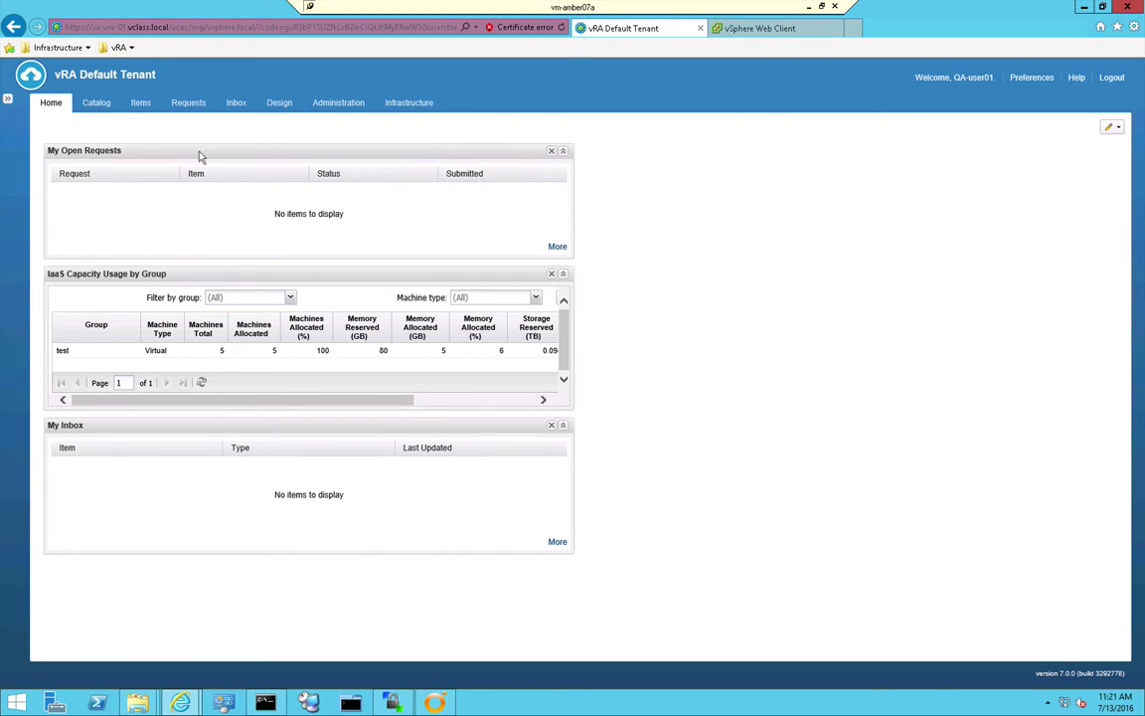
Review the service catalog and the provisioned items, including the list of deployments
click(96, 102)
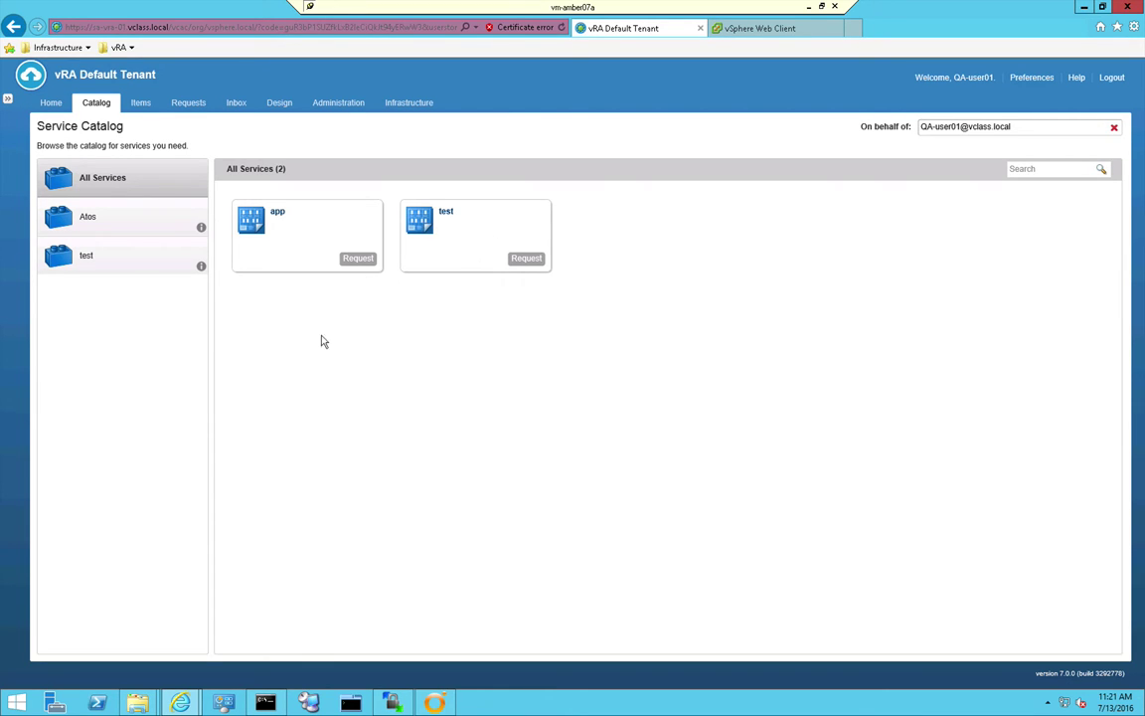
click(141, 104)
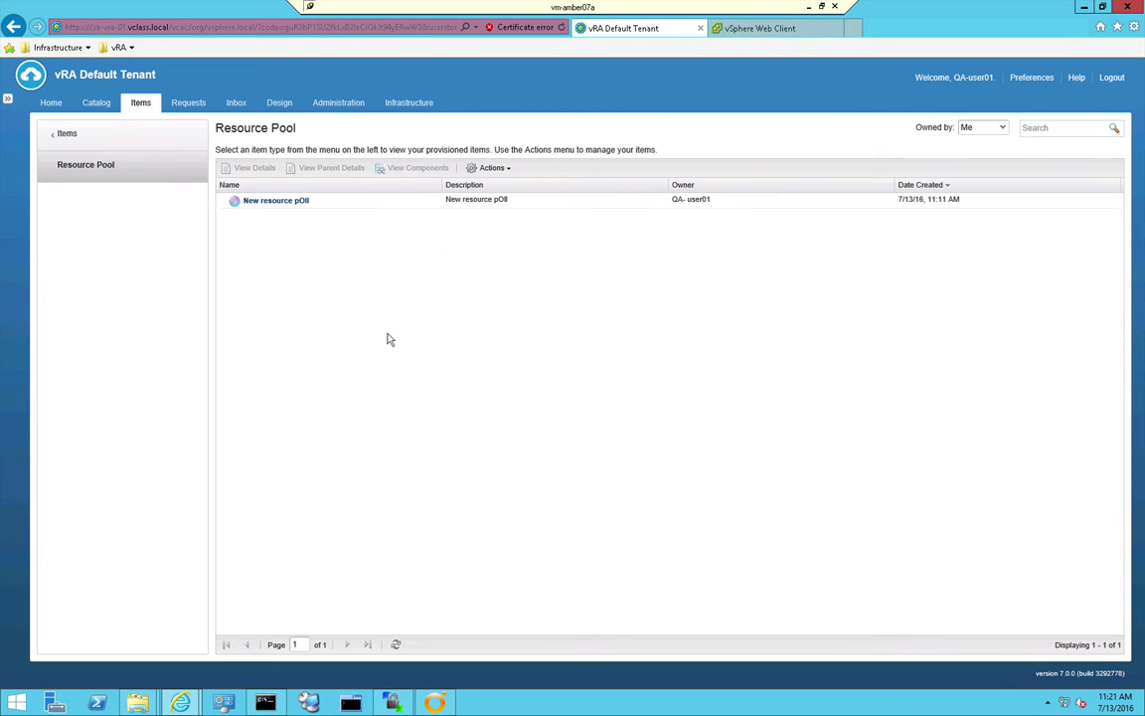
click(100, 138)
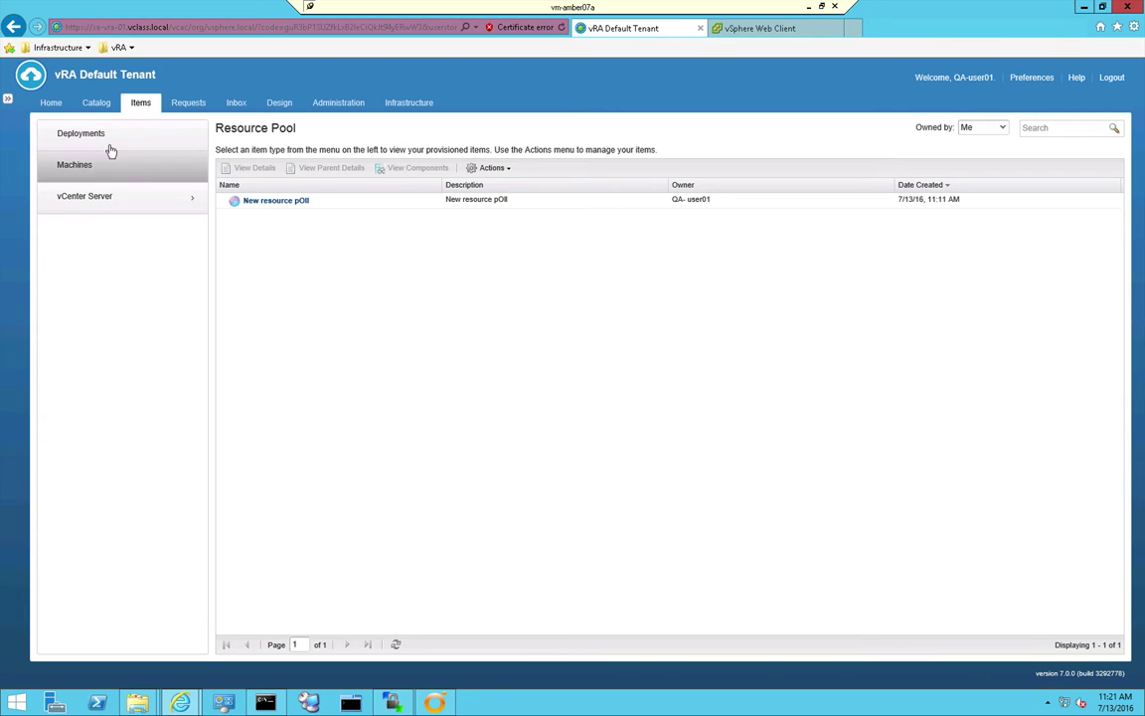
click(100, 134)
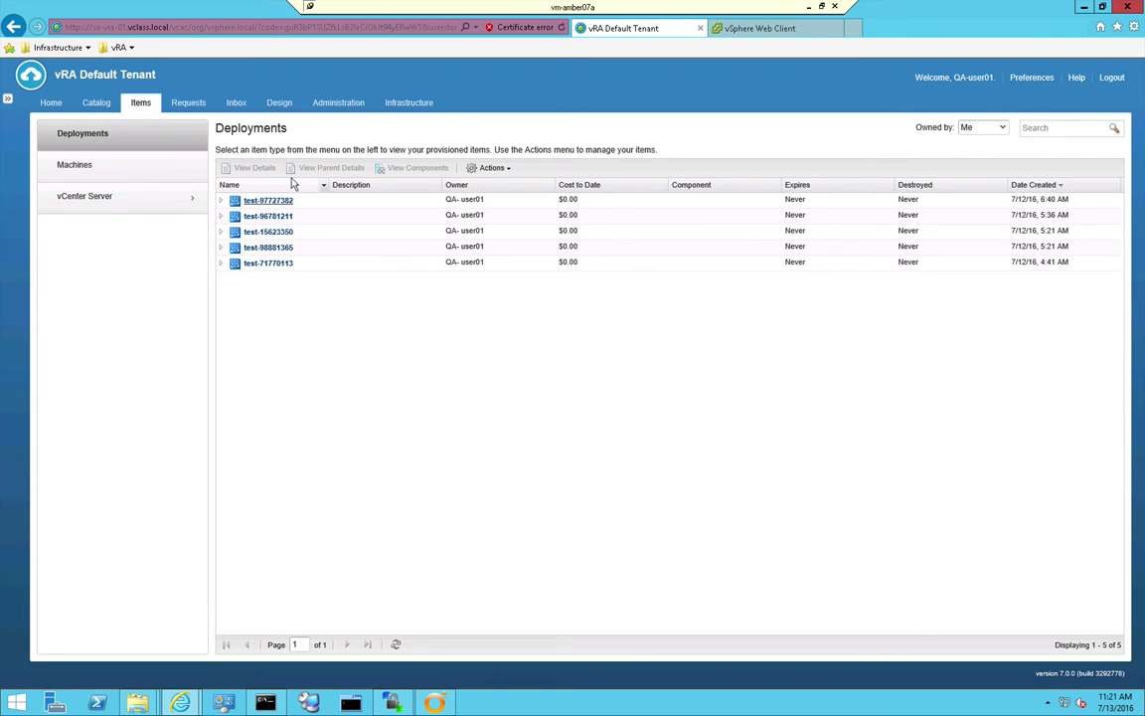
click(97, 103)
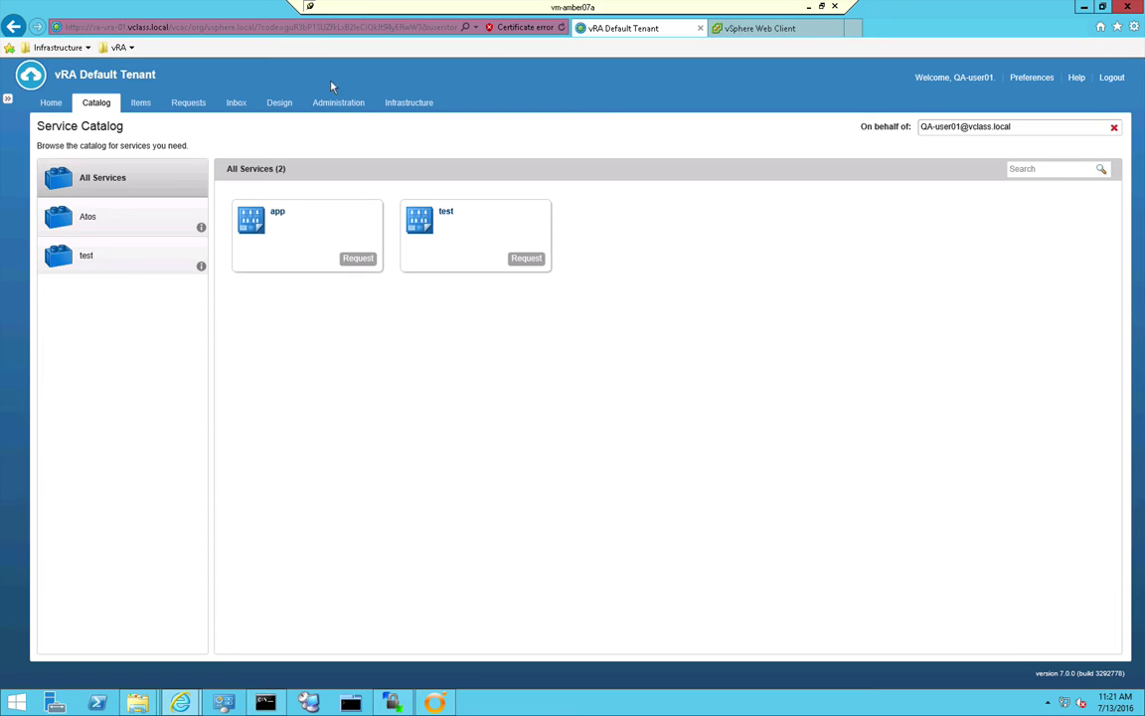
Open the existing Resource Pool custom resource for editing in the XaaS design area
click(285, 103)
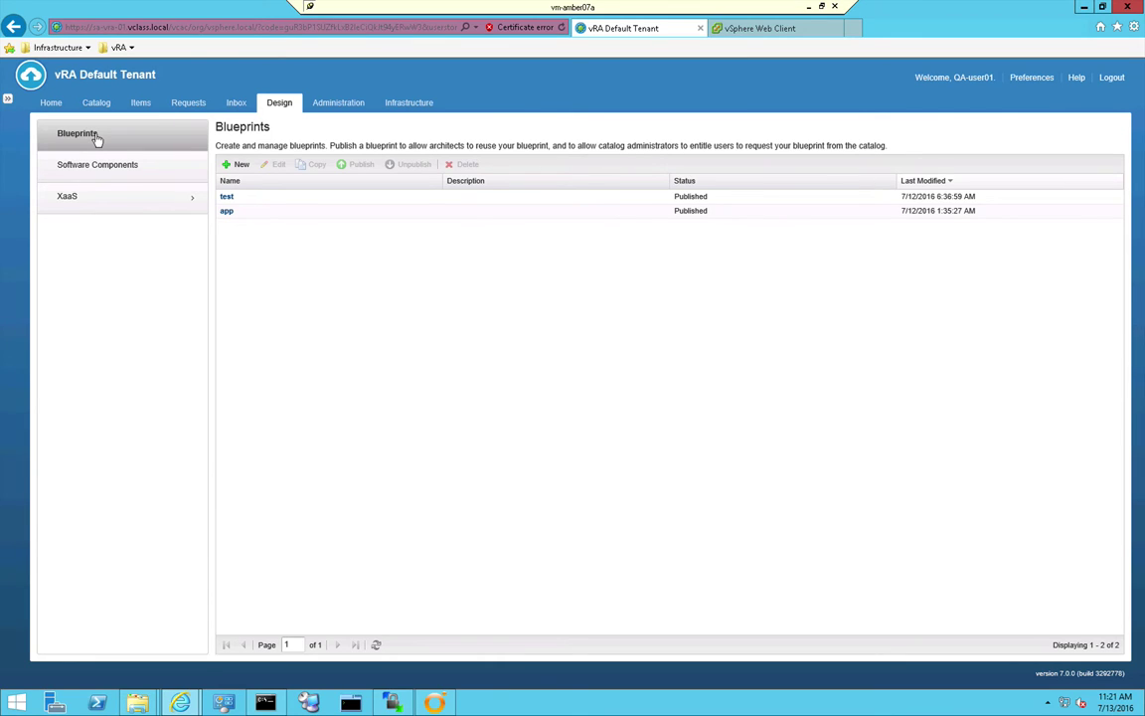
click(69, 199)
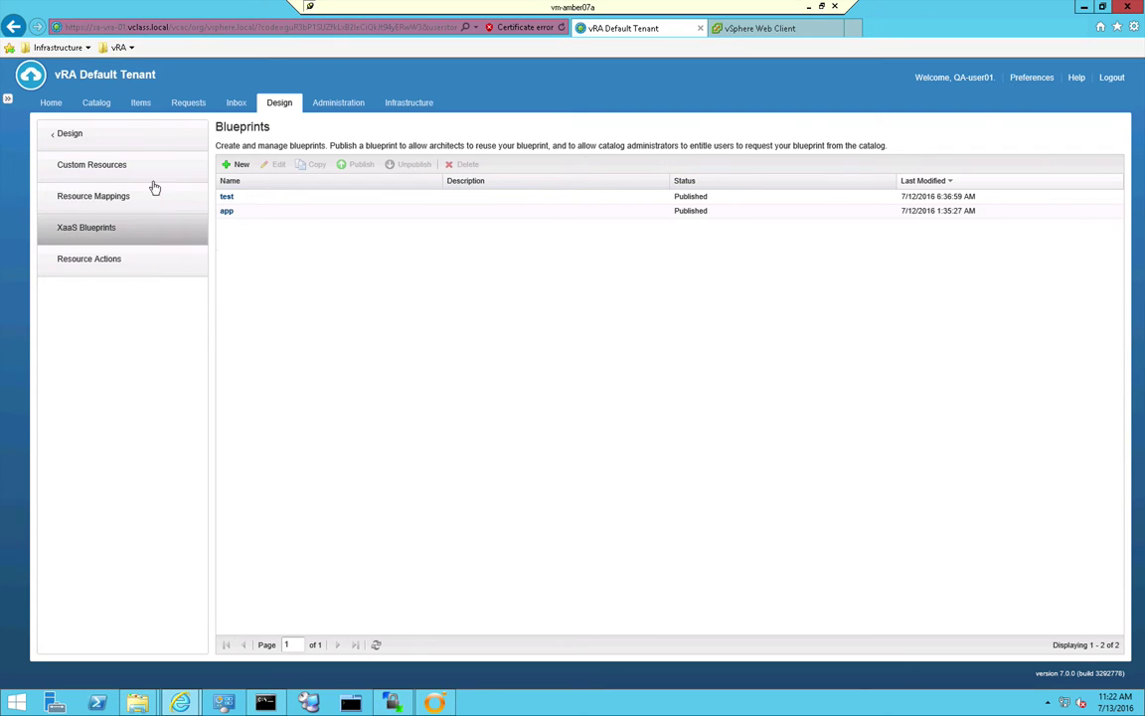
click(112, 167)
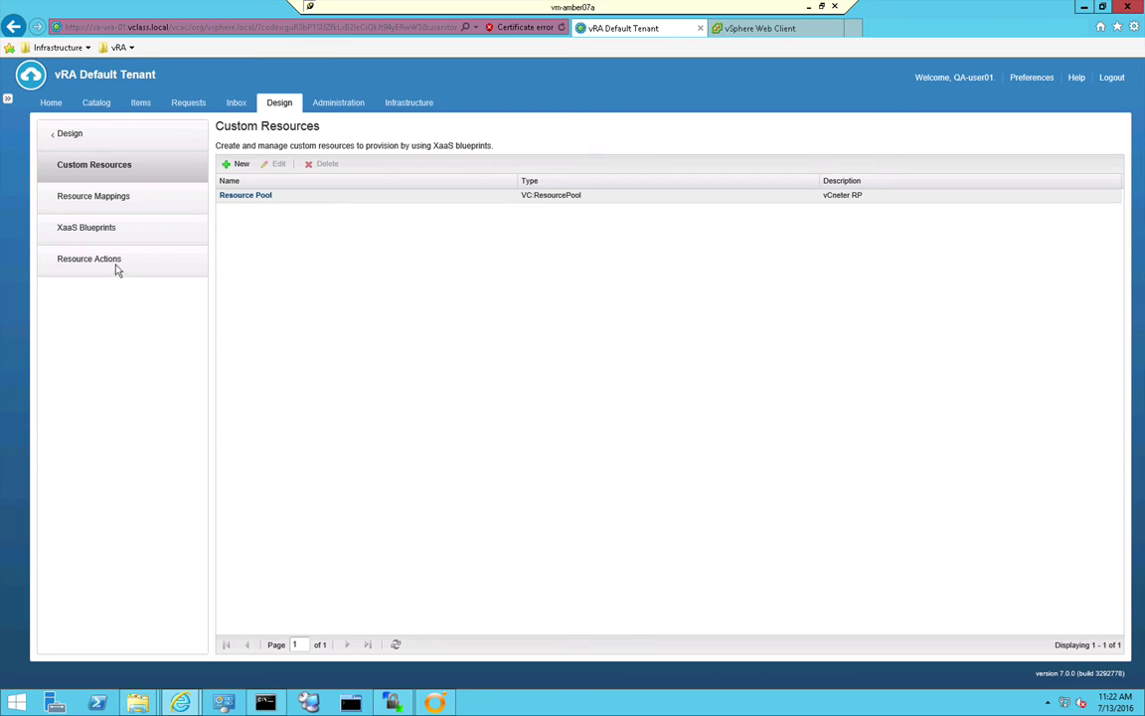
click(330, 199)
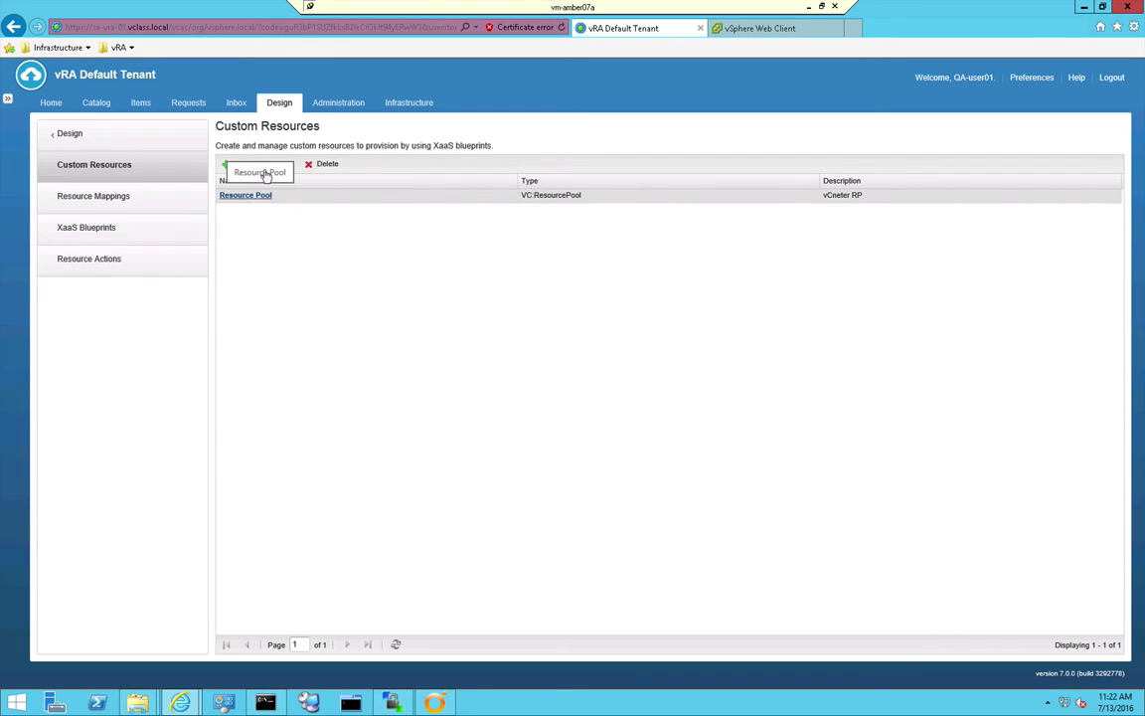
click(277, 165)
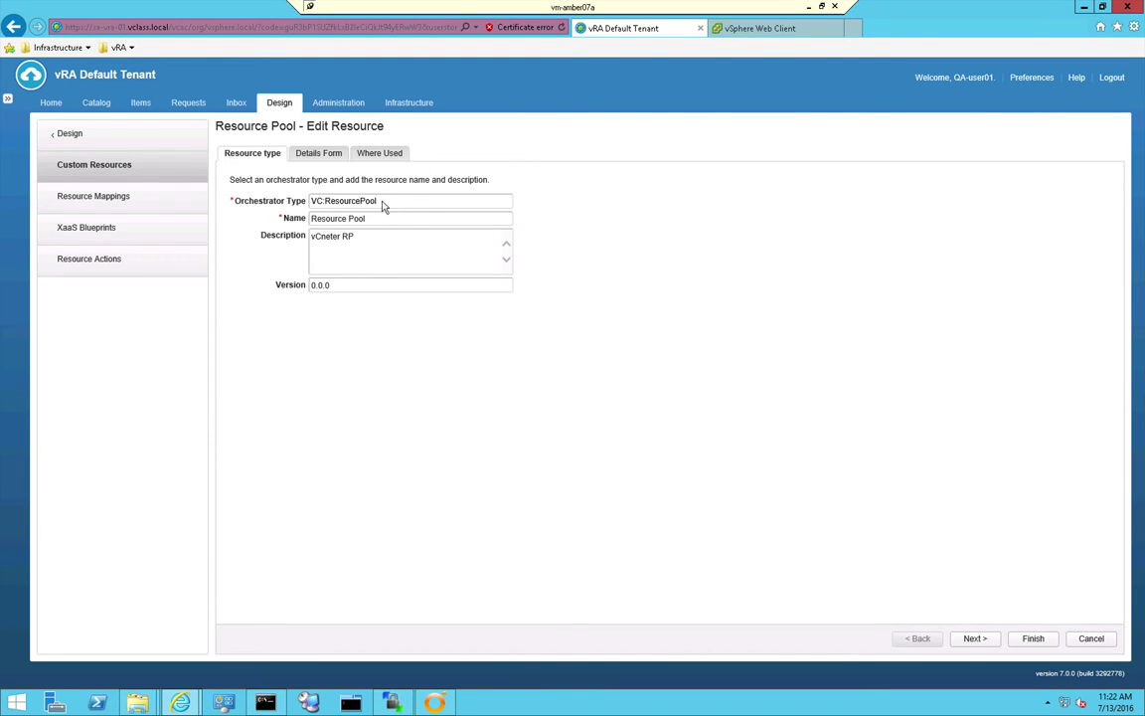
Correct the description of the Resource Pool custom resource to "vCenter RP"
drag(379, 199, 290, 201)
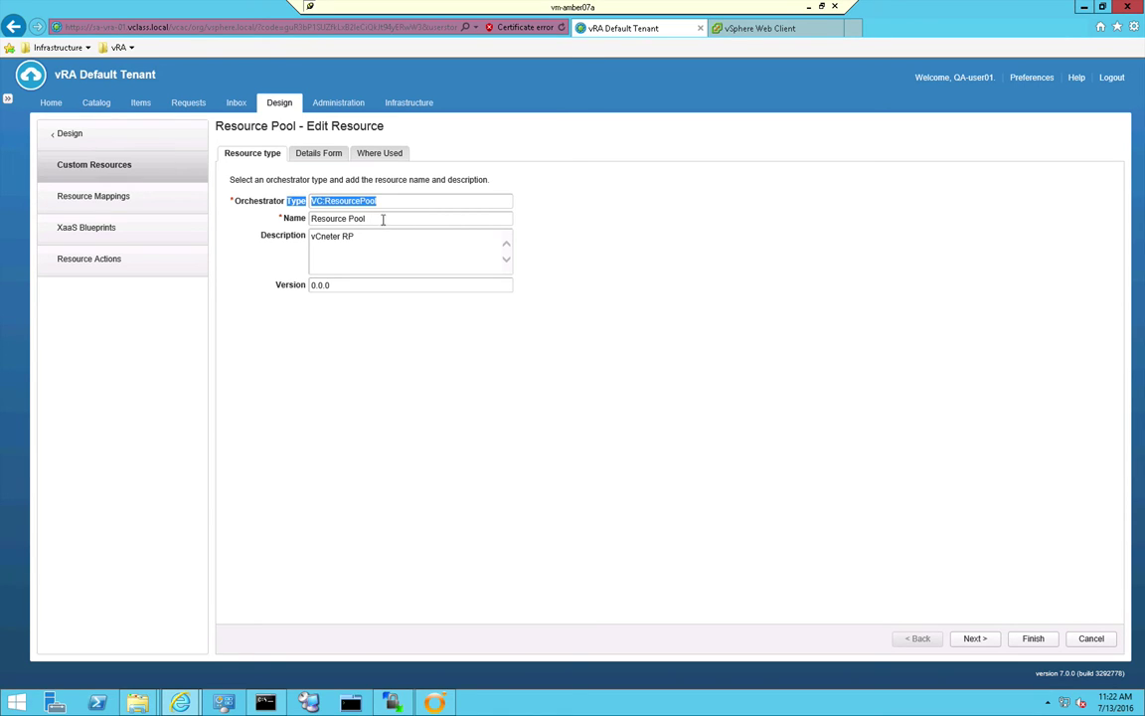
drag(383, 220, 296, 218)
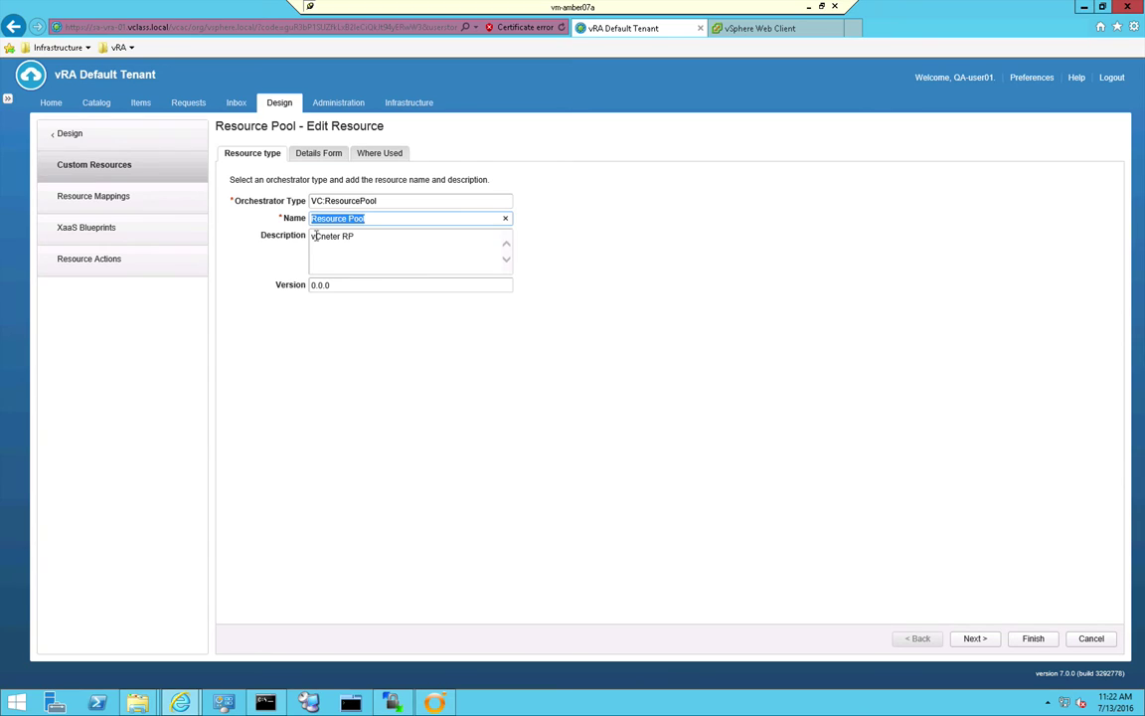
click(314, 236)
key(Right)
text(e)
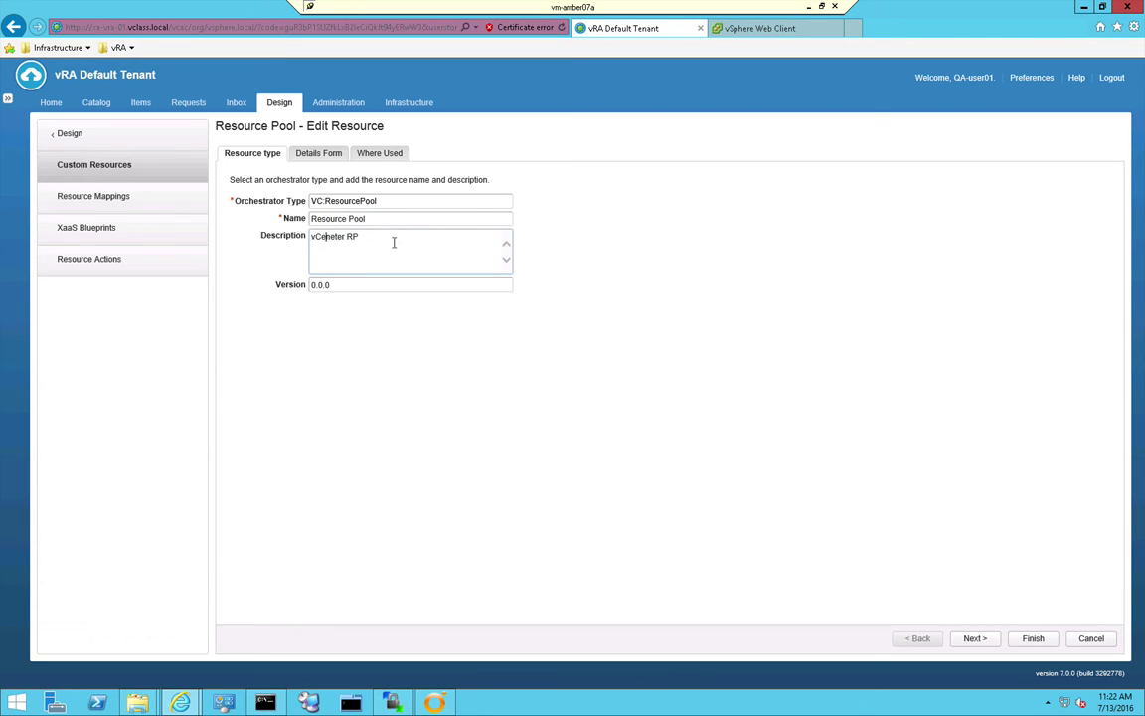
key(Delete)
Review the custom resource's details form and where it is used, and save the edited resource
click(328, 154)
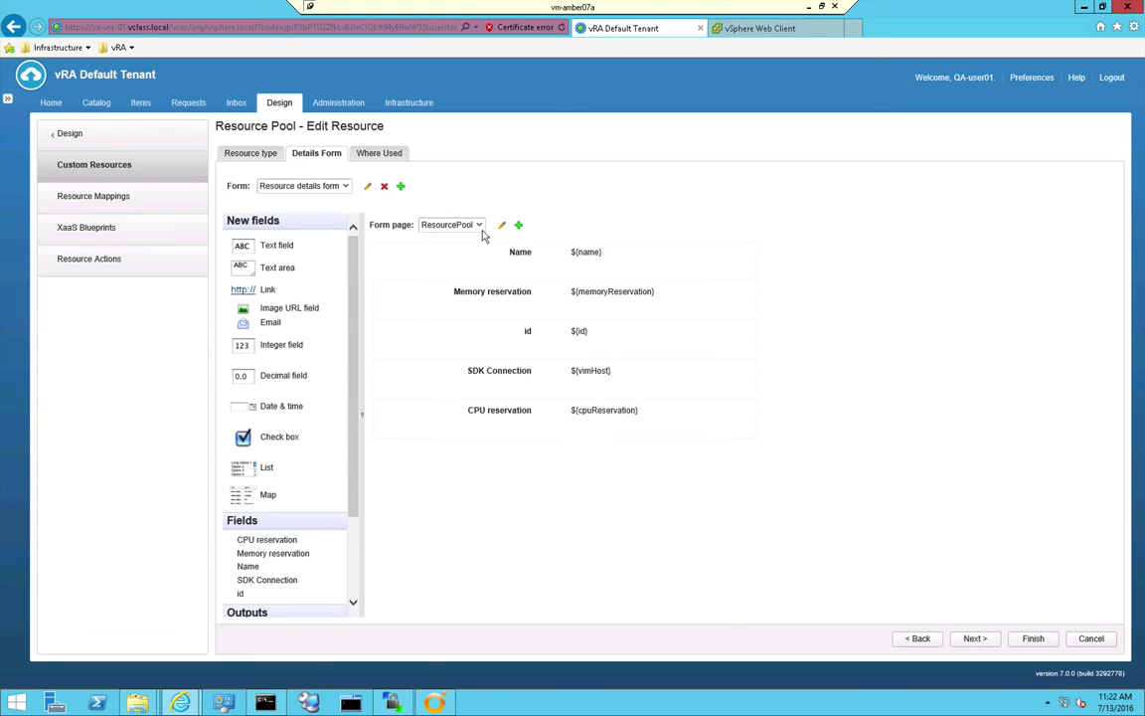
click(480, 227)
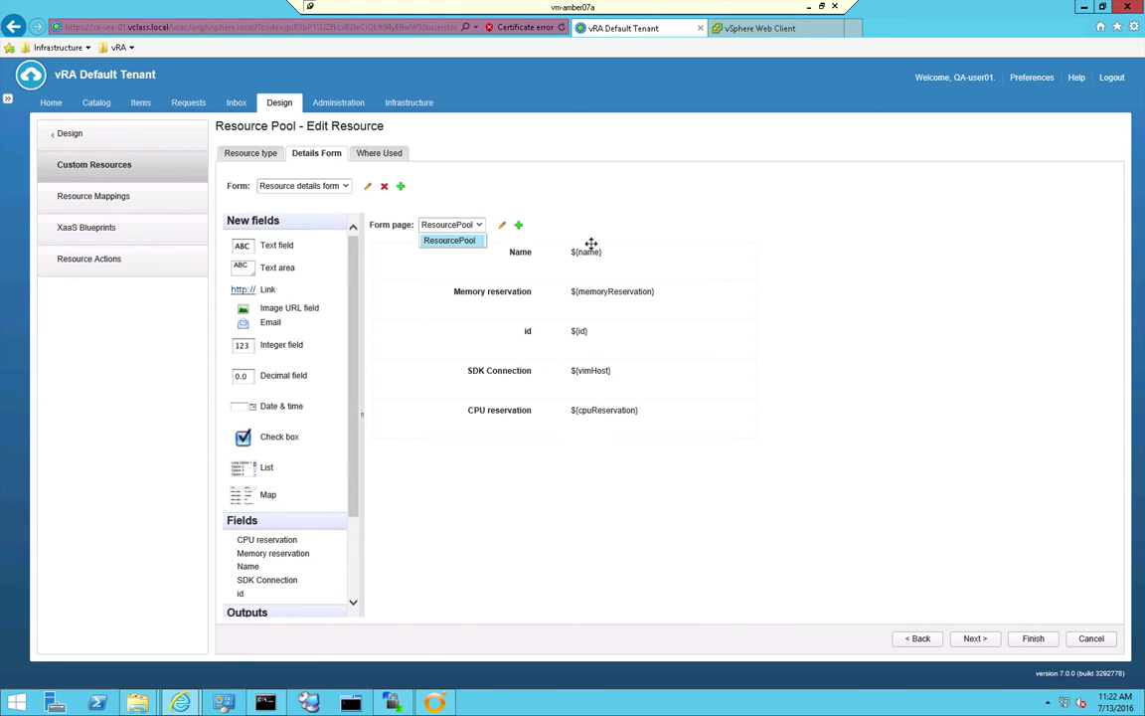
click(761, 248)
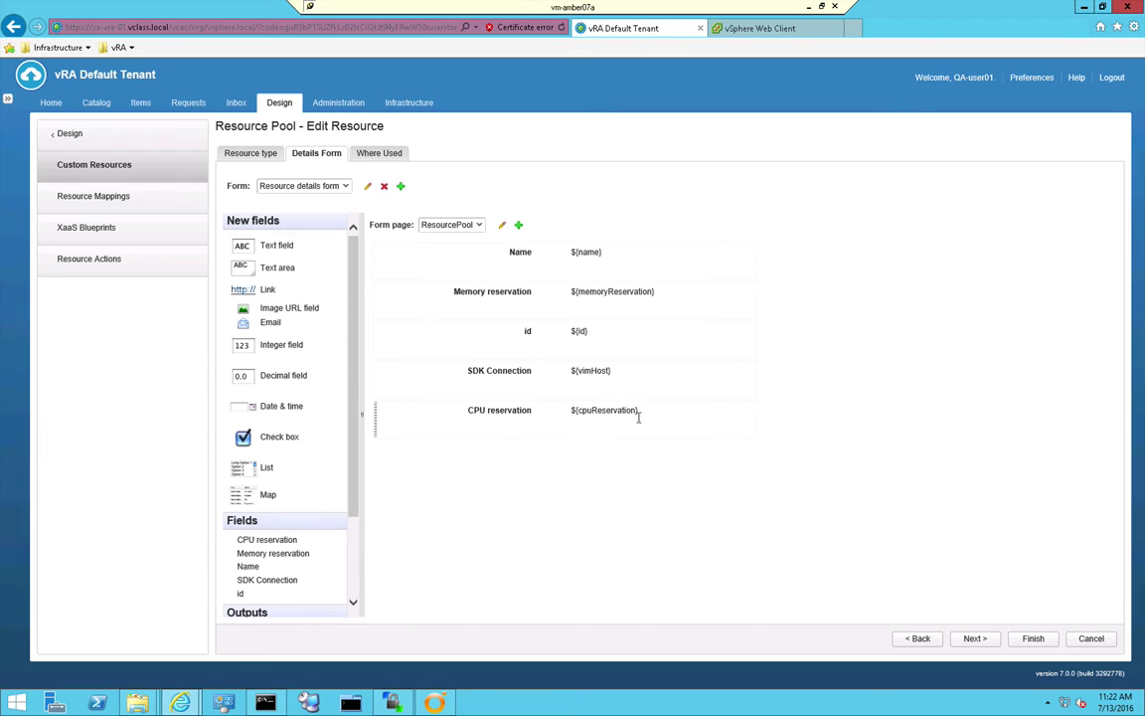
click(394, 155)
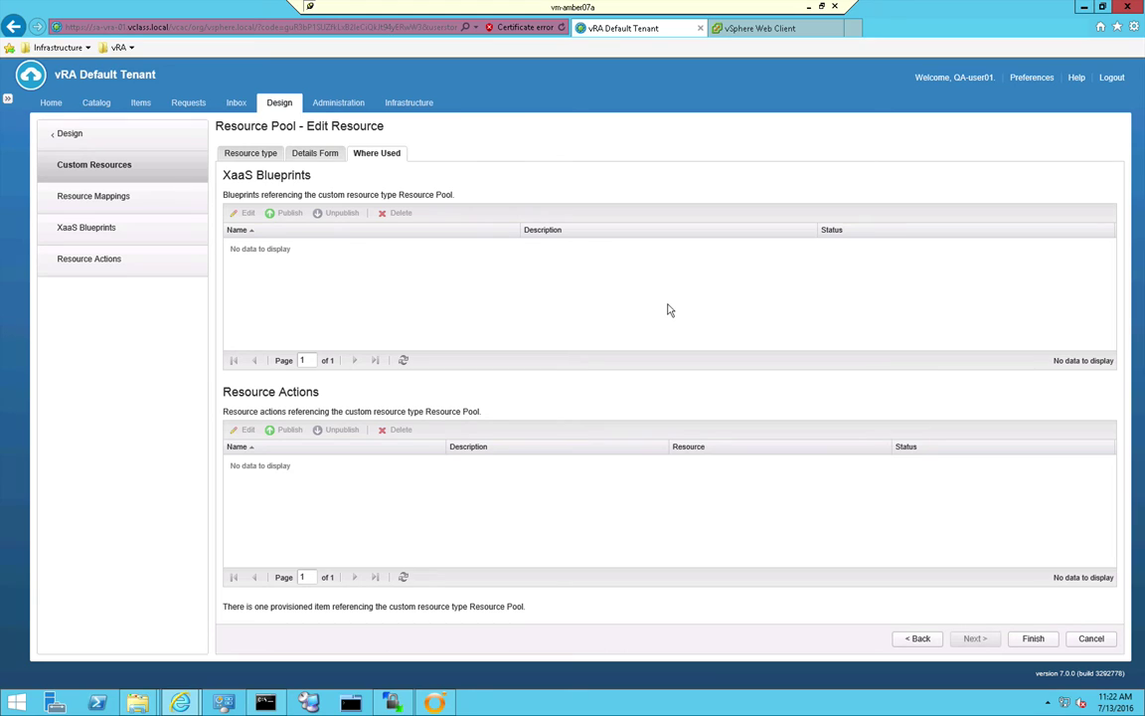
click(1033, 639)
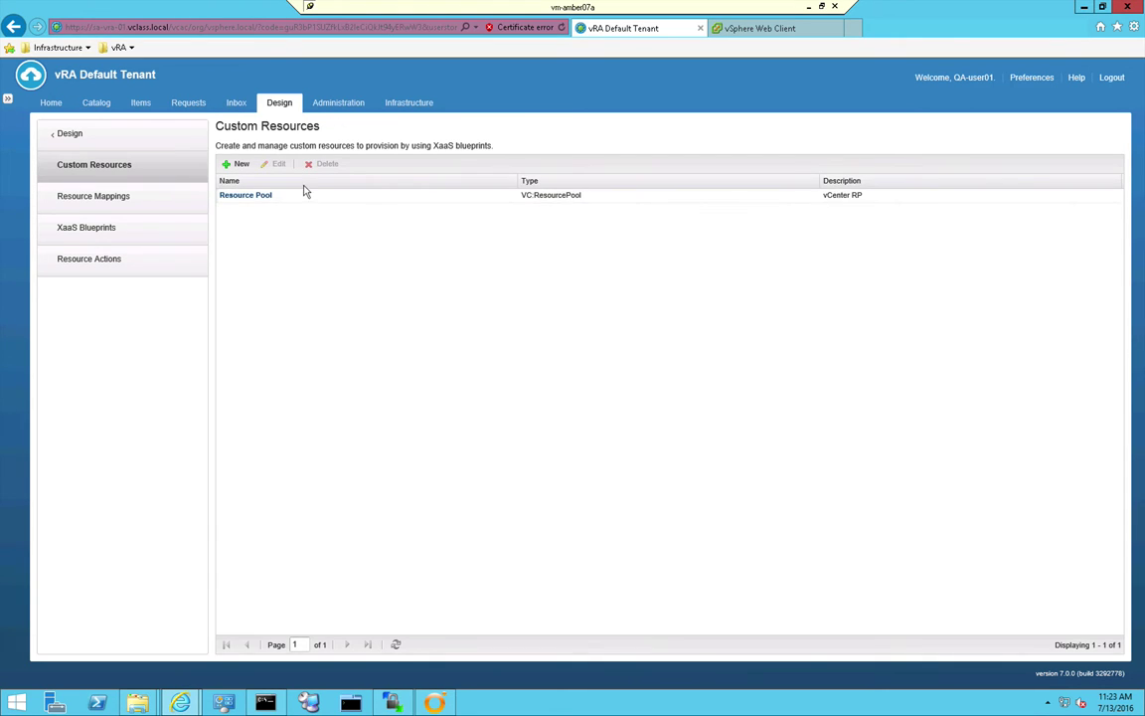
Start a new XaaS blueprint and expand the Orchestrator folder in the workflow selection
click(310, 195)
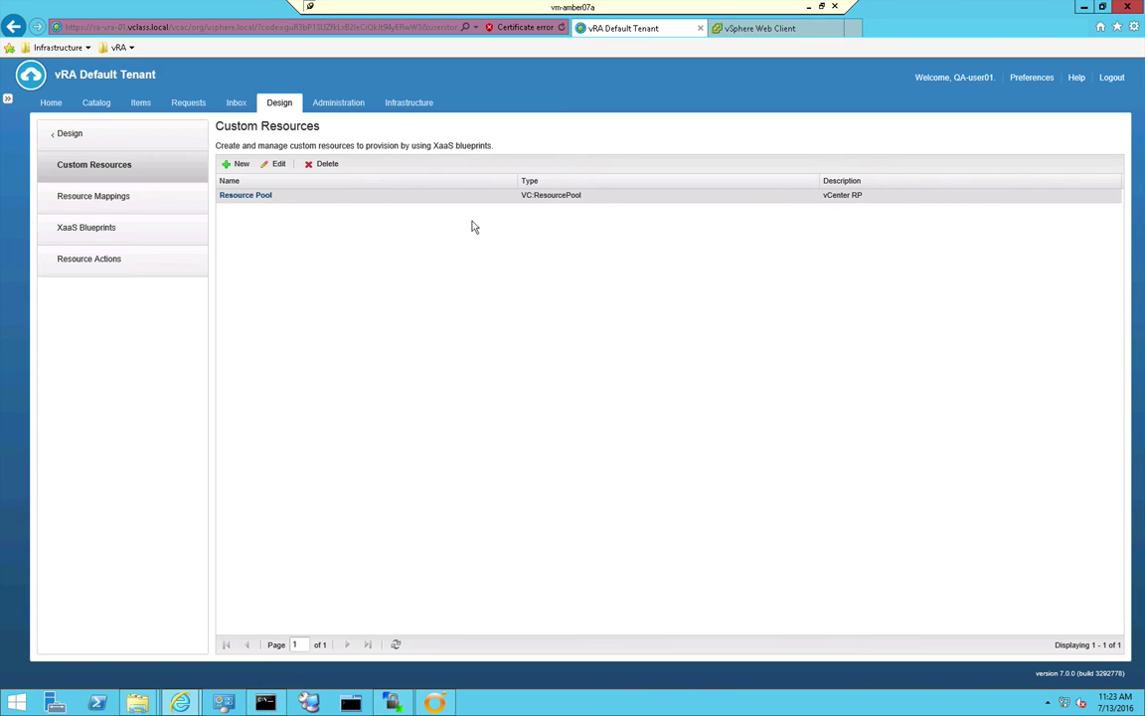
click(95, 230)
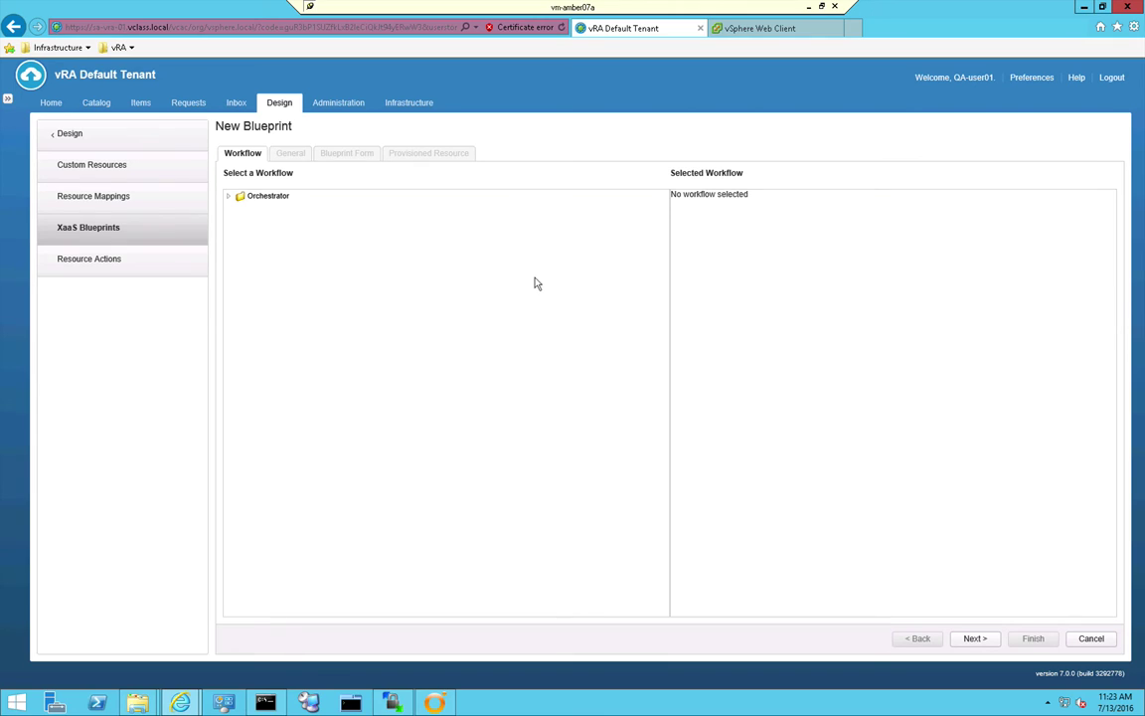
click(228, 196)
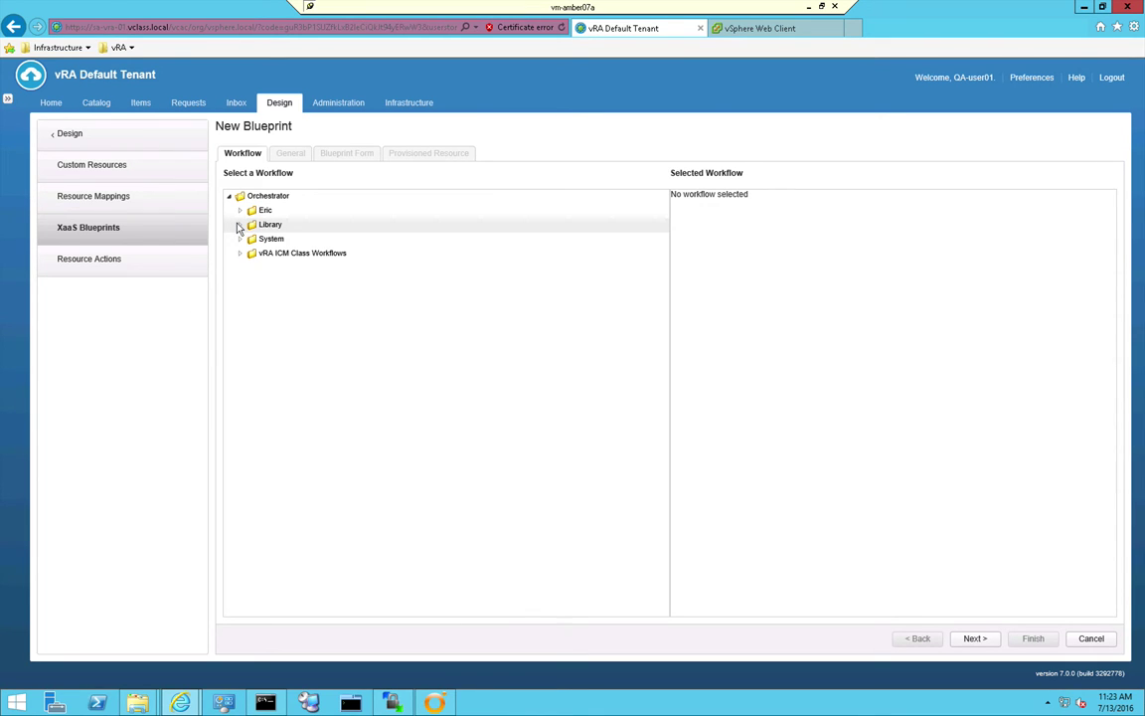
Switch to vRealize Orchestrator and examine the Resource Pool workflows in the vCenter library folder
click(436, 704)
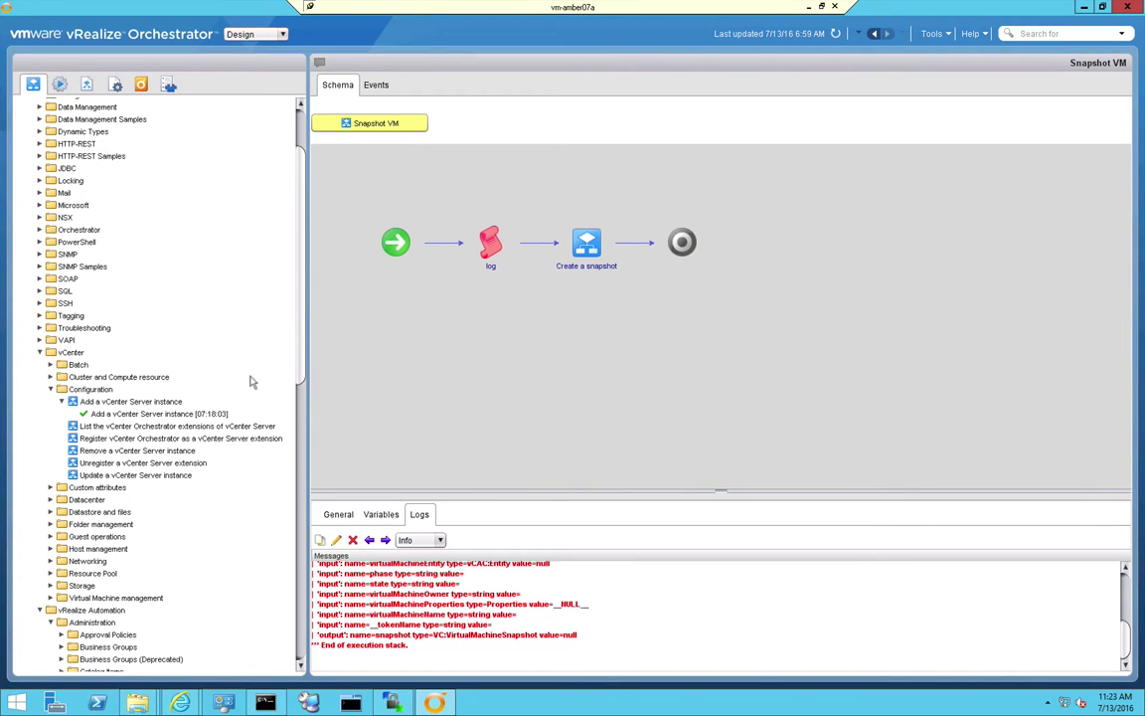
scroll(303, 291, up, 1)
scroll(303, 291, up, 2)
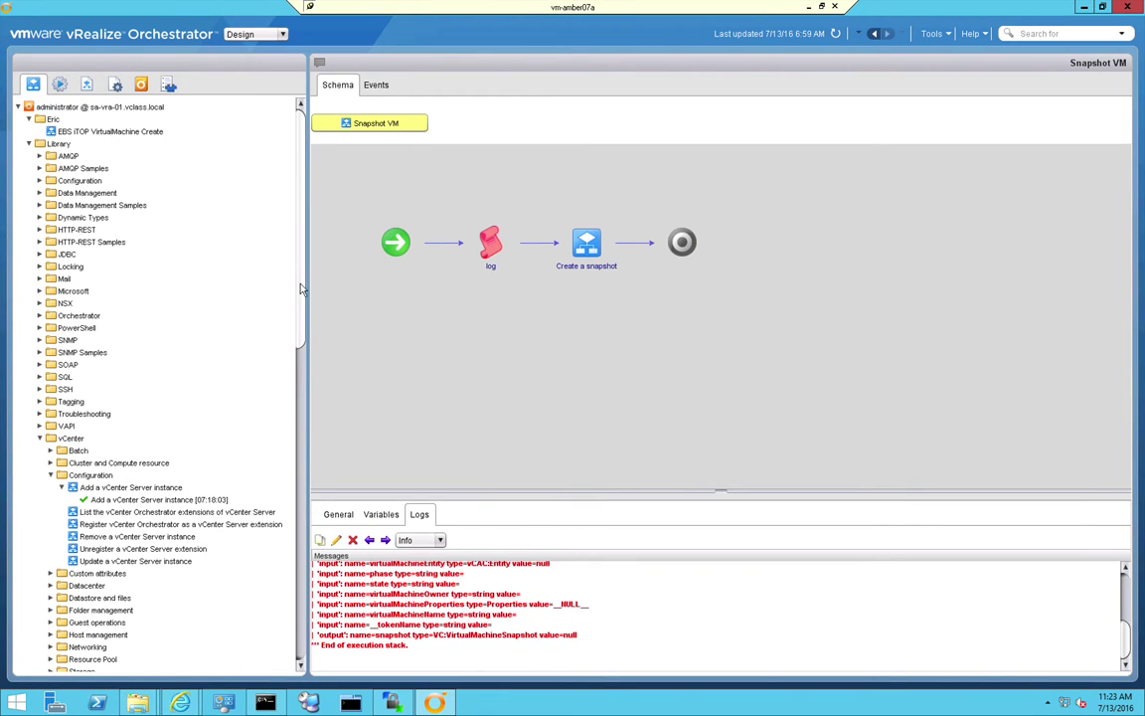
click(51, 476)
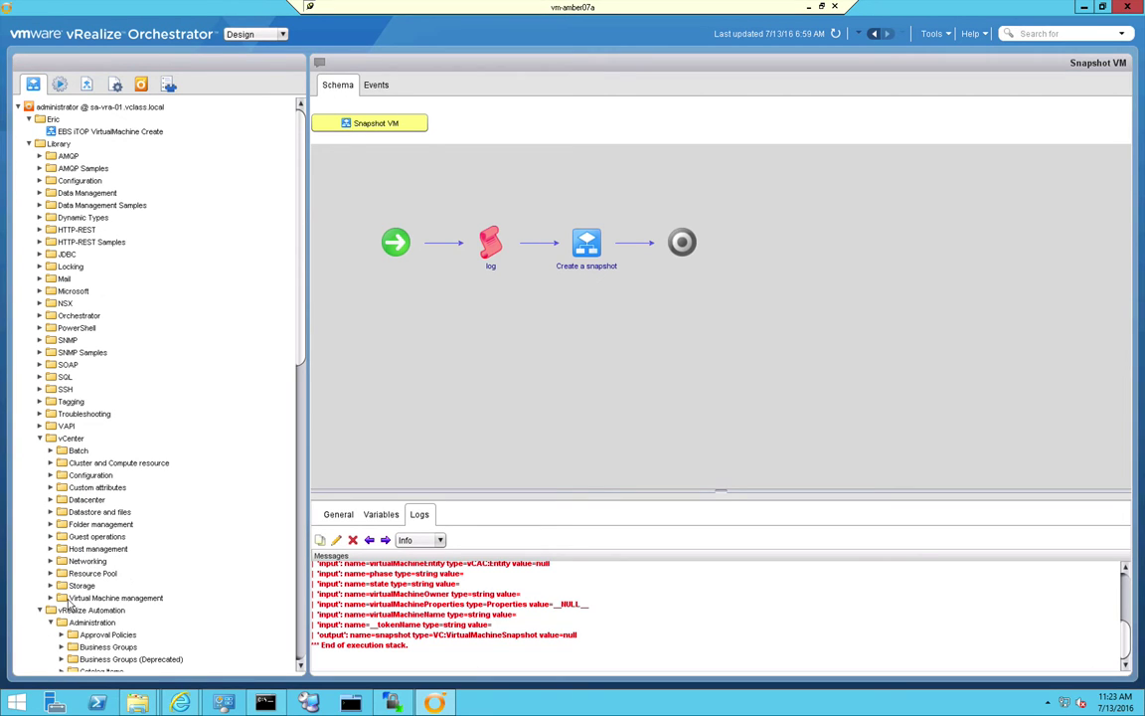
click(51, 574)
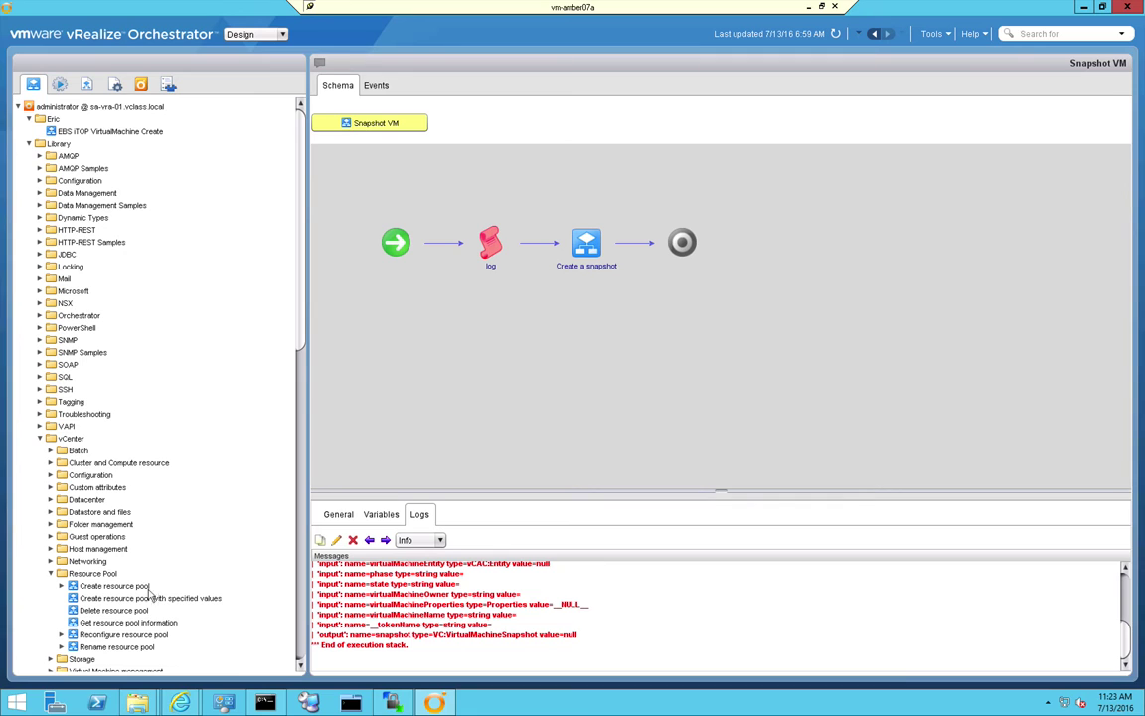
Return to vRA in the browser and select the Create resource pool workflow from the vCenter Resource Pool library folder for the blueprint
click(180, 702)
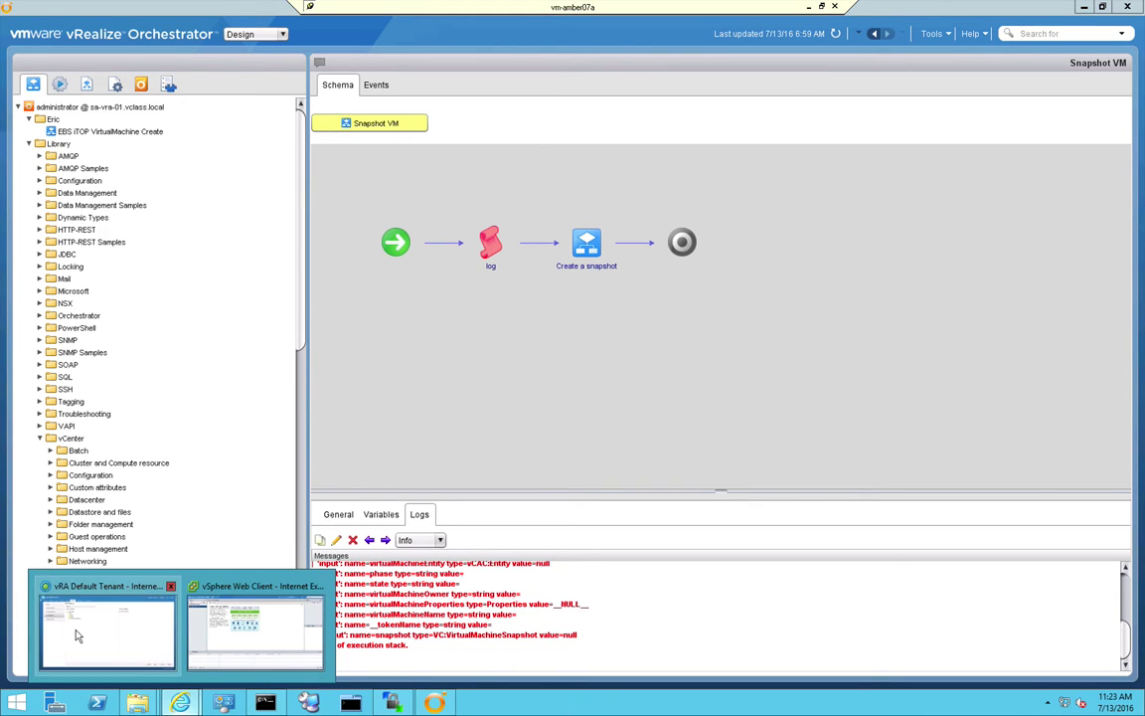
click(70, 587)
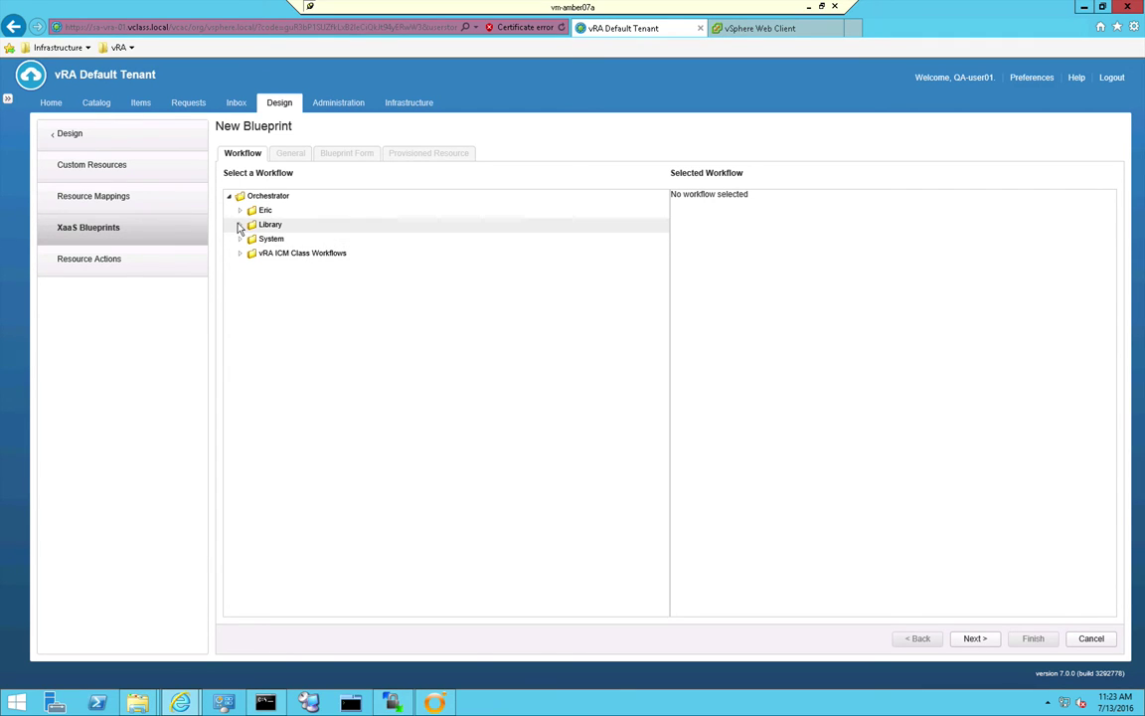
click(240, 225)
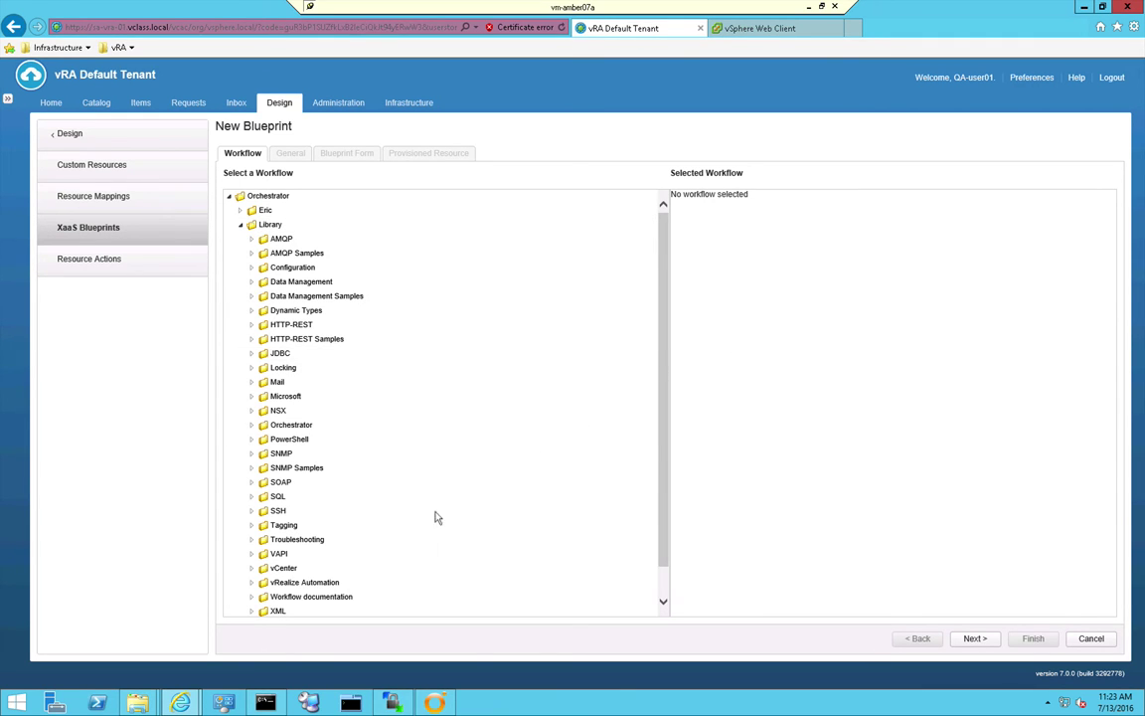
click(251, 568)
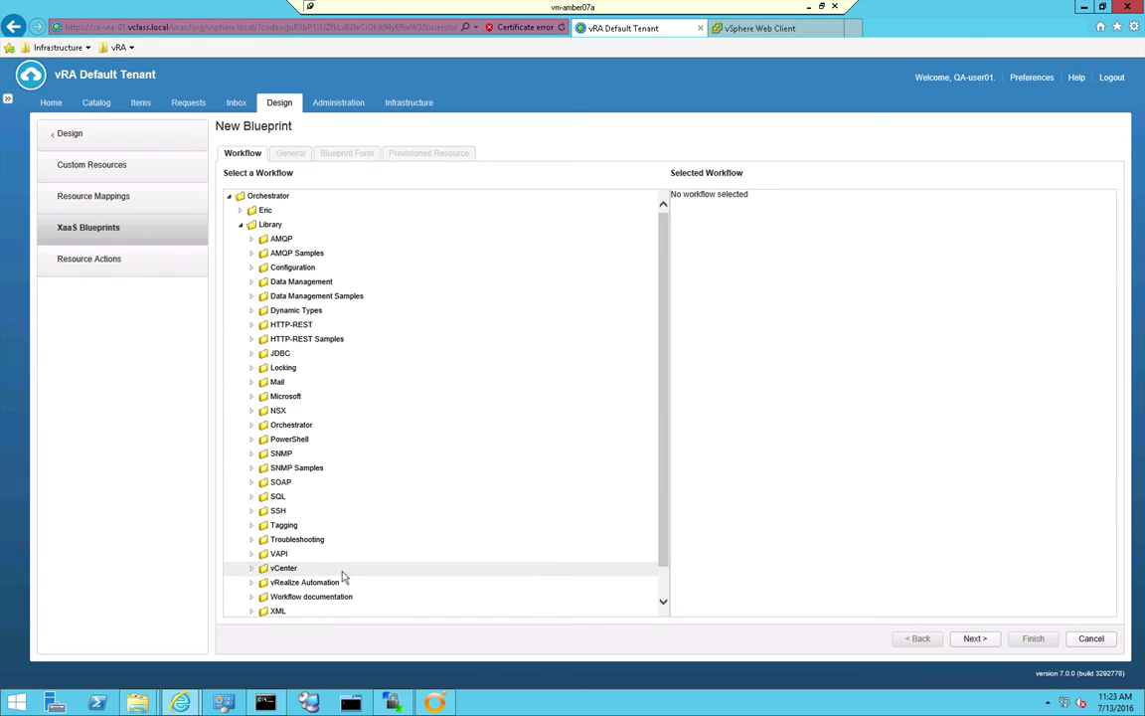
scroll(662, 501, down, 5)
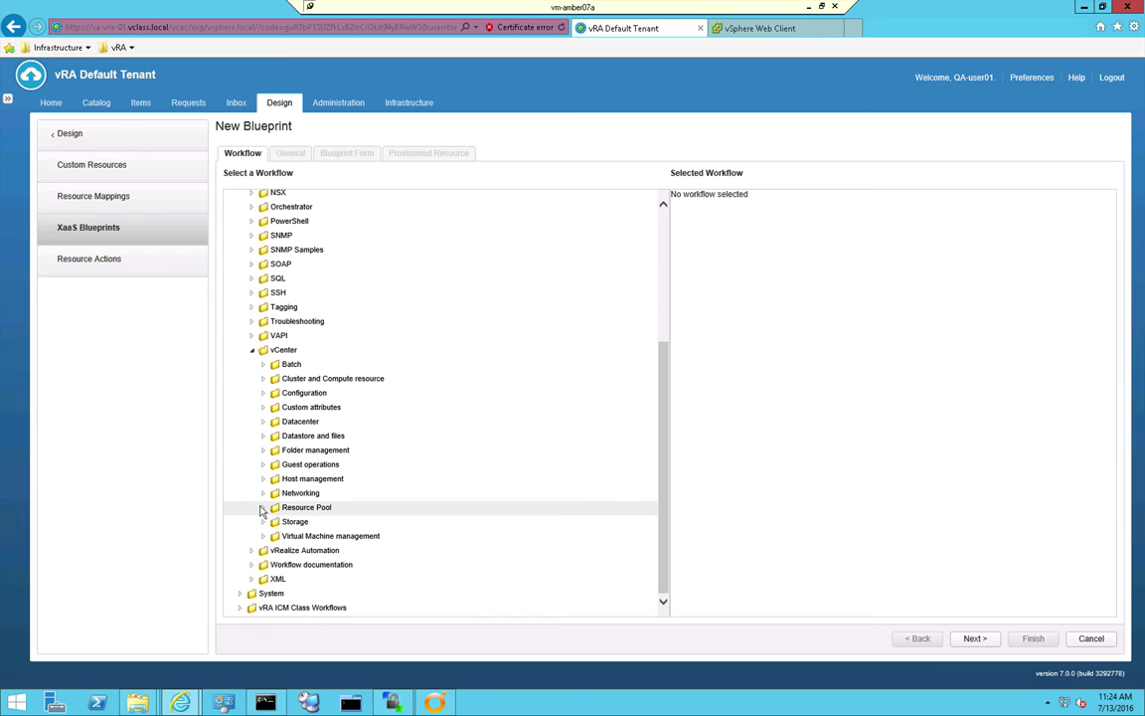
click(262, 507)
click(430, 521)
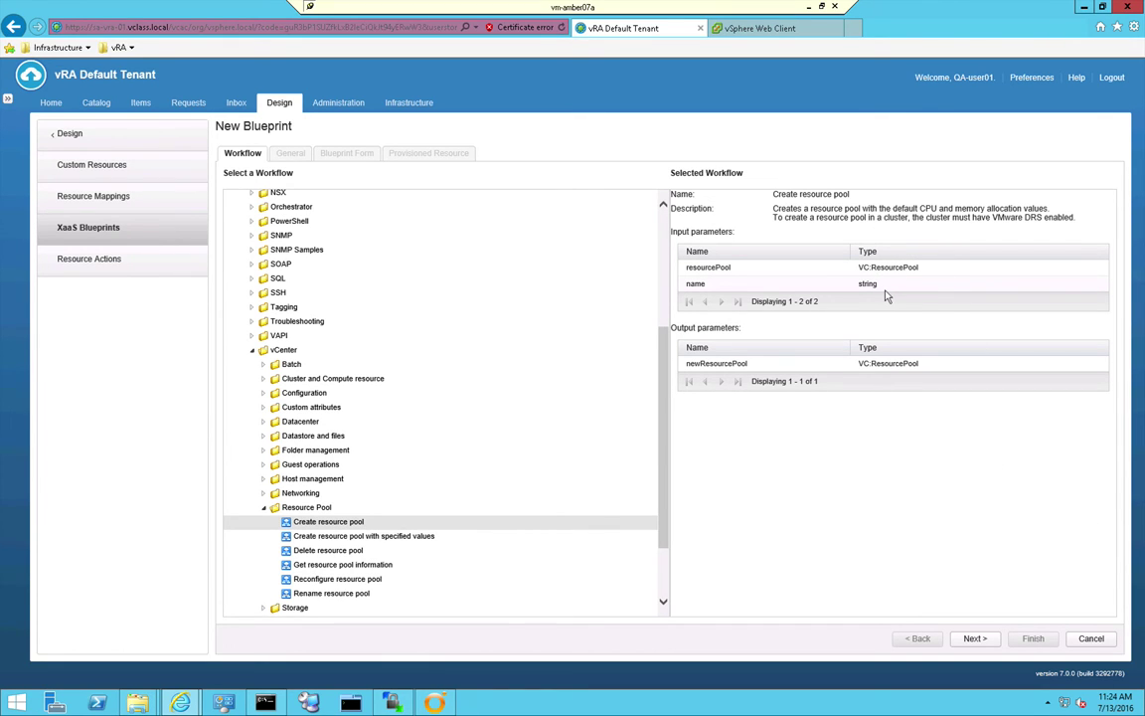
Accept the selected workflow, the default general details and the default request form for the Create resource pool blueprint
click(984, 641)
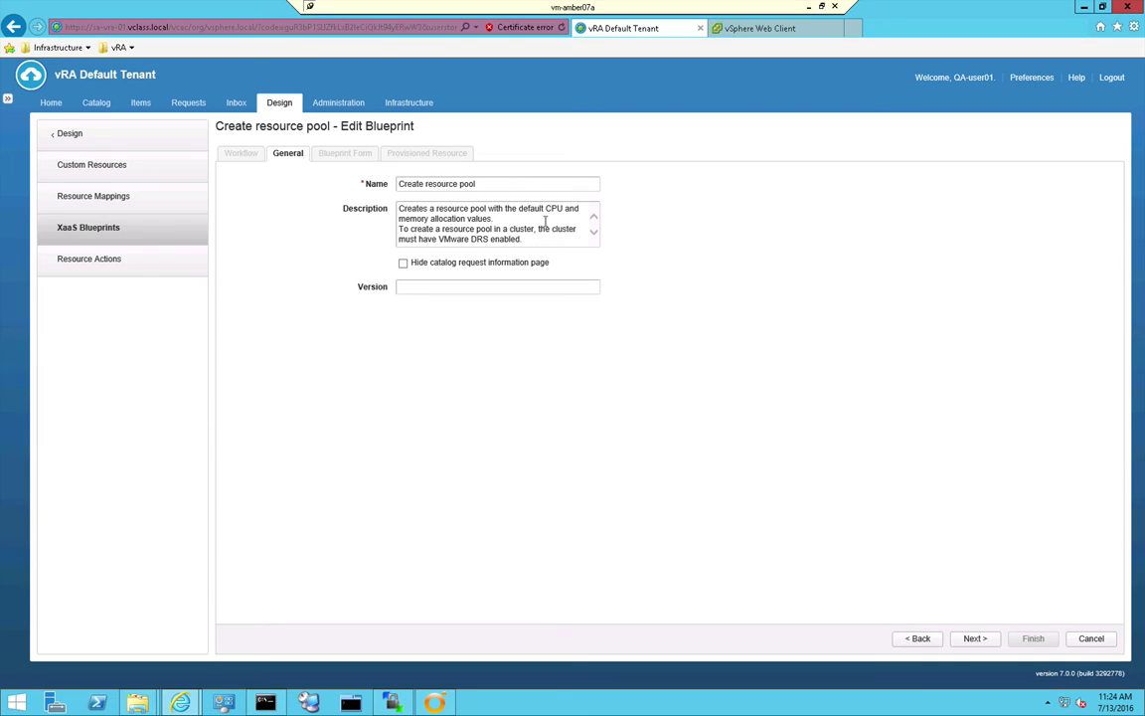
click(440, 286)
click(973, 638)
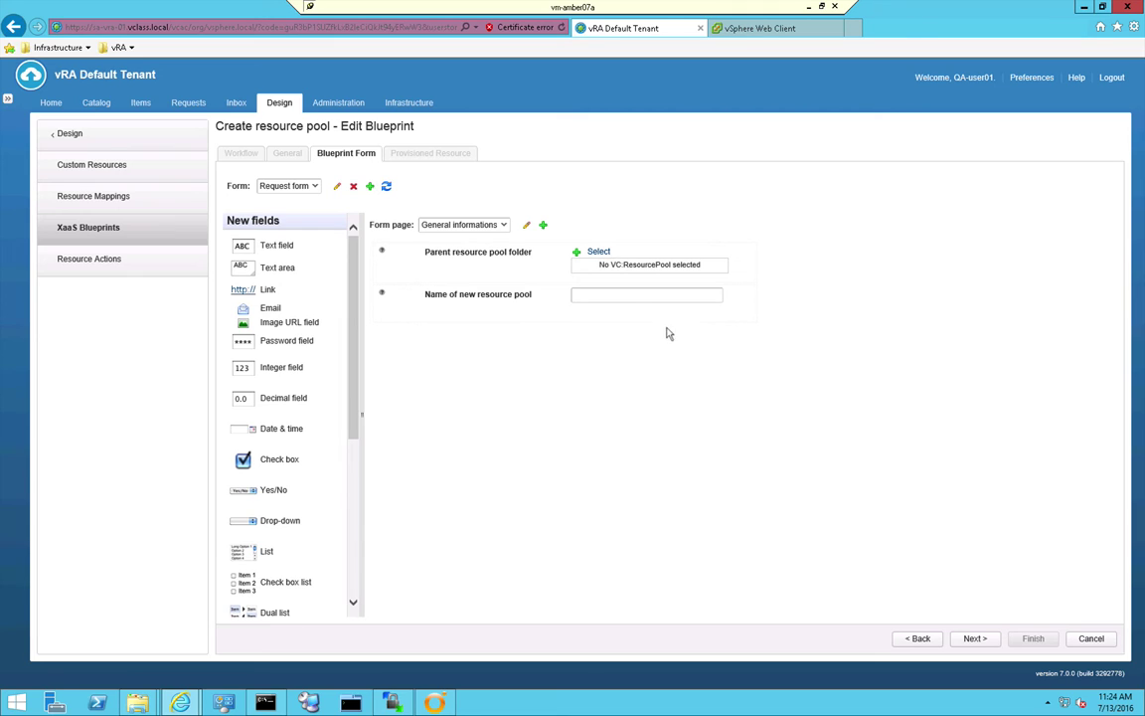
mouse_move(606, 292)
click(974, 638)
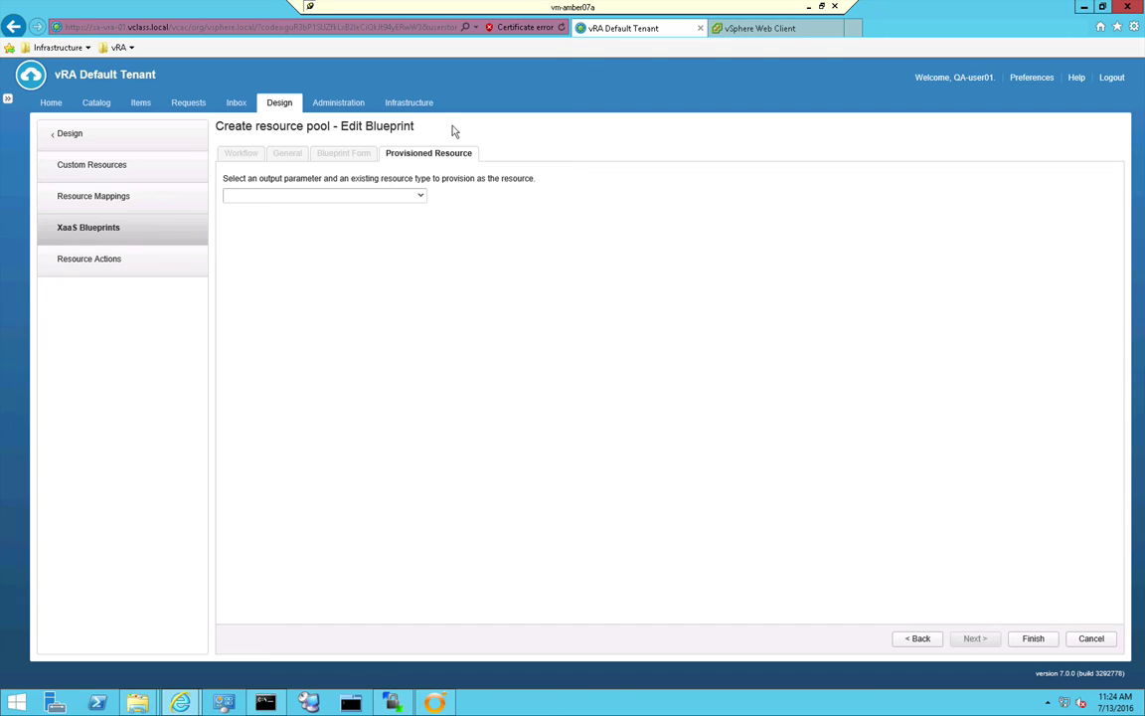
Set the blueprint's provisioned resource to newResourcePool [Resource Pool], finish it, and publish the Create resource pool blueprint
click(421, 196)
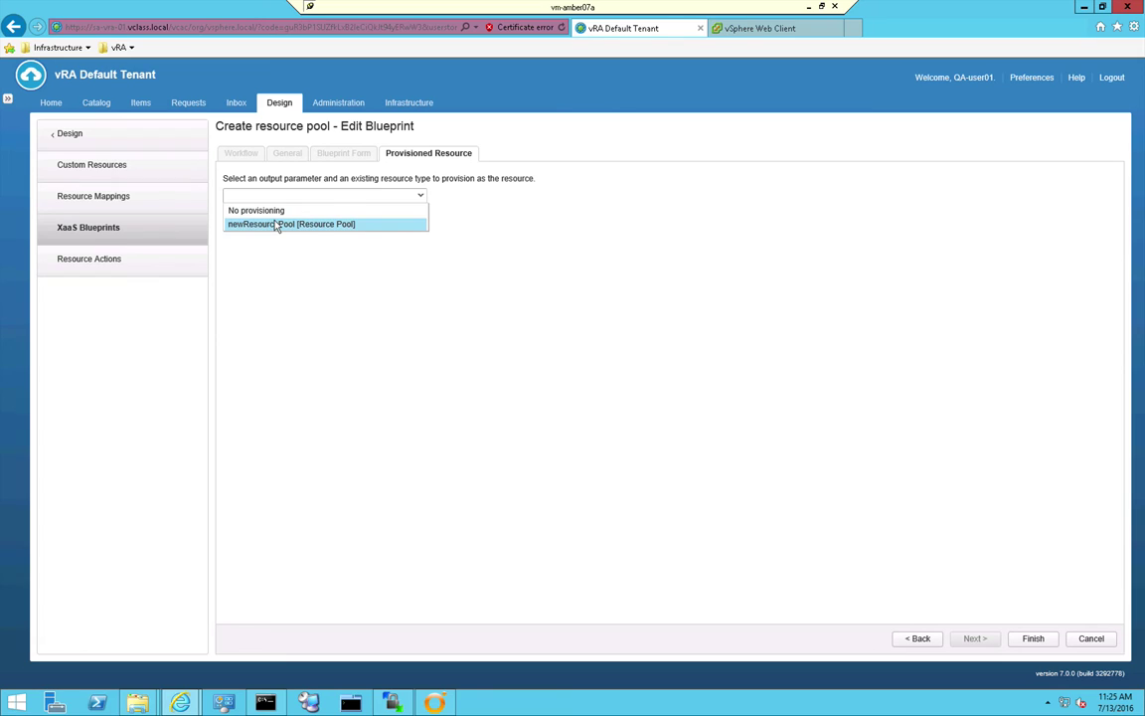
click(277, 225)
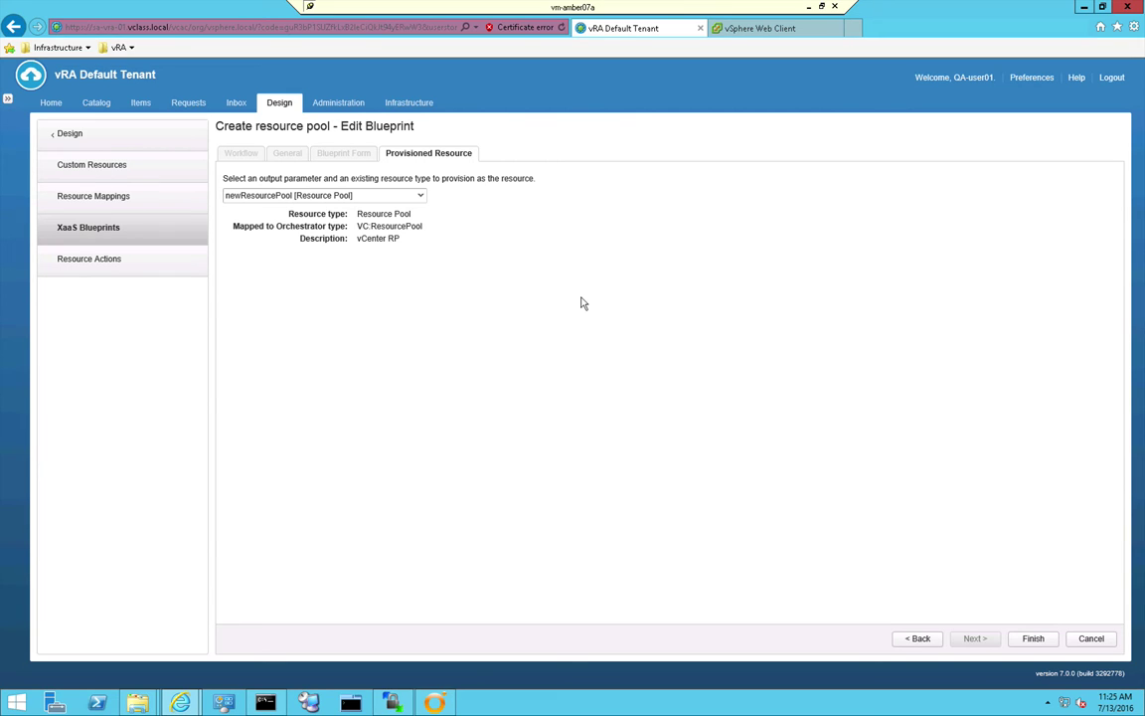
click(1032, 641)
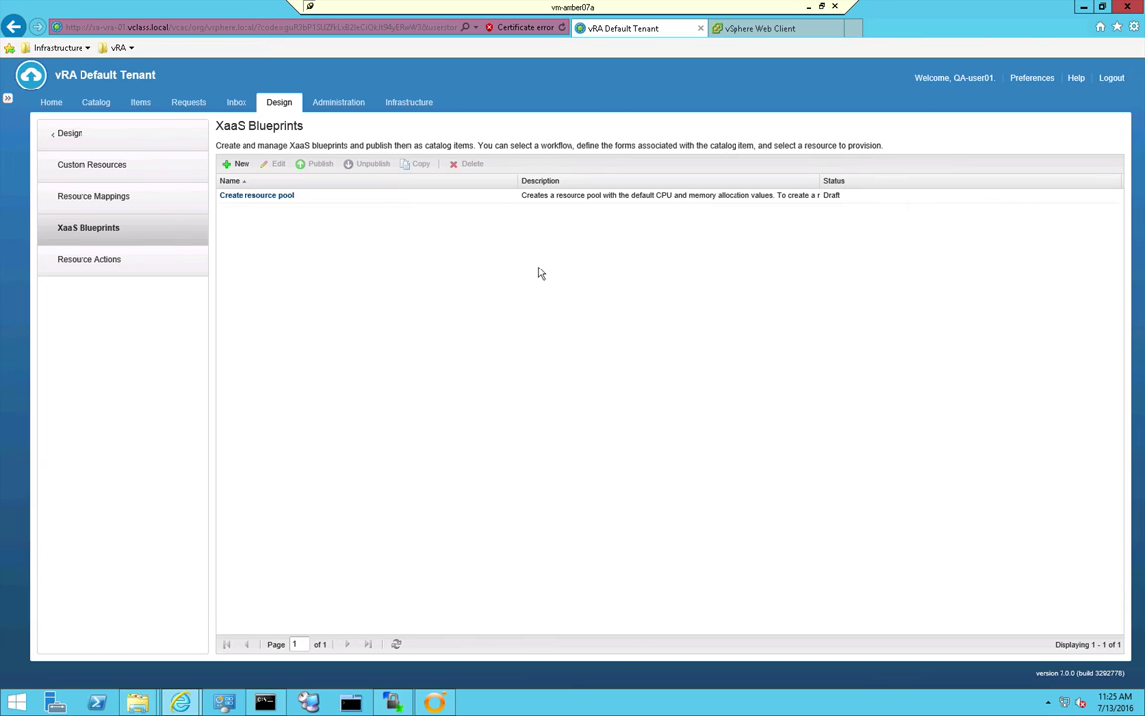
click(366, 201)
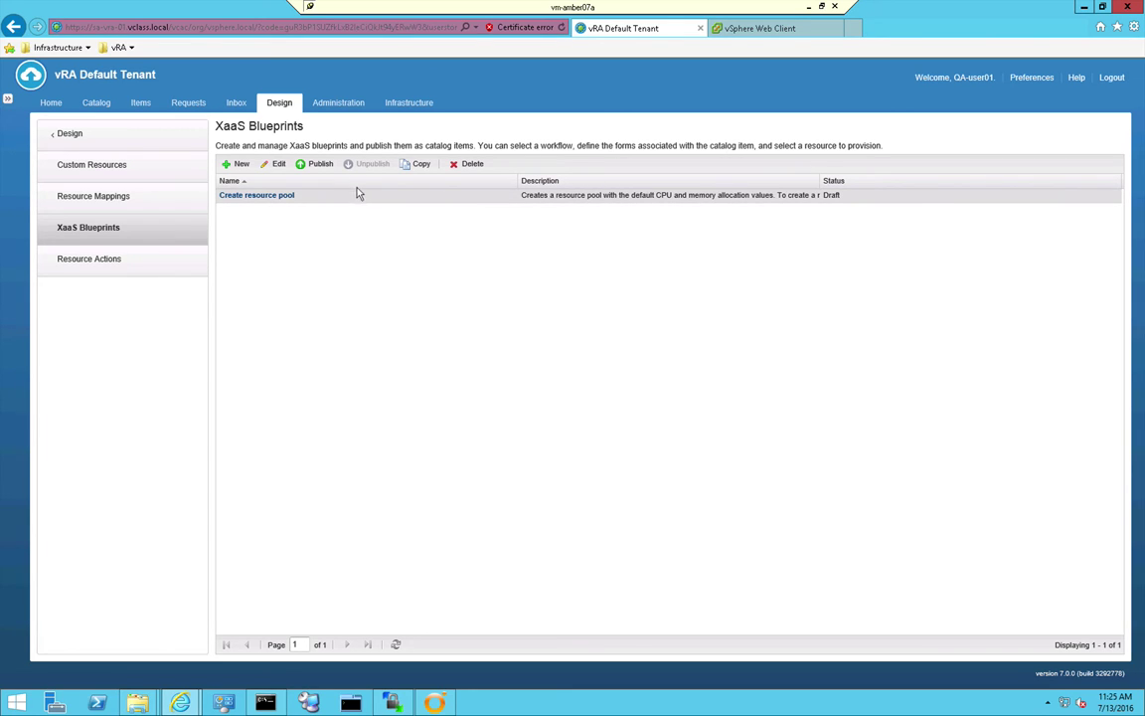
click(316, 164)
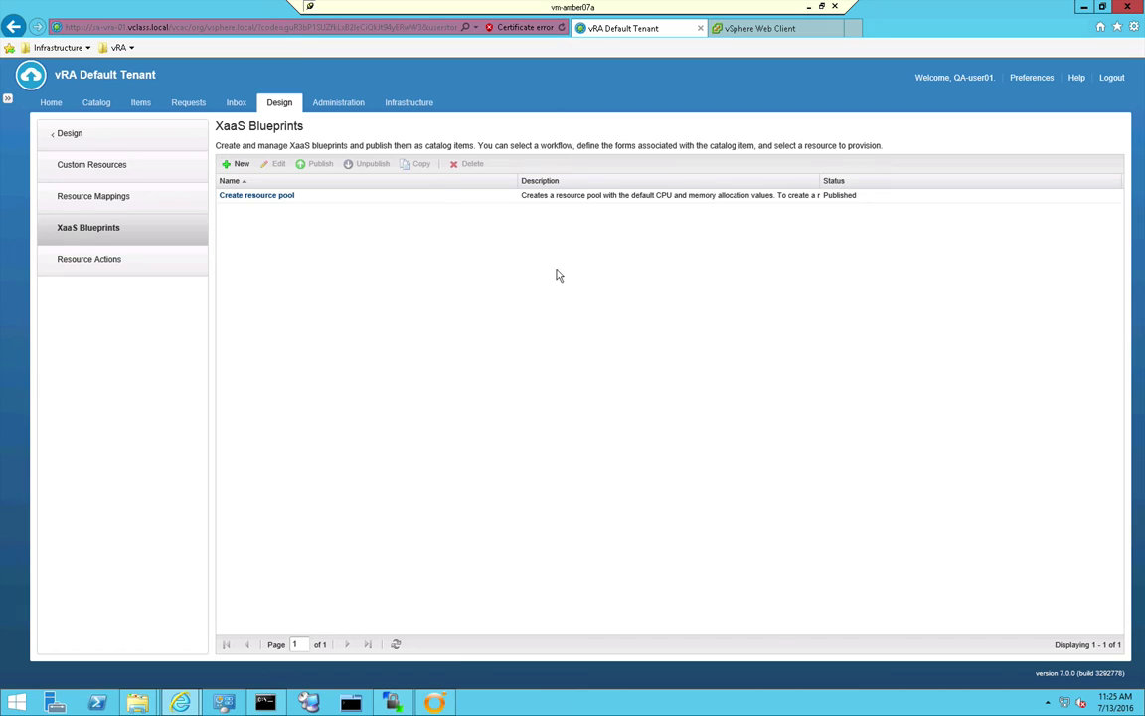
Start a new resource action and choose the Rename resource pool workflow from the vCenter Resource Pool library folder
click(101, 259)
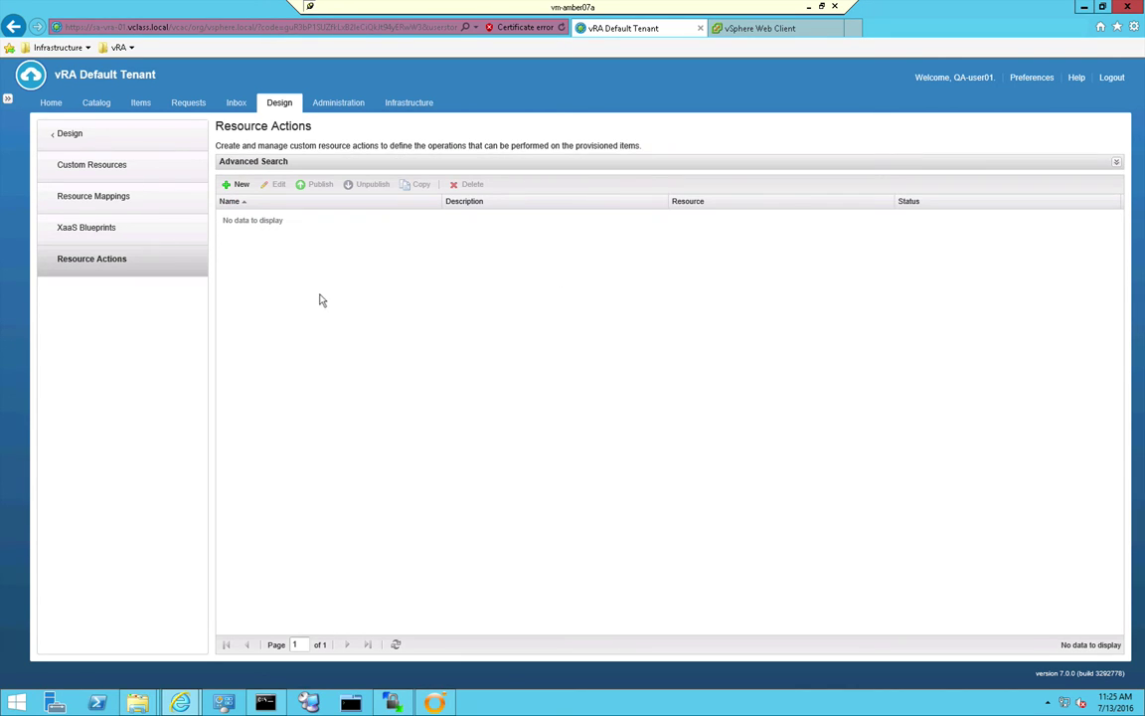
click(242, 187)
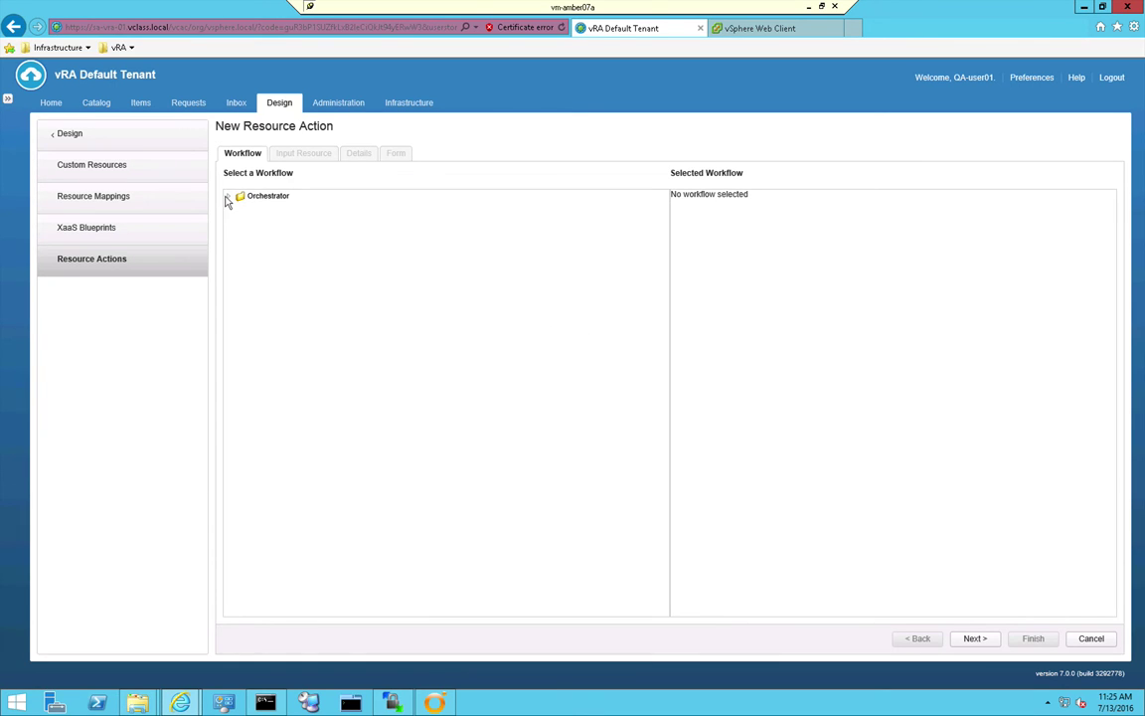
click(227, 197)
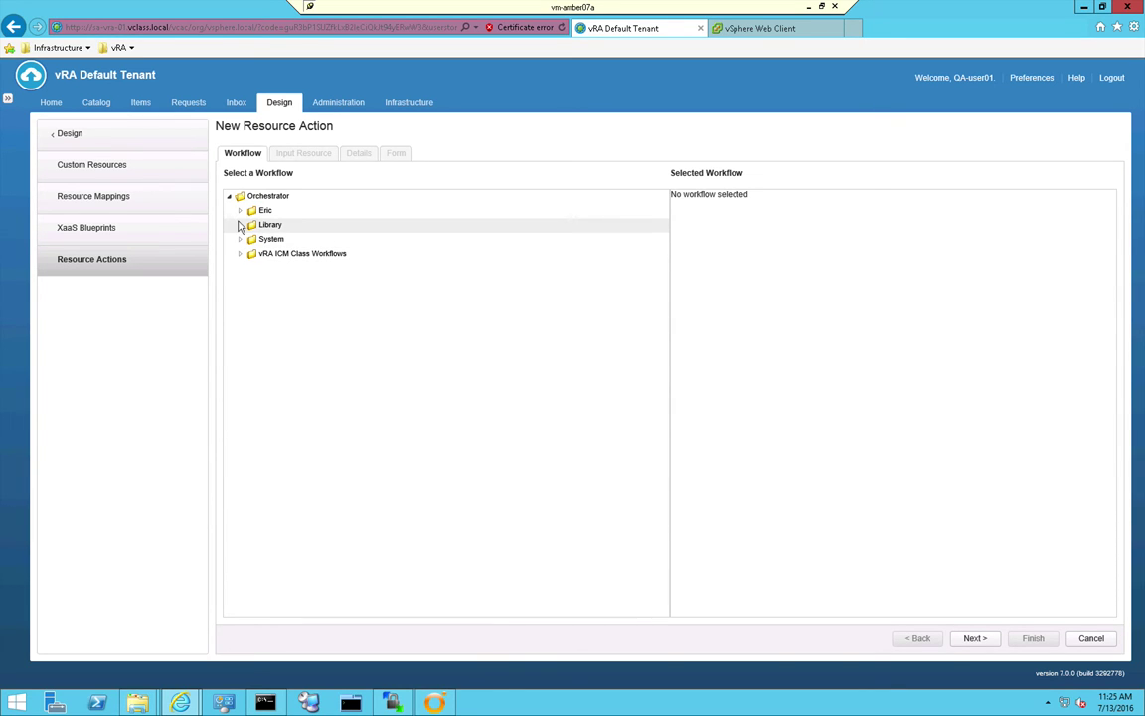
click(240, 226)
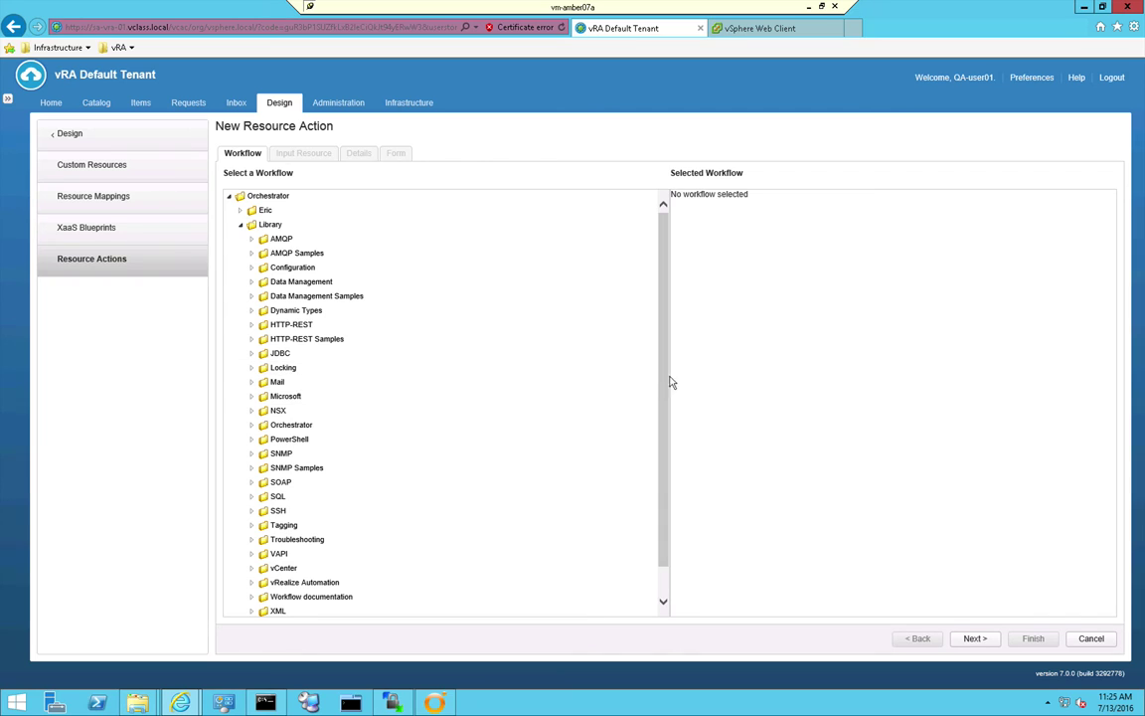
scroll(663, 386, down, 2)
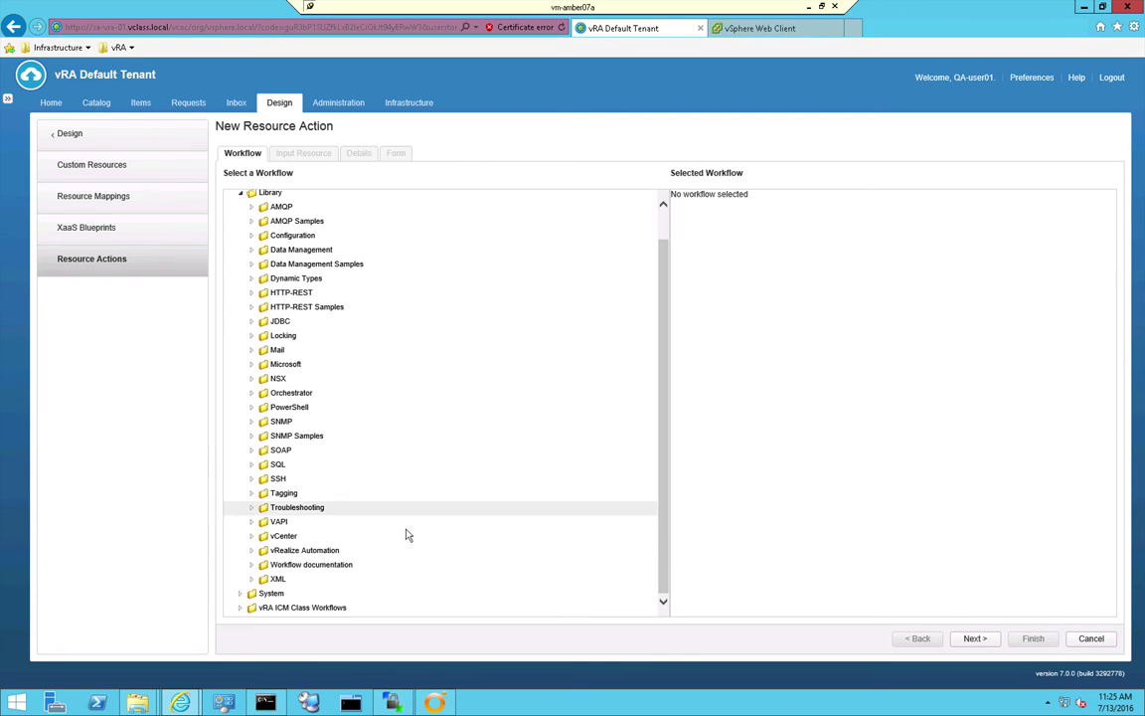
click(250, 536)
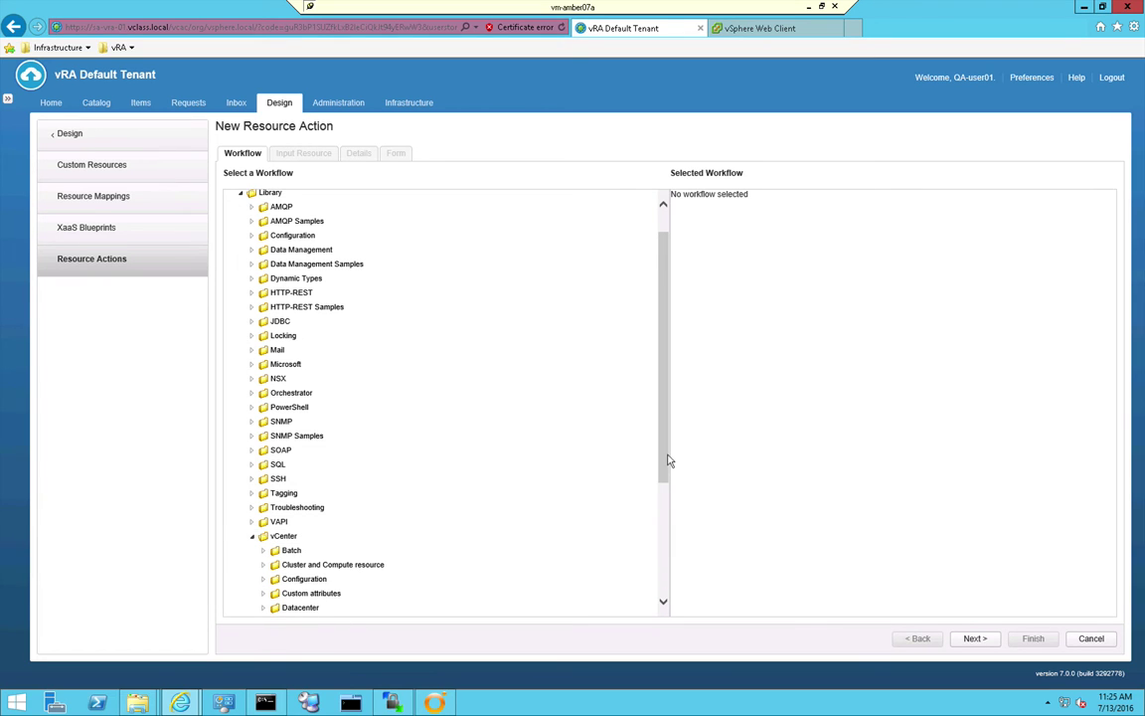
drag(669, 460, 669, 557)
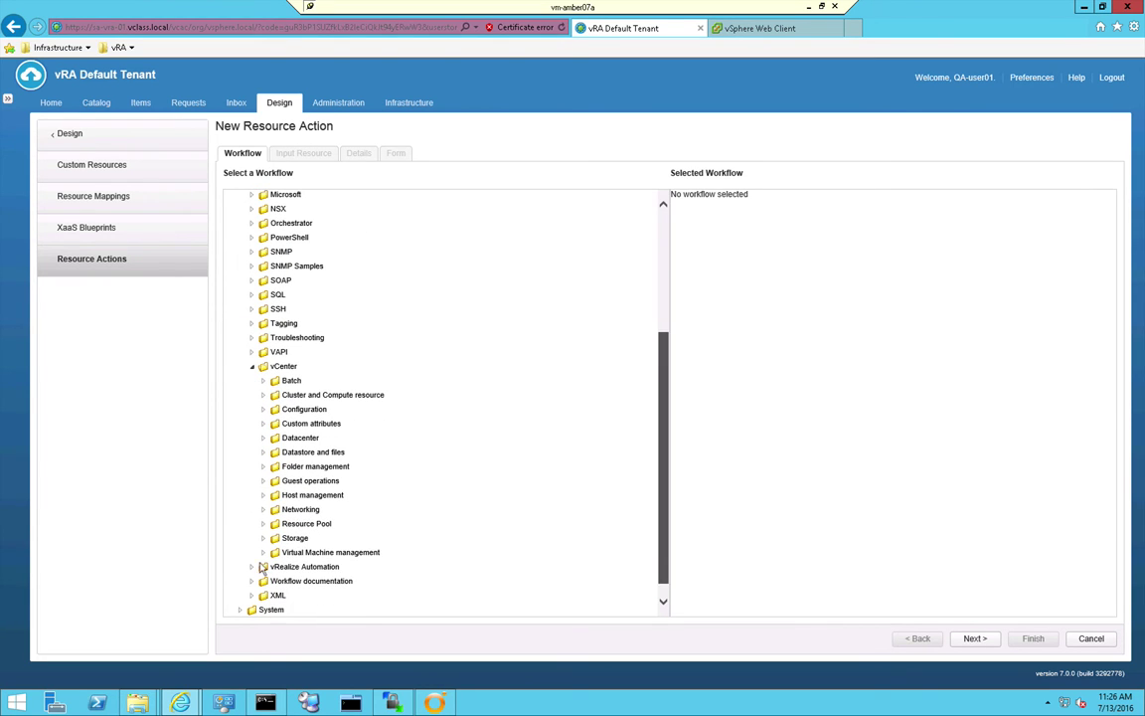
click(263, 523)
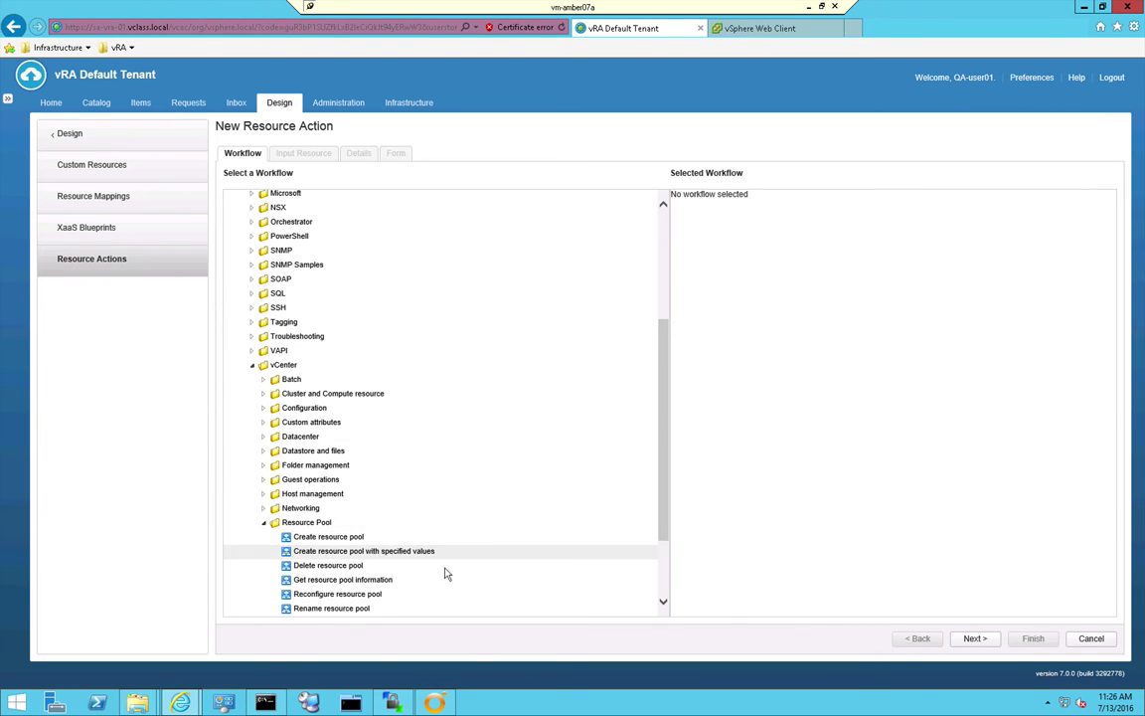
click(298, 608)
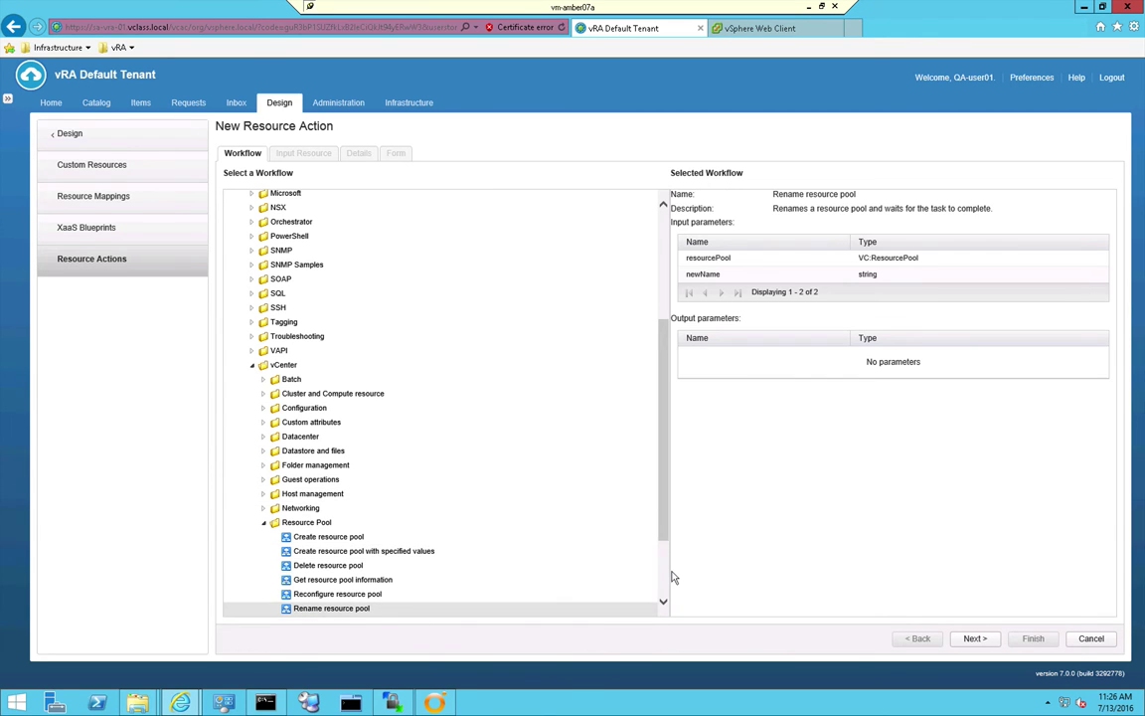
Complete the Rename resource pool action with the Resource Pool type, resourcePool input parameter and default details and form, and publish it
click(971, 638)
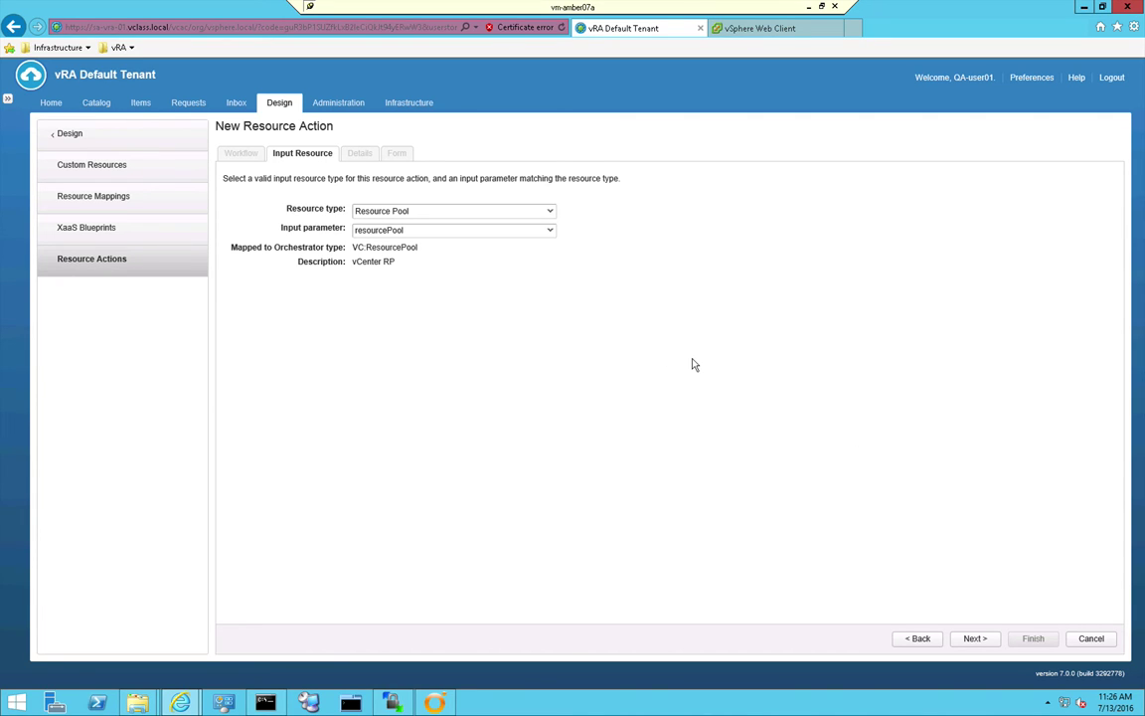
click(974, 638)
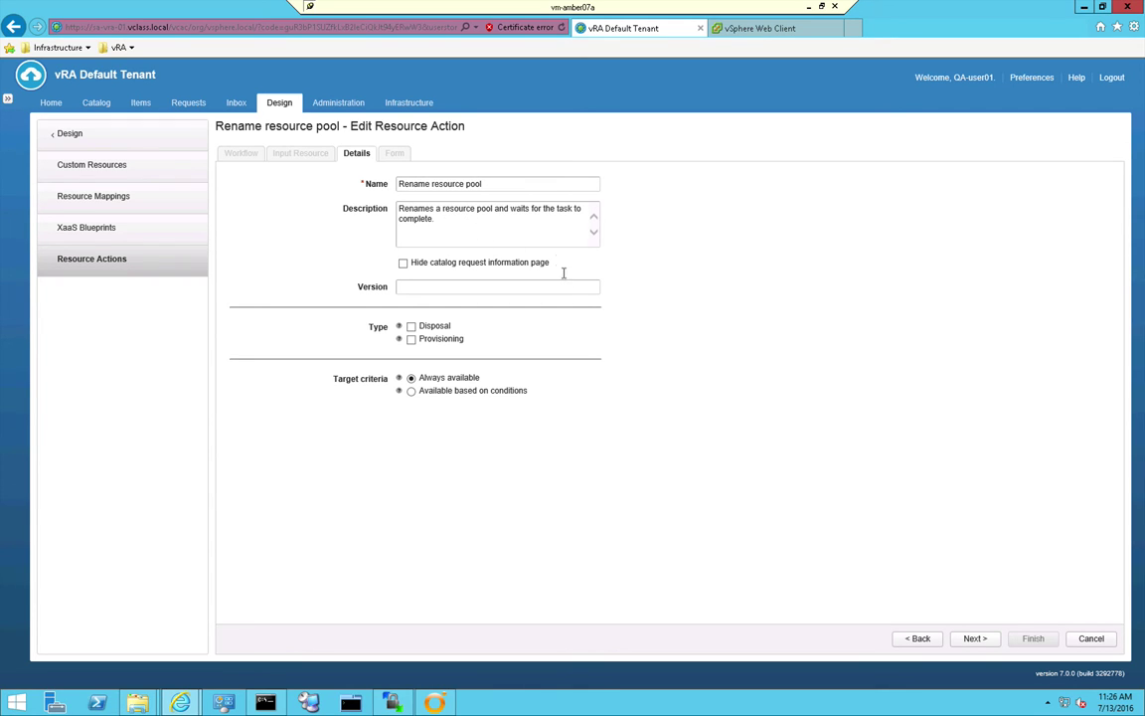
click(512, 285)
click(978, 641)
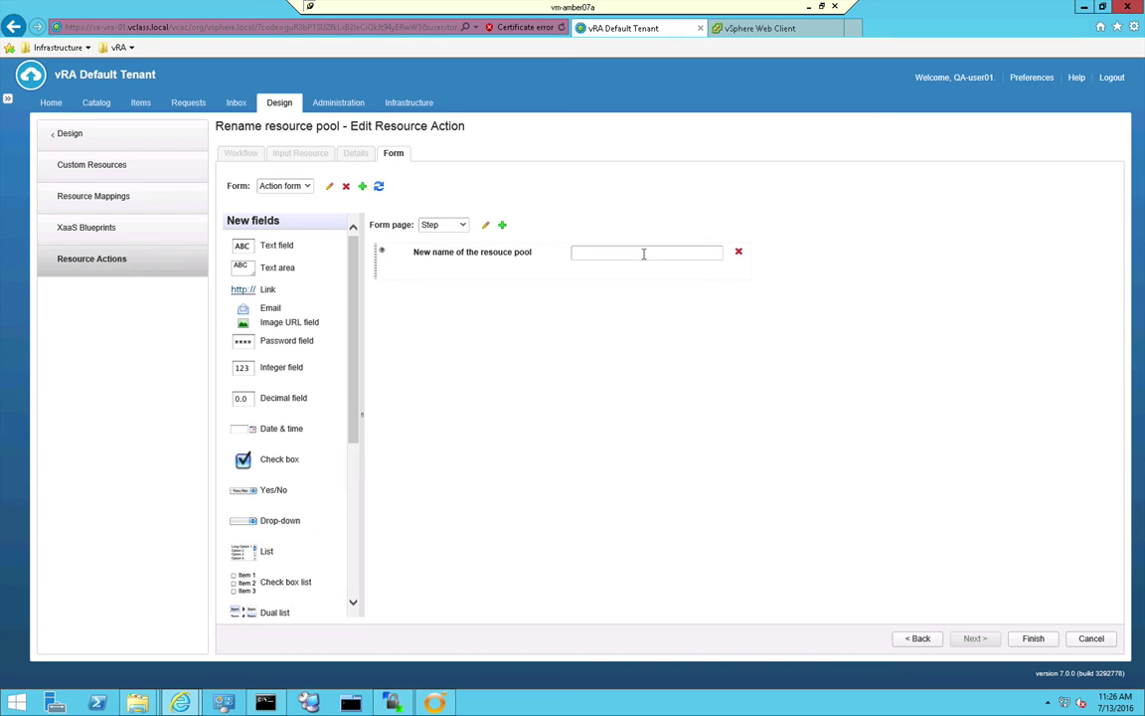
click(1035, 639)
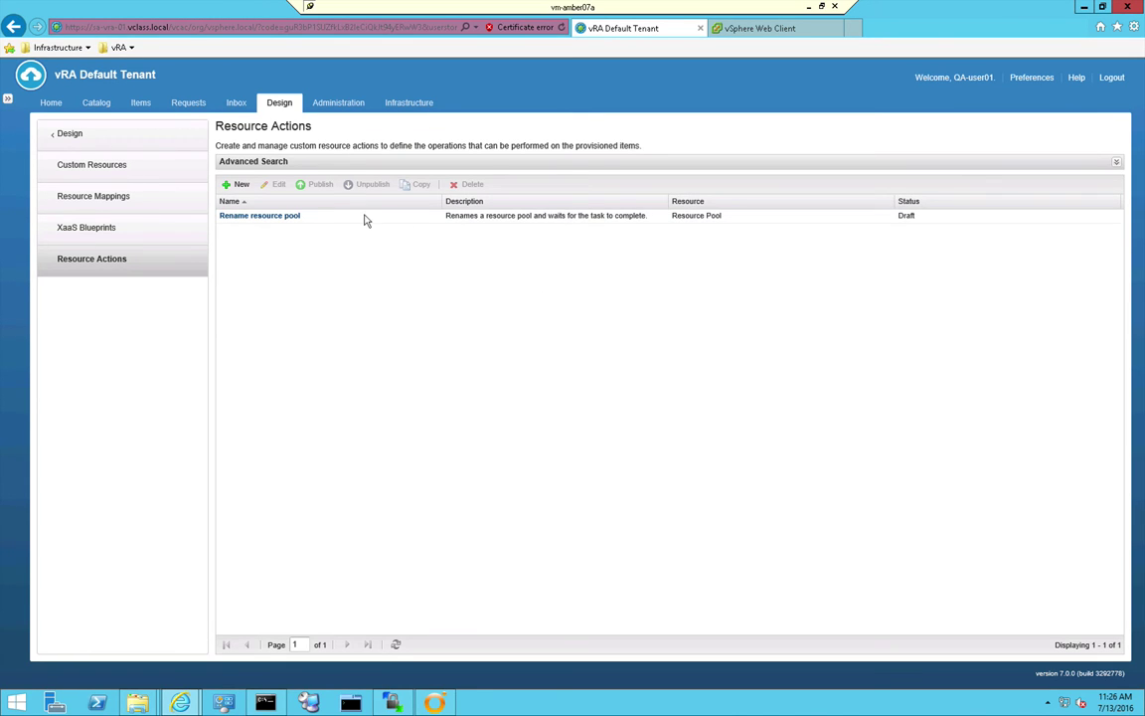
click(365, 218)
Start a new catalog service in the catalog management administration and name it Resource
click(339, 102)
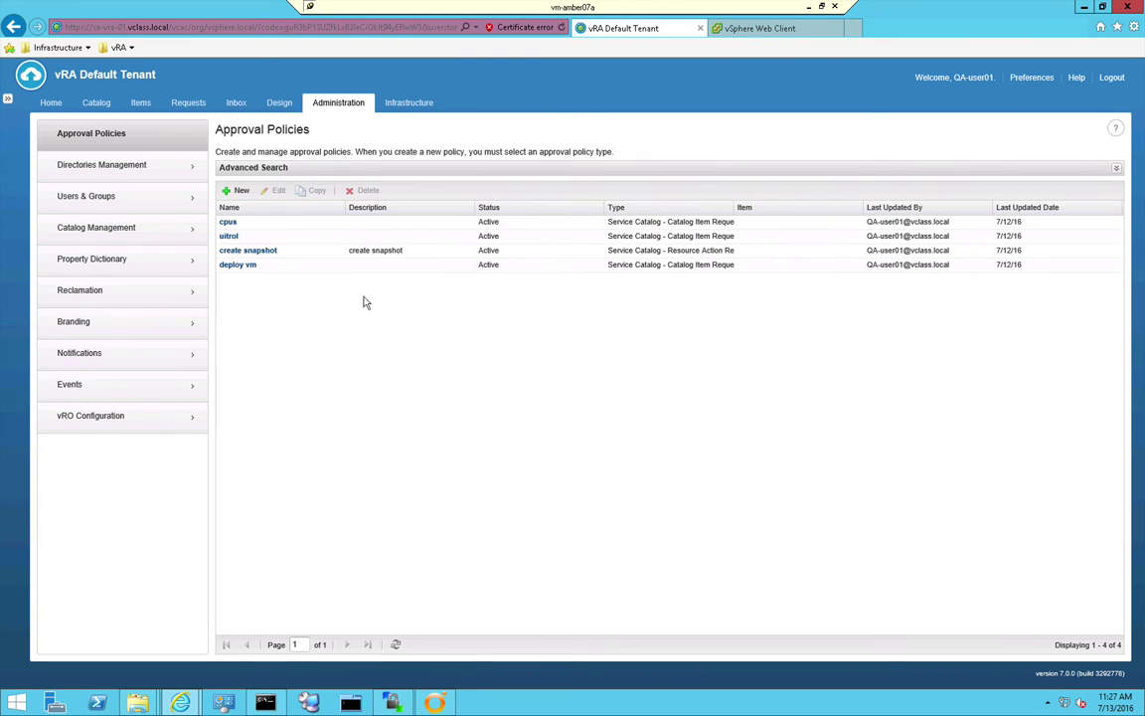
click(129, 228)
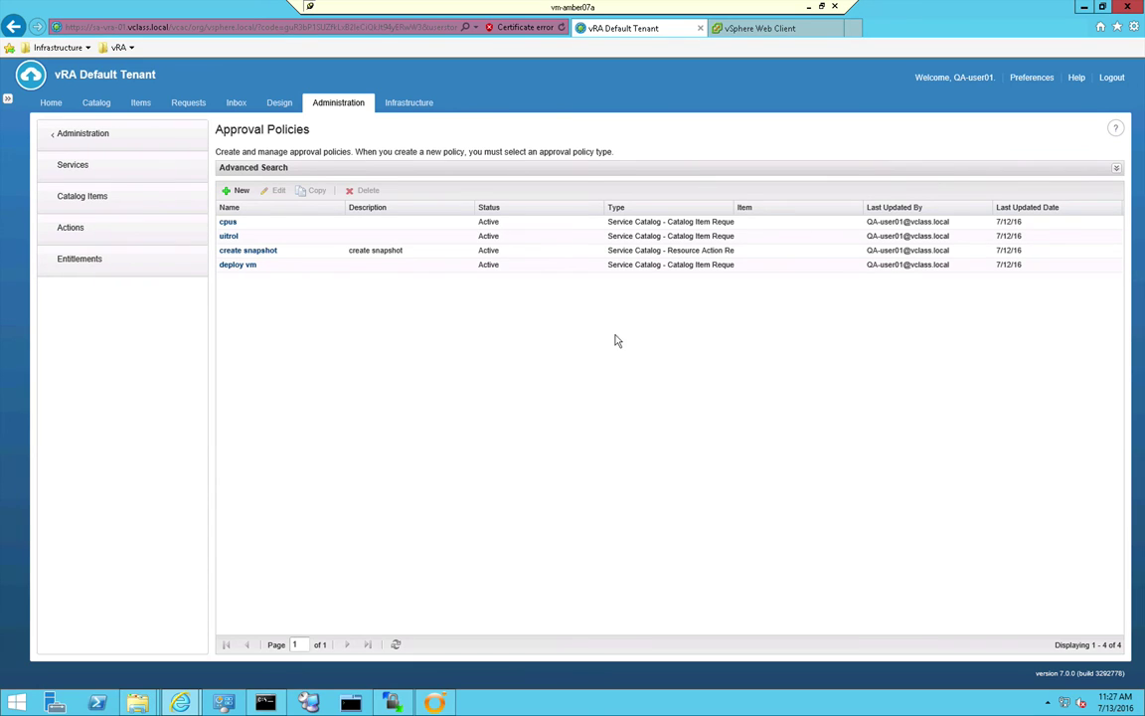
click(95, 169)
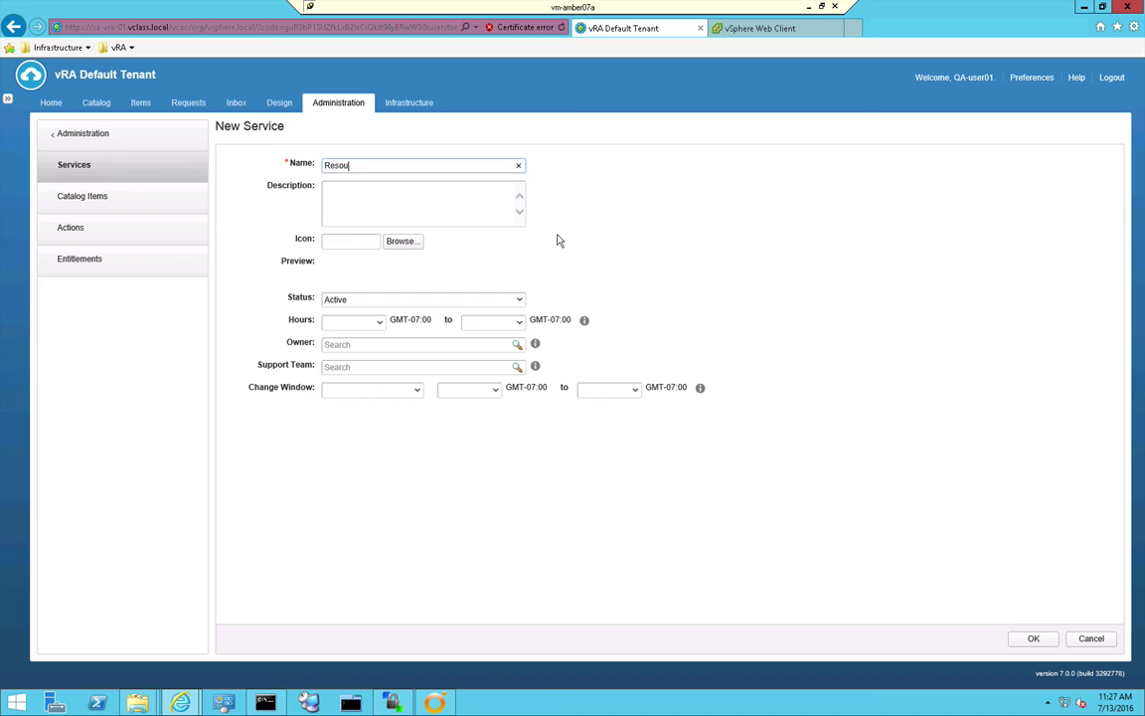
text(e)
Assign Request.png from the Day2Actions folder of vCAC6IconPack as the service's icon and save the service
click(405, 241)
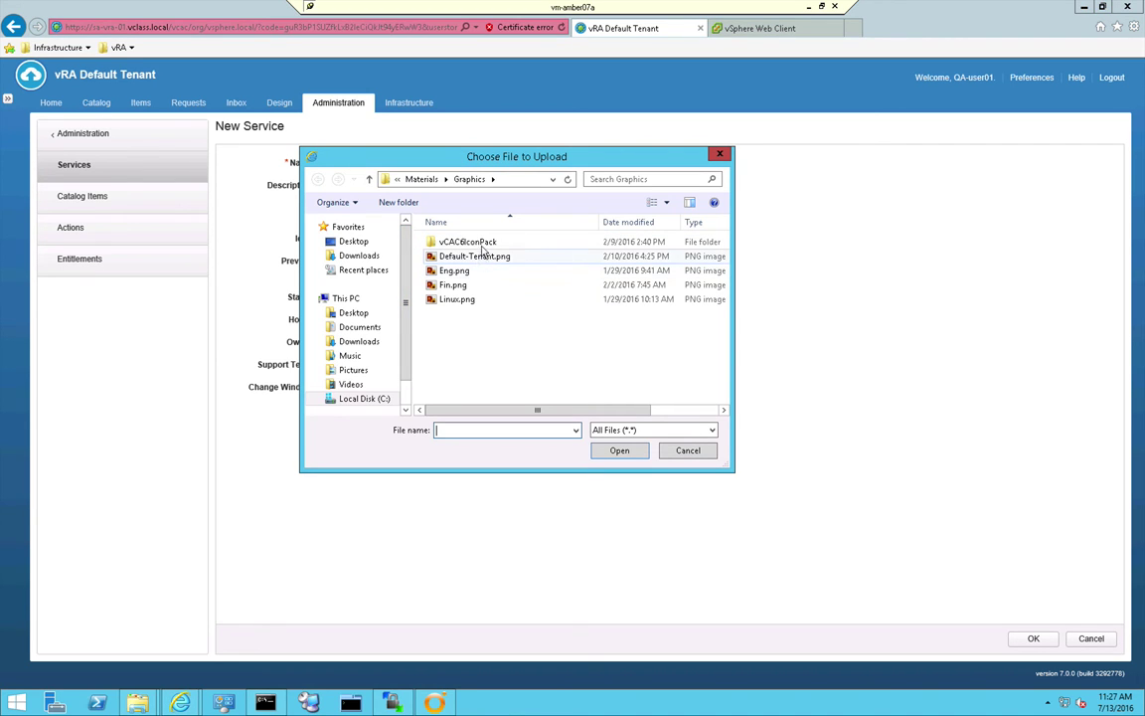
double_click(486, 243)
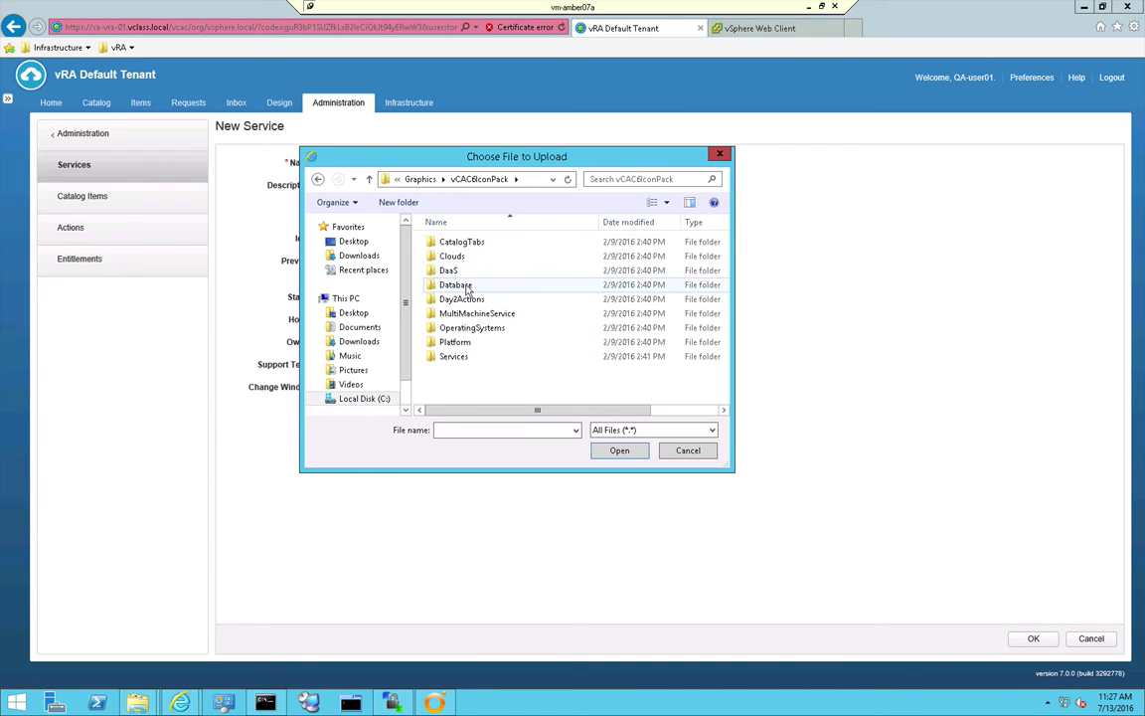
double_click(467, 299)
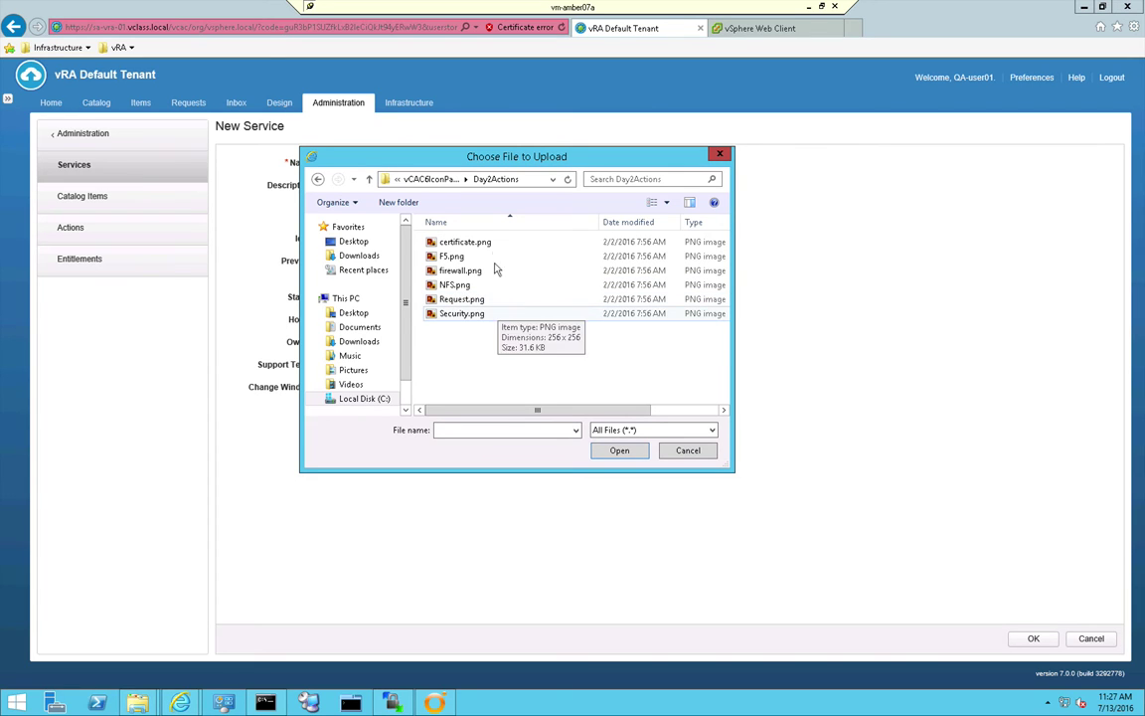
click(477, 299)
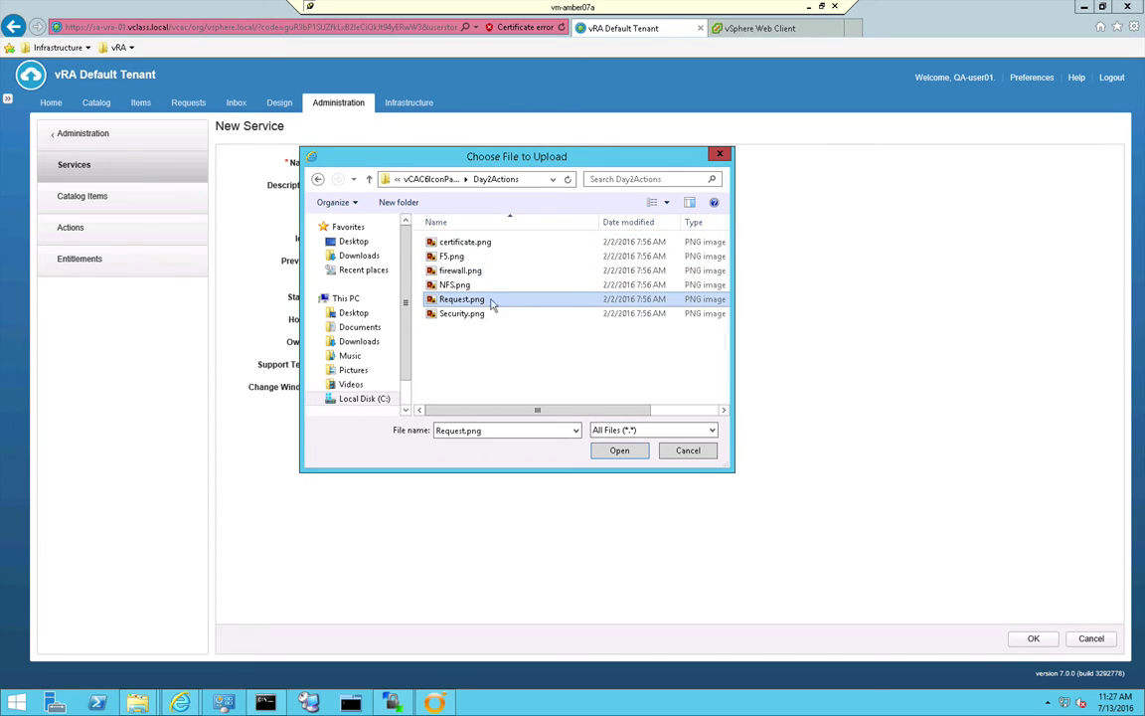
click(619, 451)
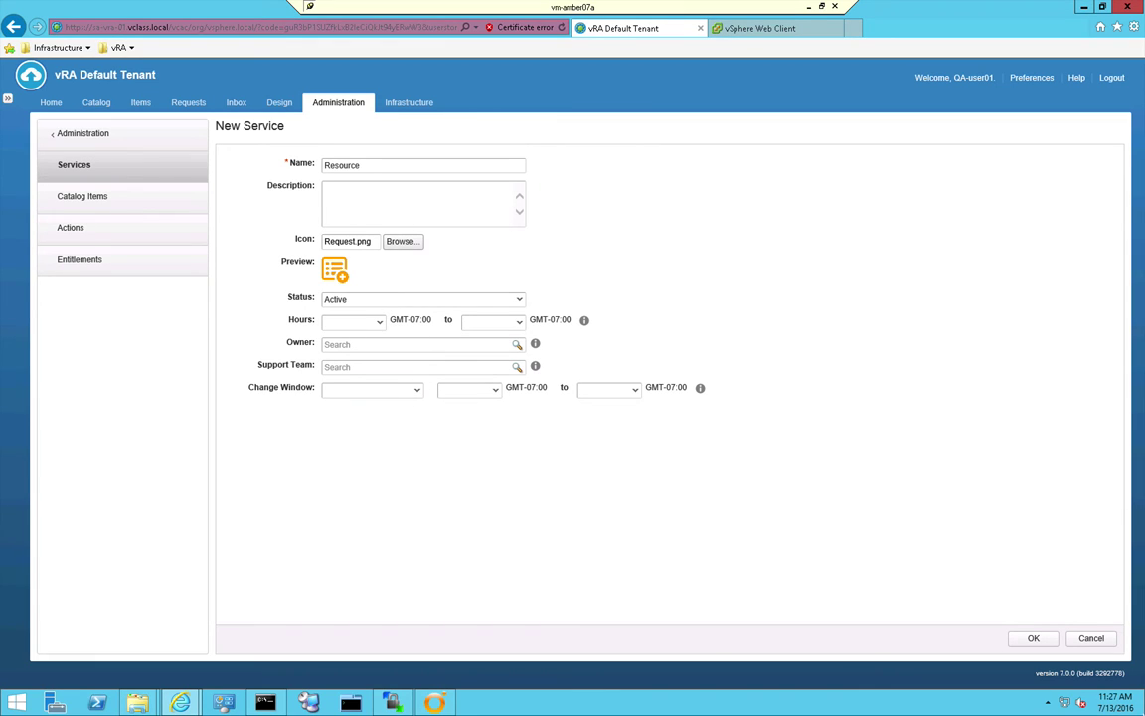
click(1033, 640)
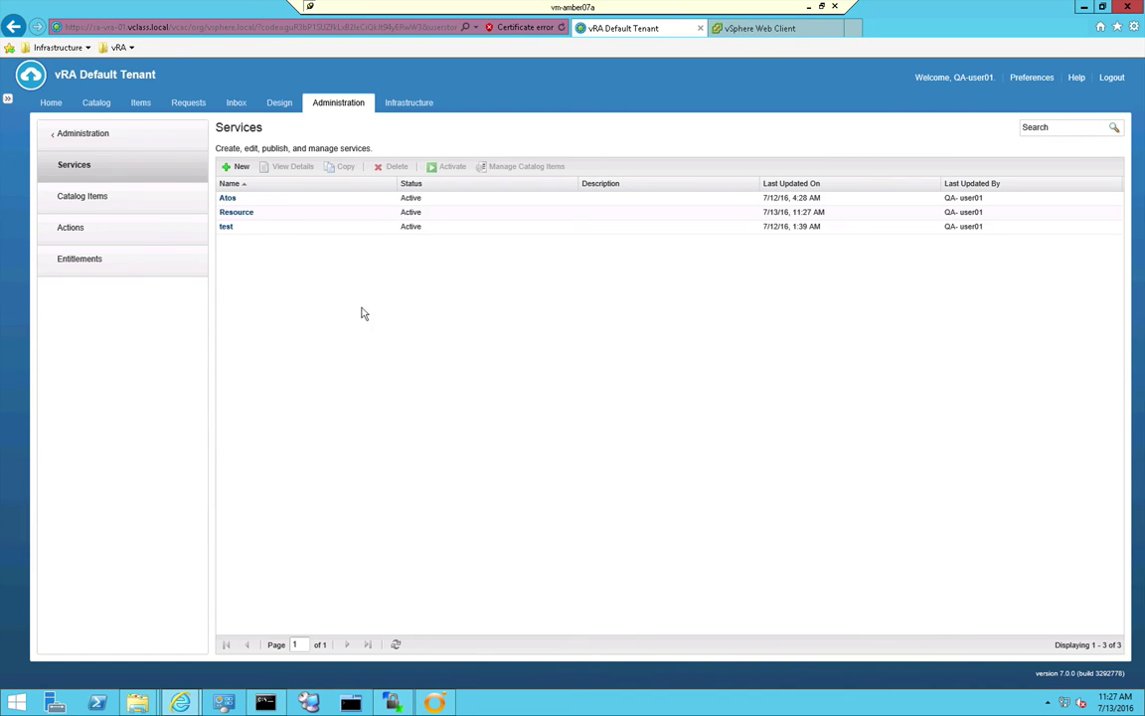
Assign the Create resource pool catalog item to the Resource service, mark it as new and noteworthy, and save it
click(103, 199)
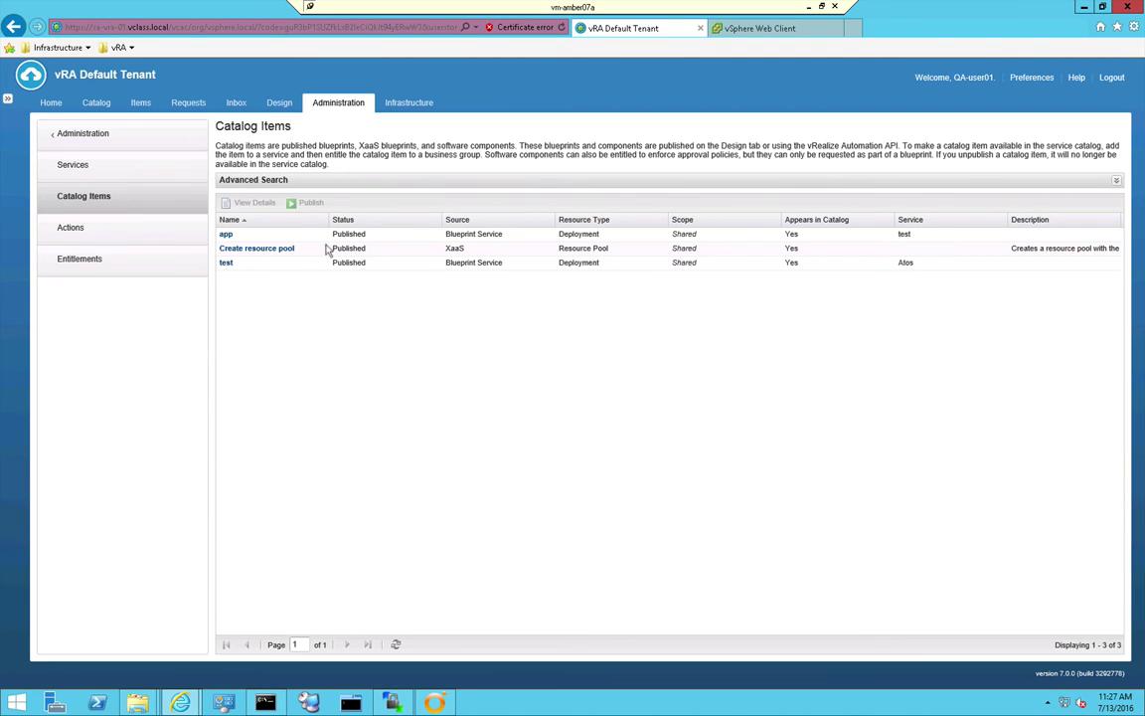
click(314, 251)
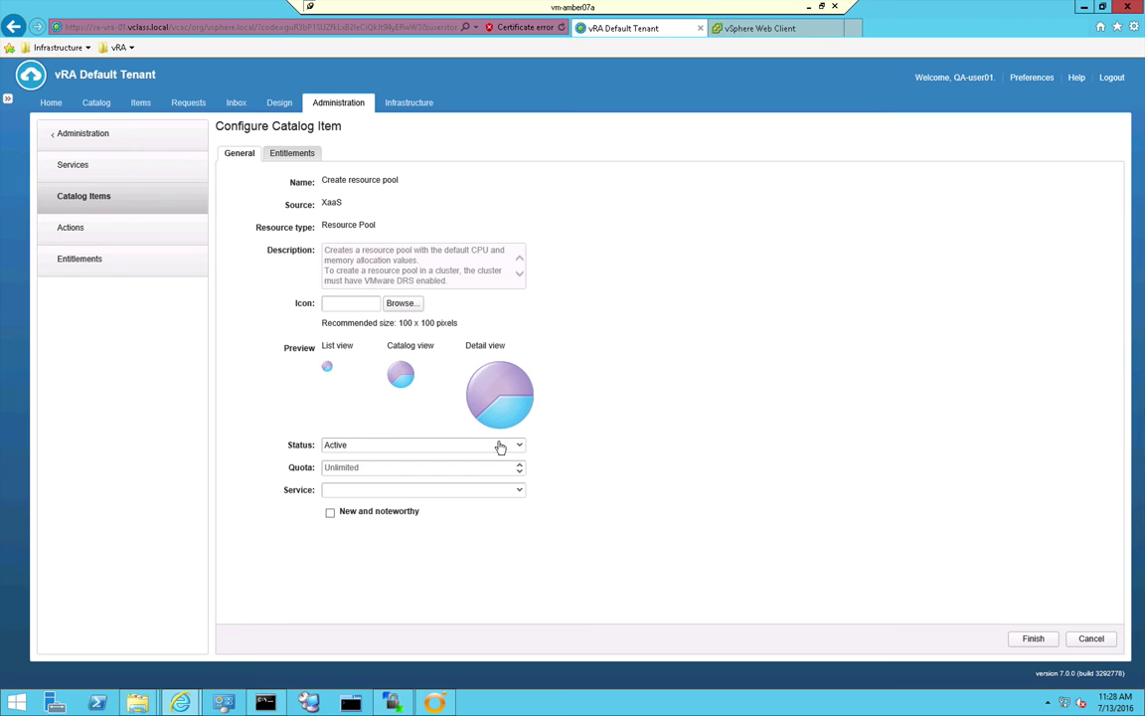
click(444, 490)
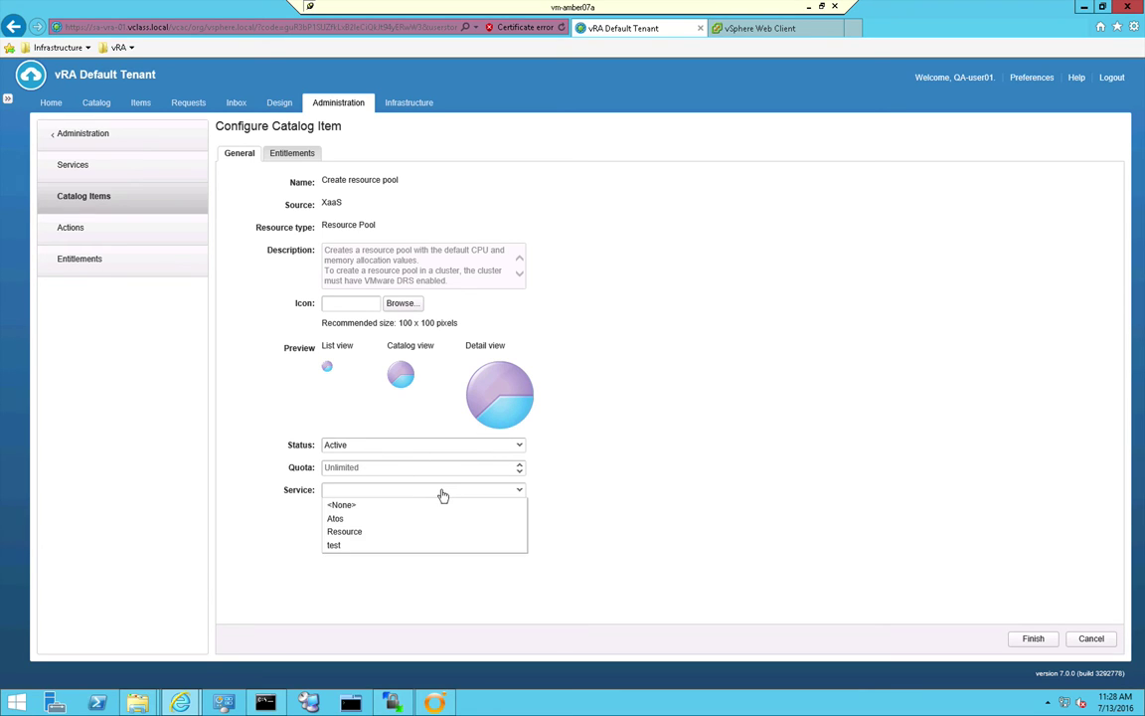
click(358, 535)
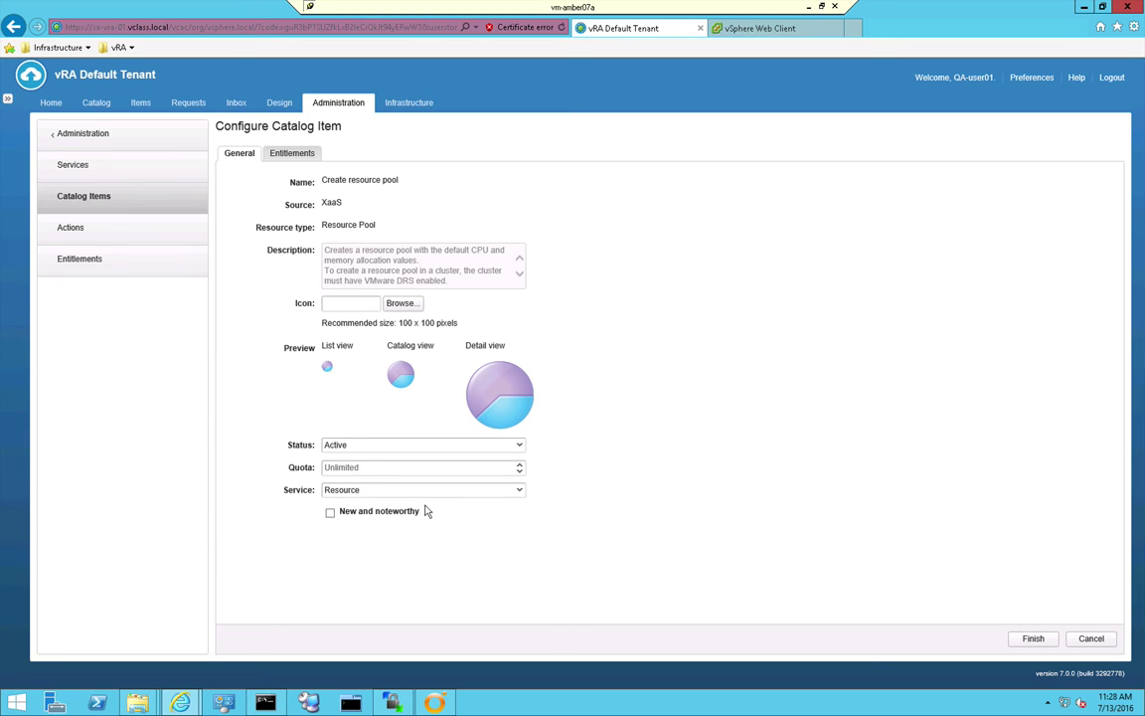
click(329, 513)
click(1040, 639)
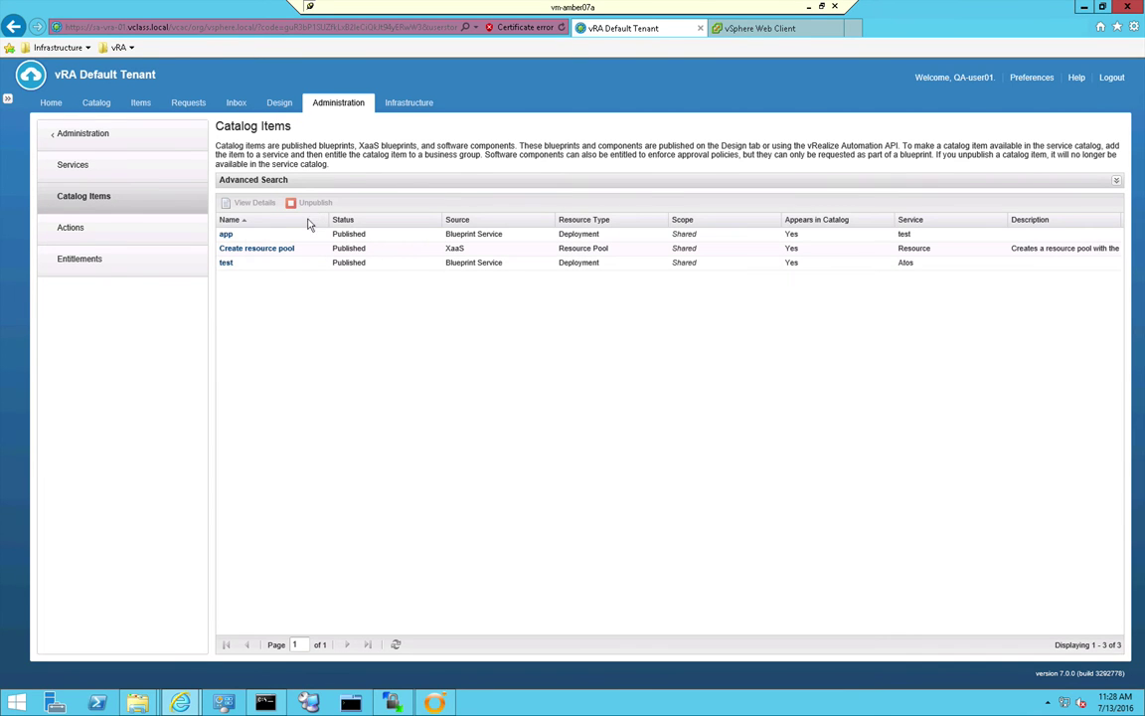
Examine the configuration and entitlements of the Rename resource pool action in catalog management
click(105, 231)
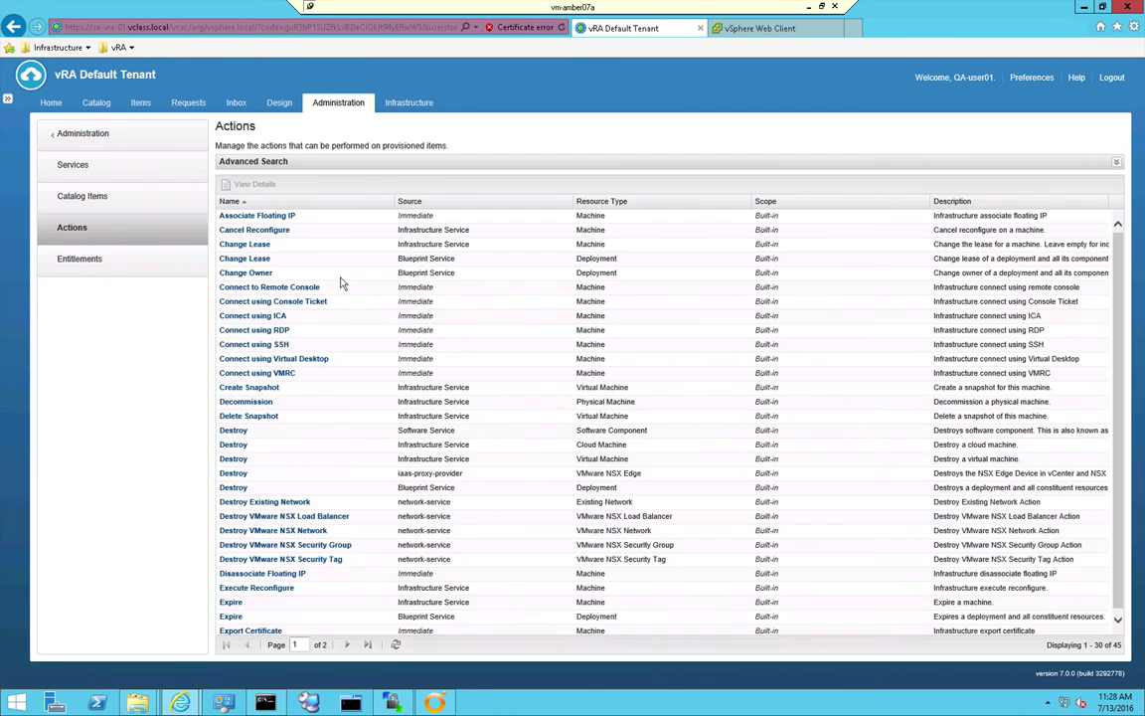
click(346, 645)
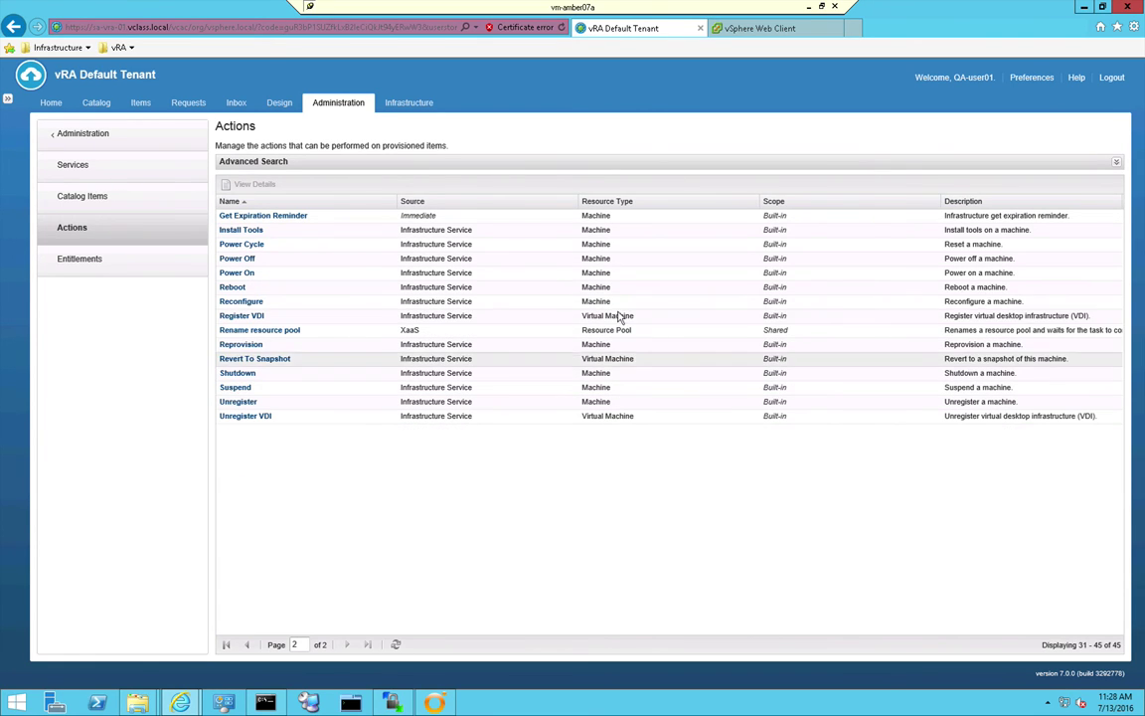
click(637, 329)
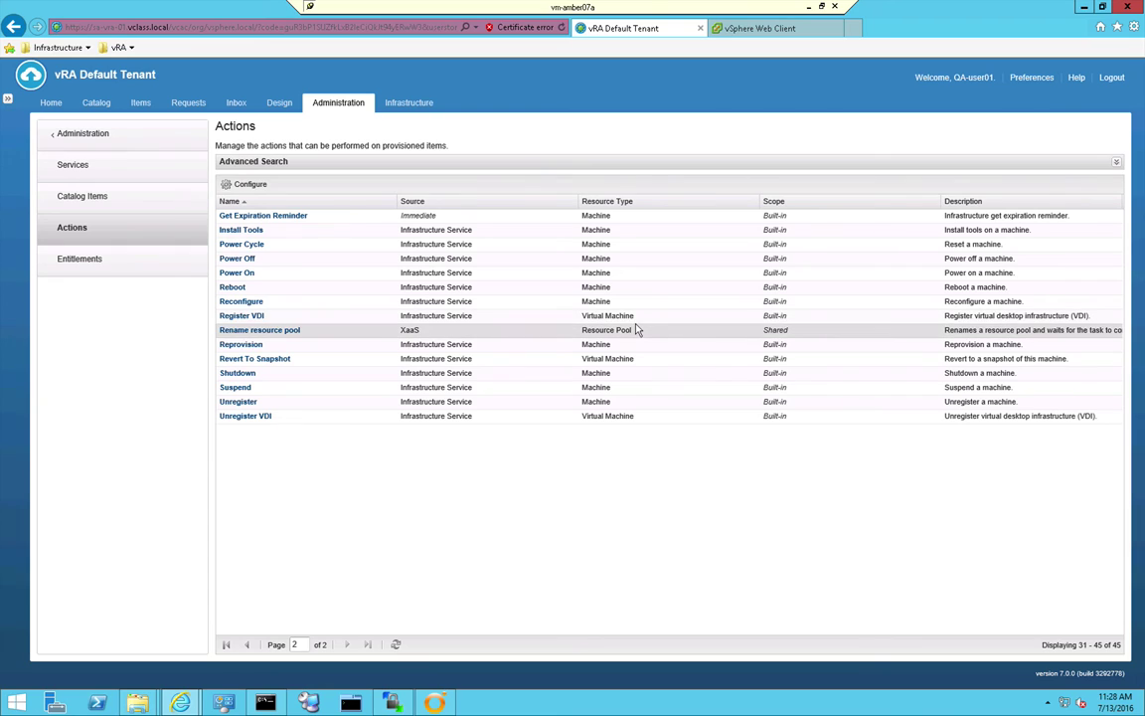
click(283, 331)
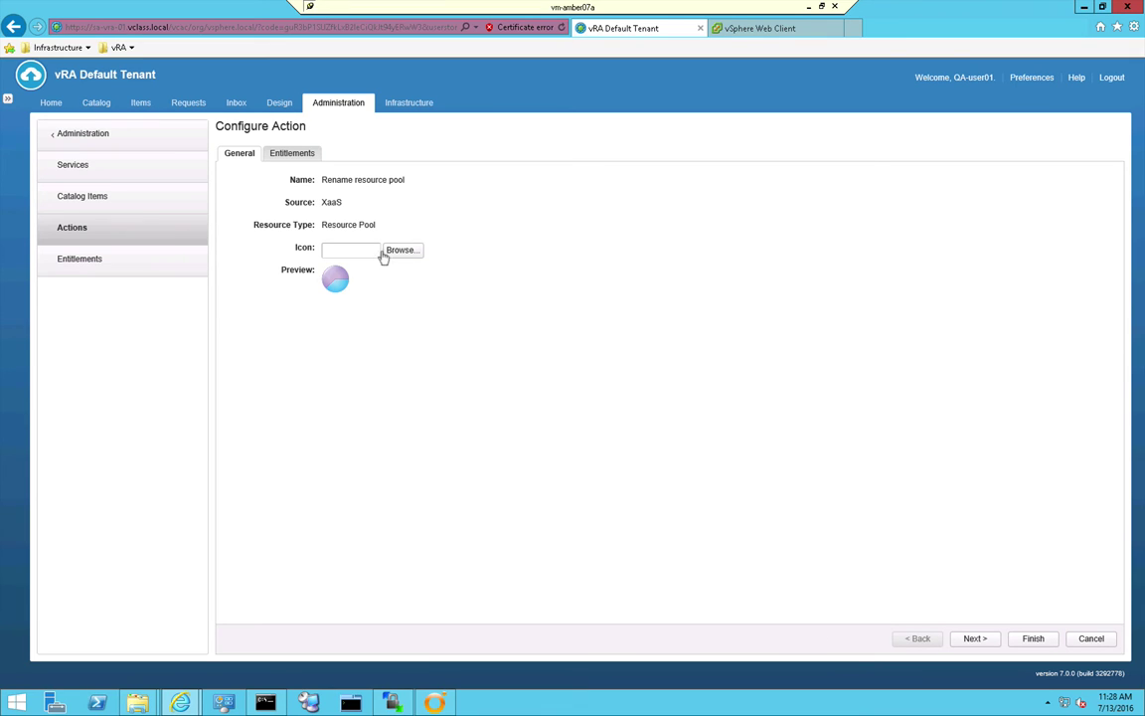
click(295, 153)
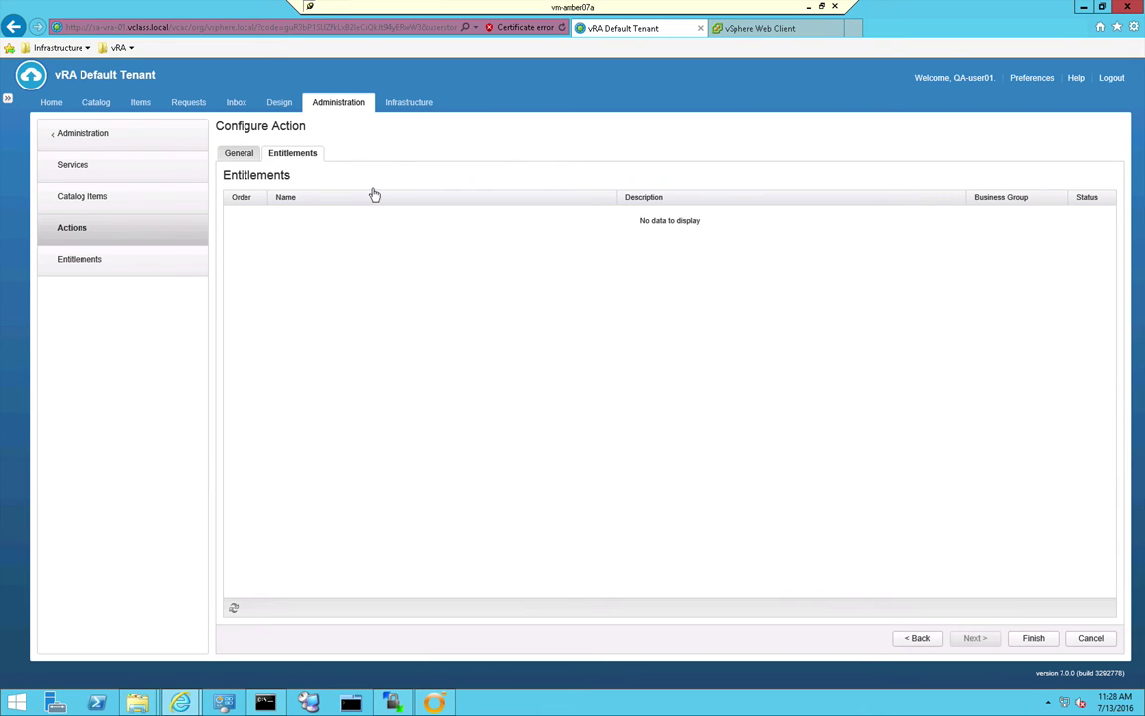
Start a new entitlement named RP, described as Create Managed Resource pools, set its status to Active, and add the QA user account
click(84, 259)
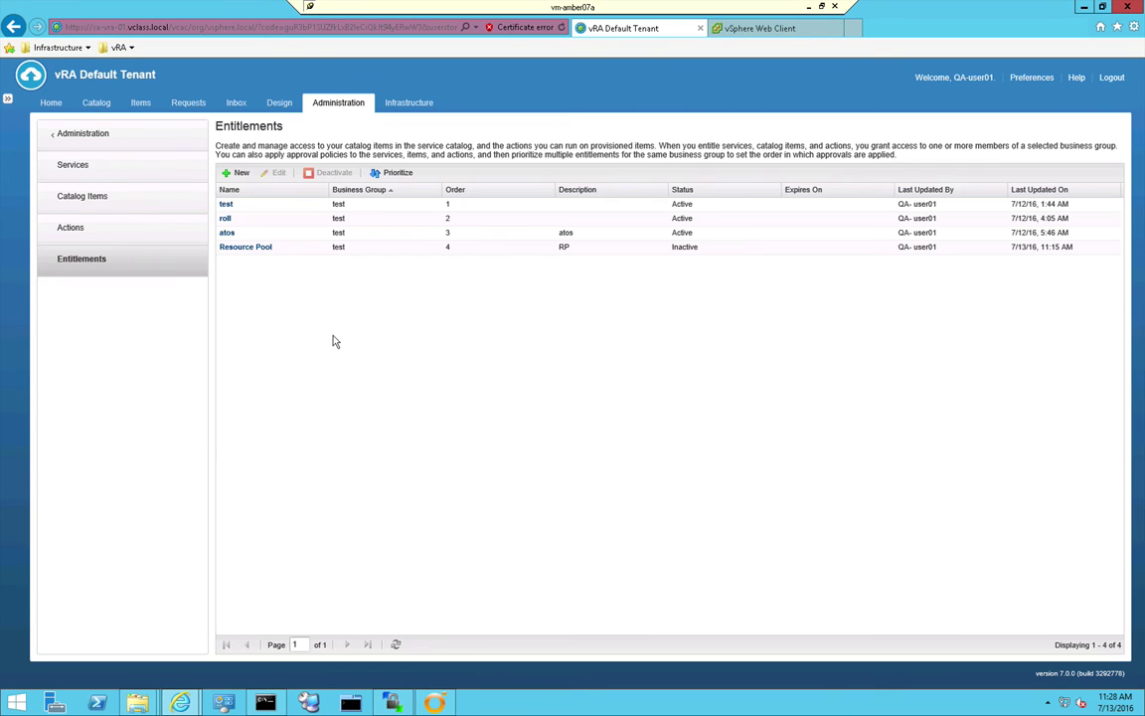
click(242, 174)
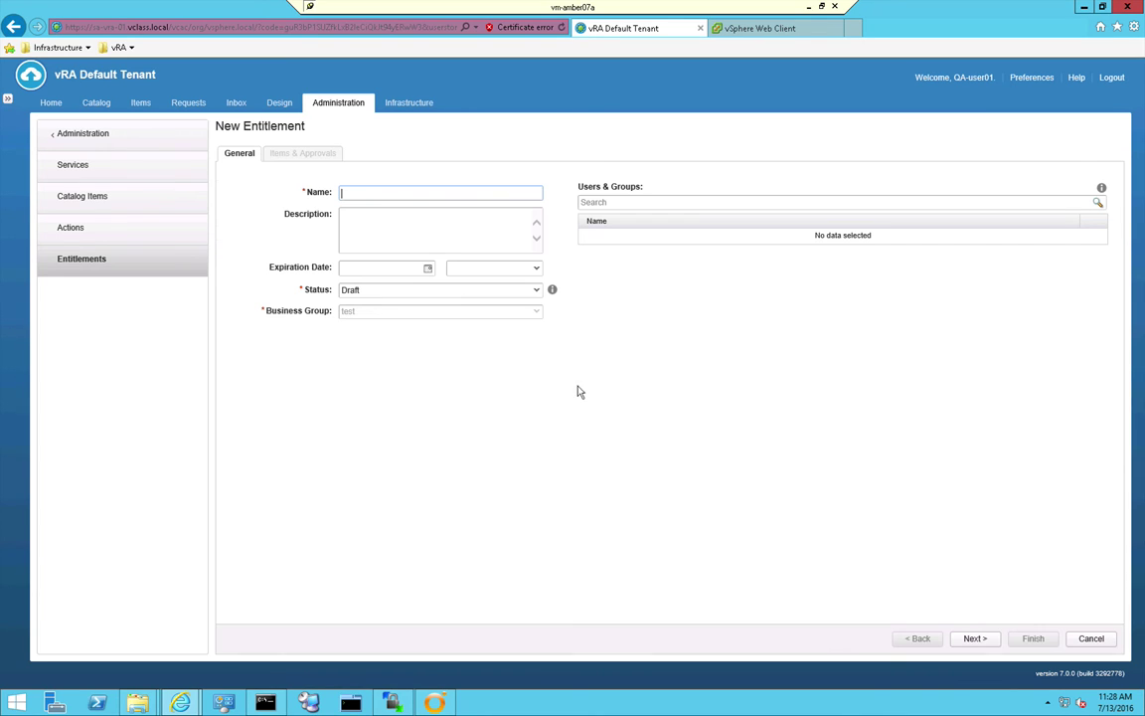
text(RP)
click(474, 223)
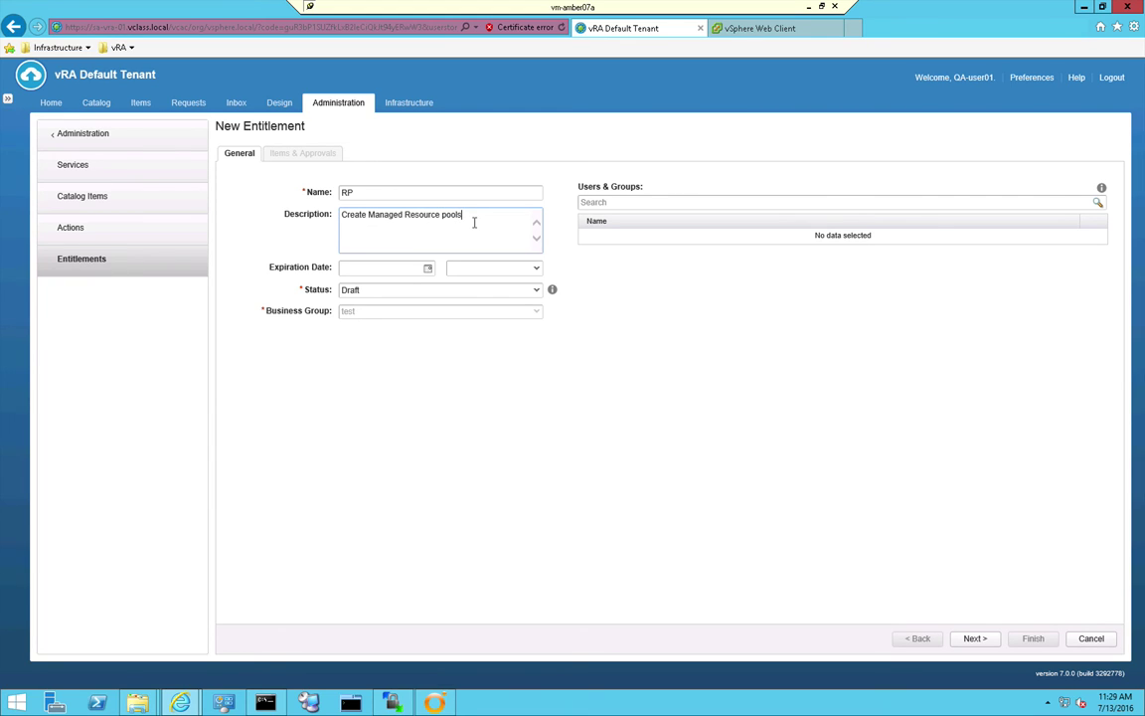
click(522, 295)
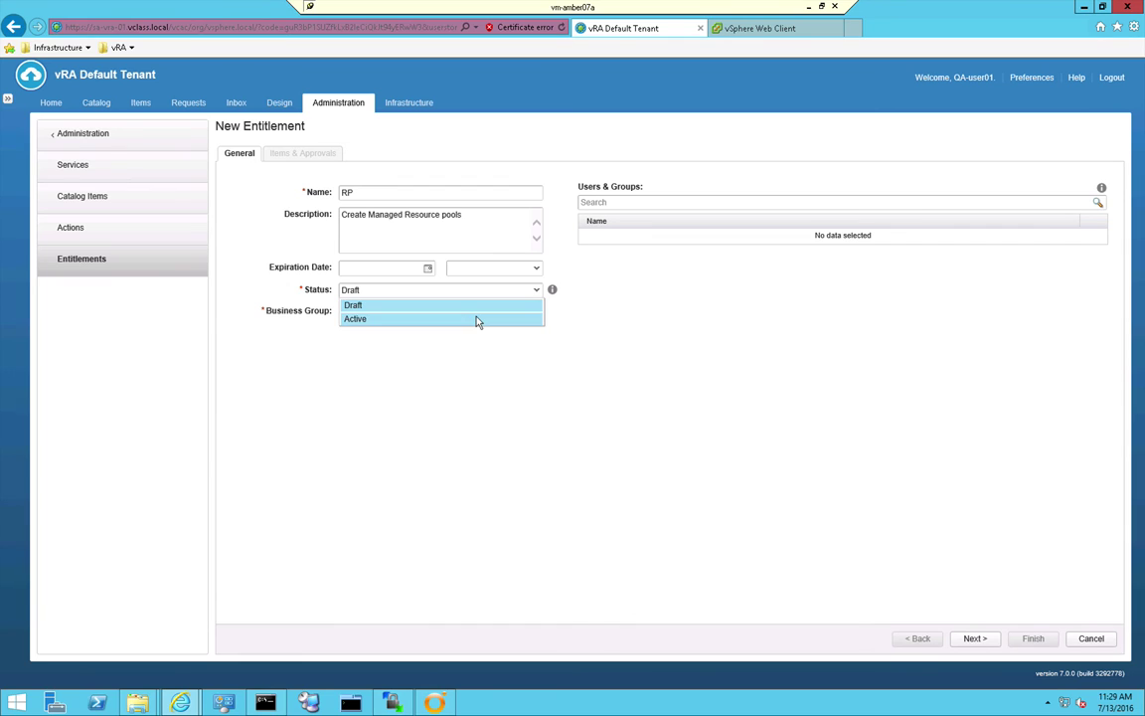
click(478, 320)
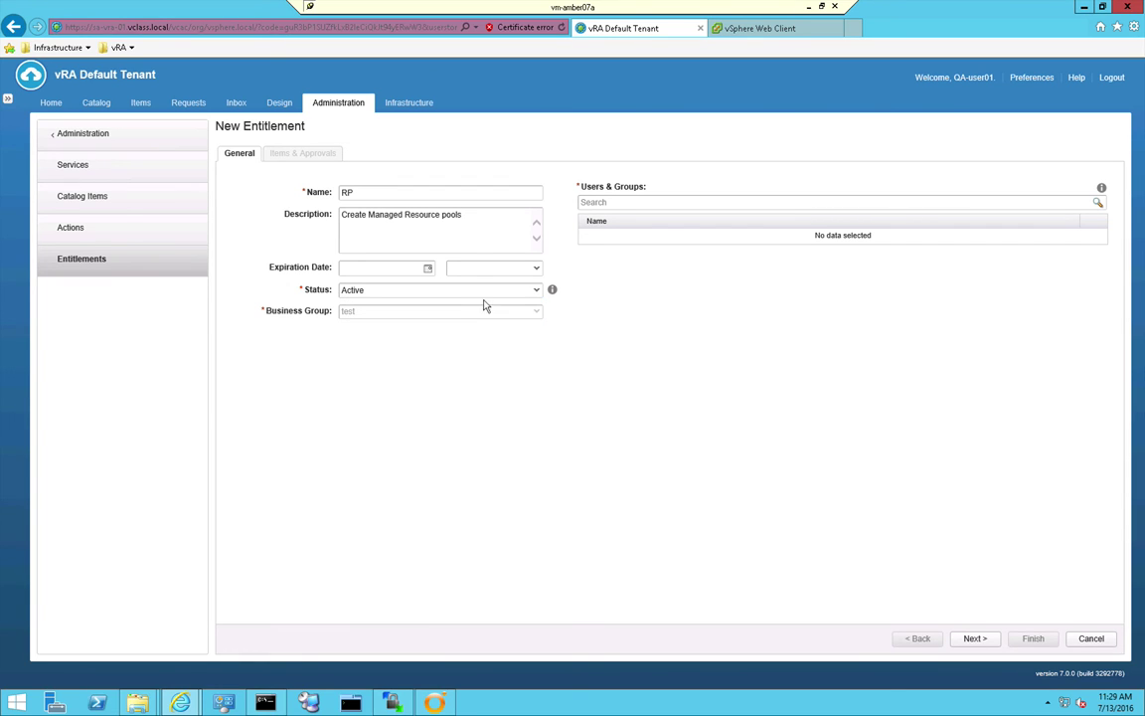
click(699, 202)
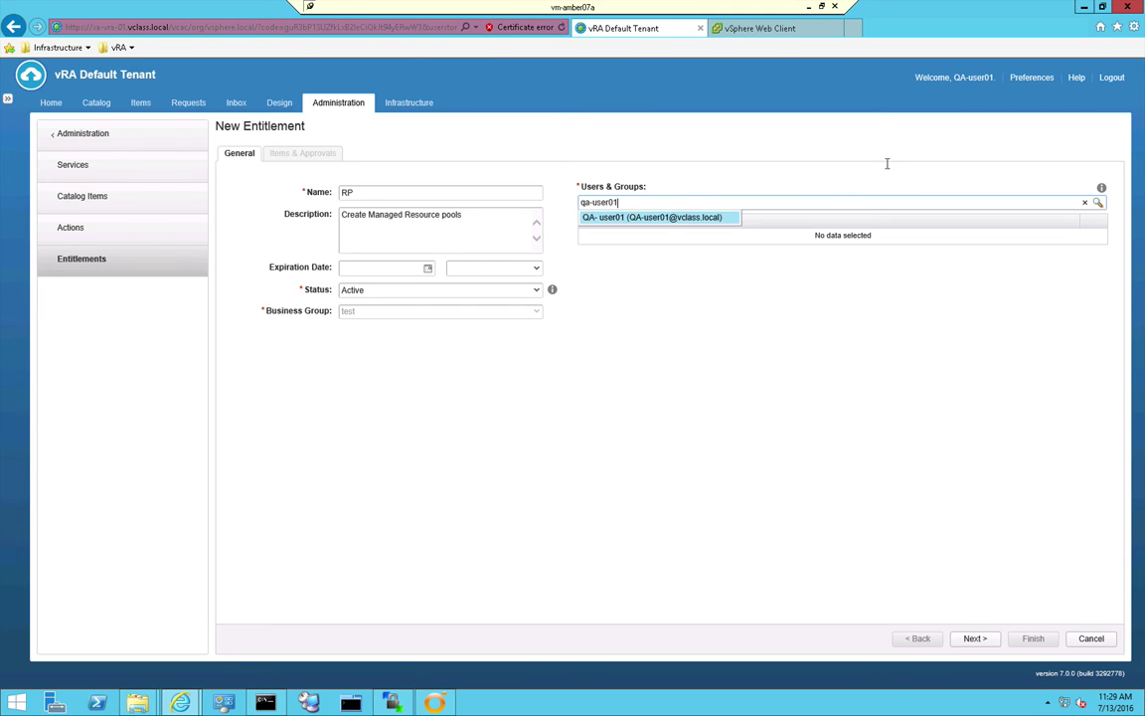
click(667, 218)
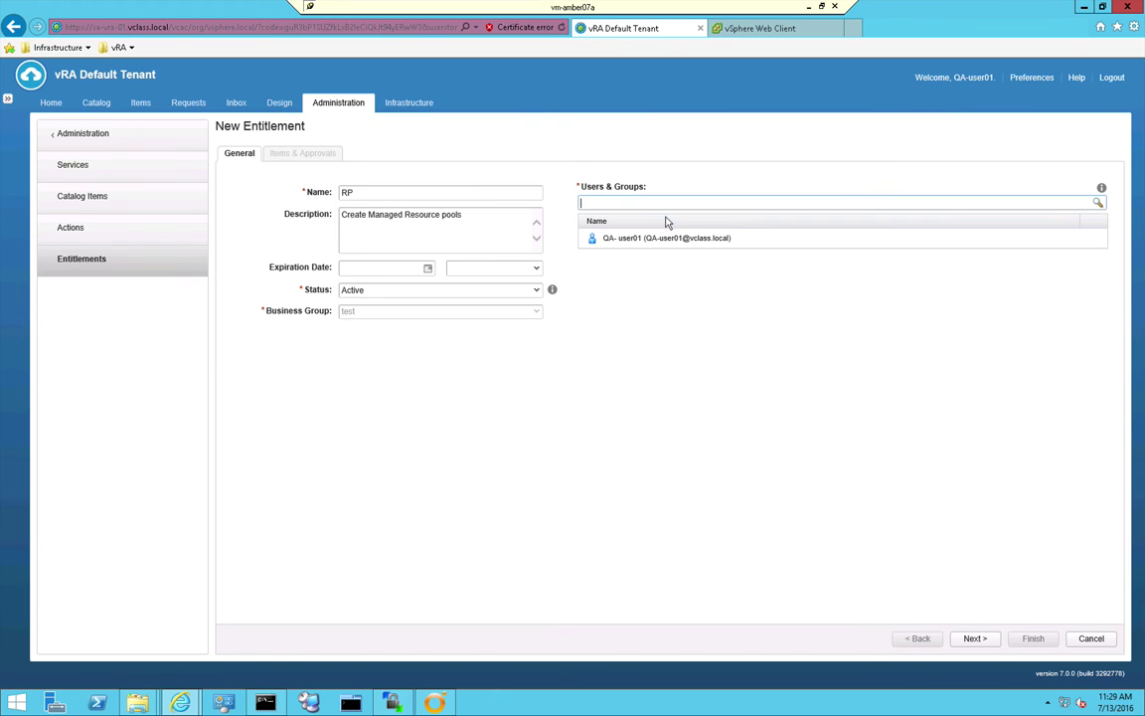
click(974, 637)
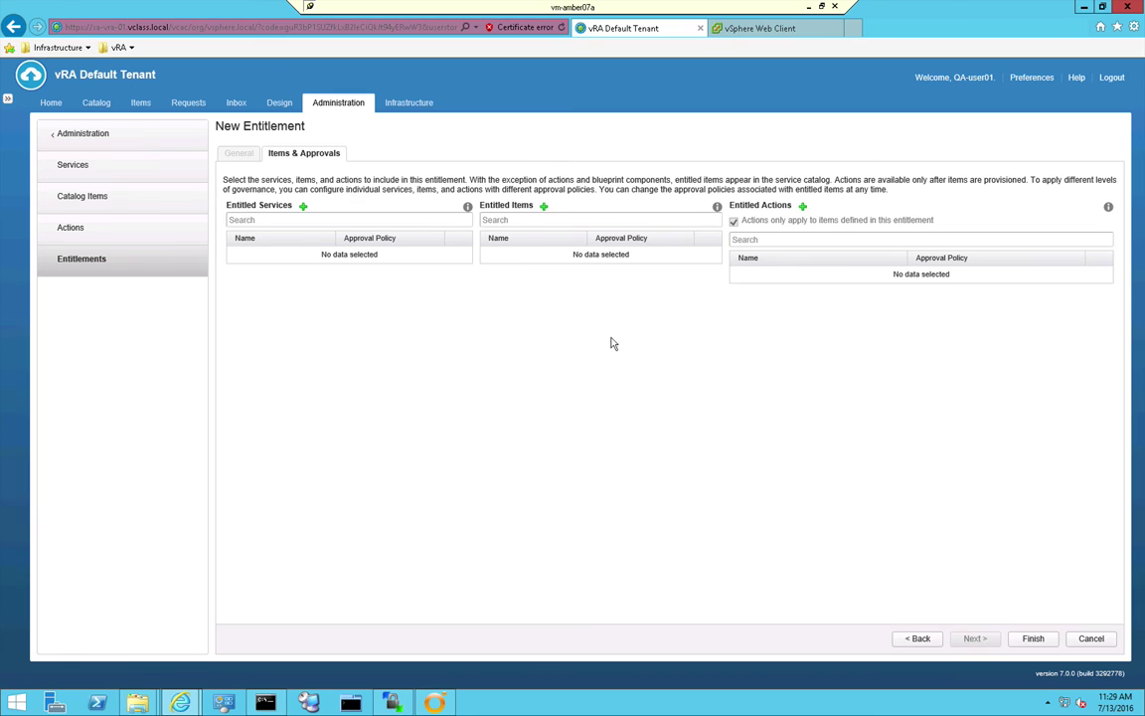
Entitle the Resource service and the Create resource pool item in the RP entitlement, with no approval policy
click(303, 207)
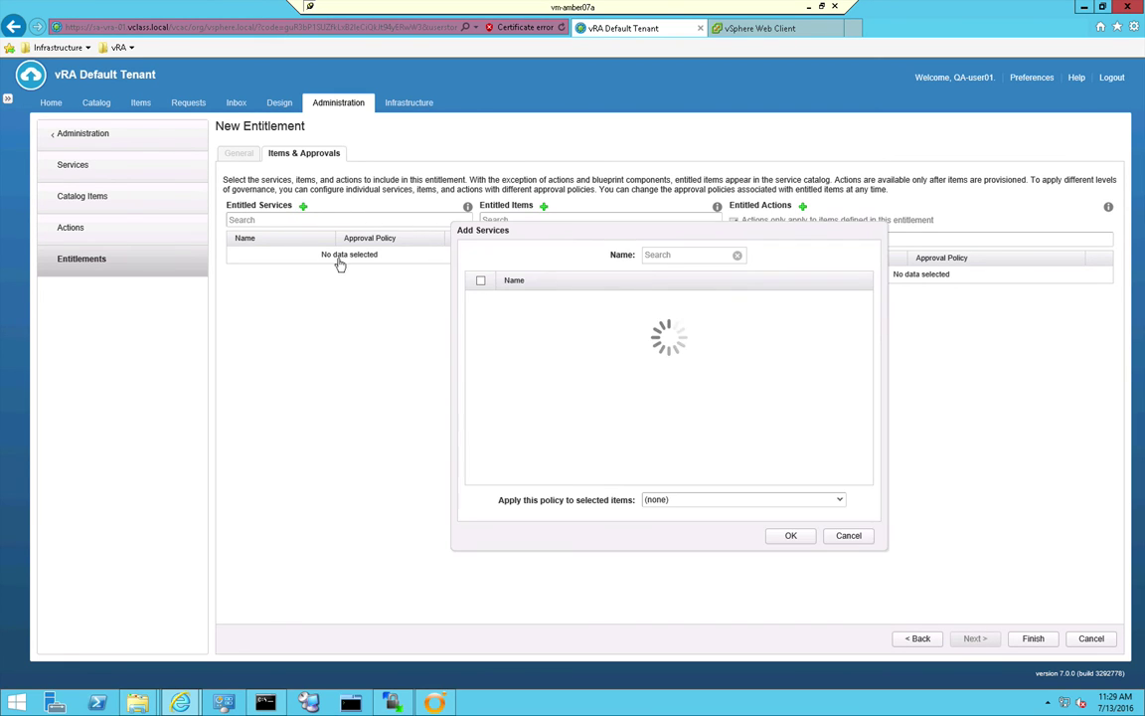
click(480, 321)
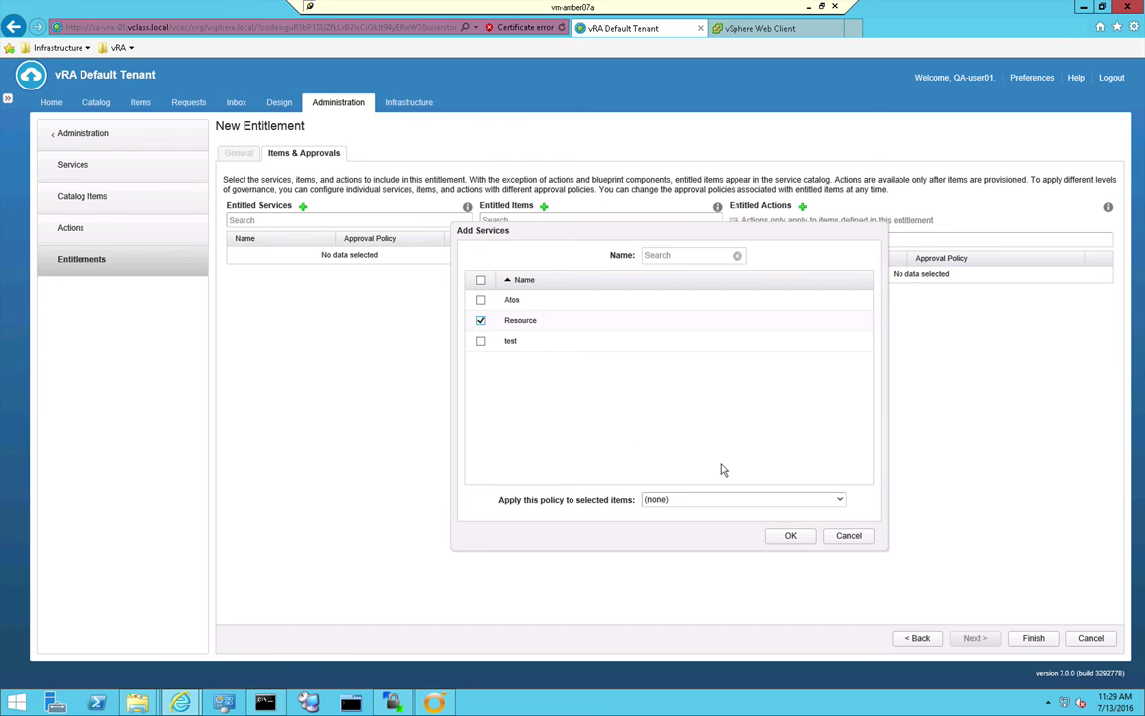
click(782, 535)
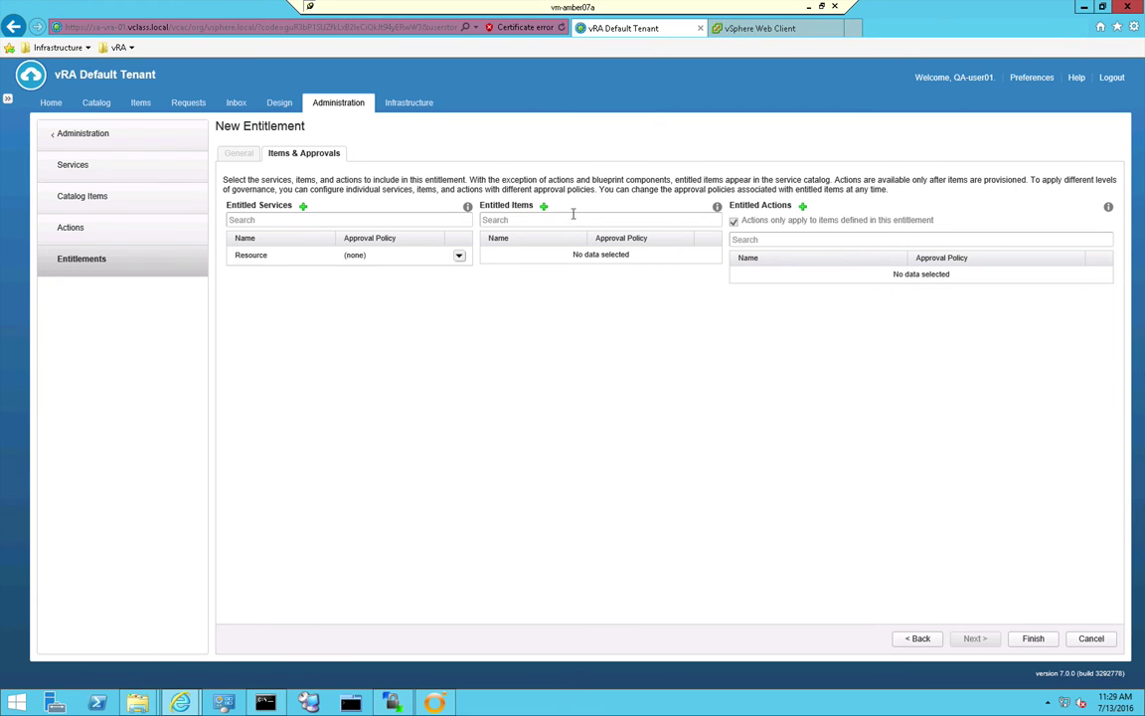
click(573, 214)
click(544, 204)
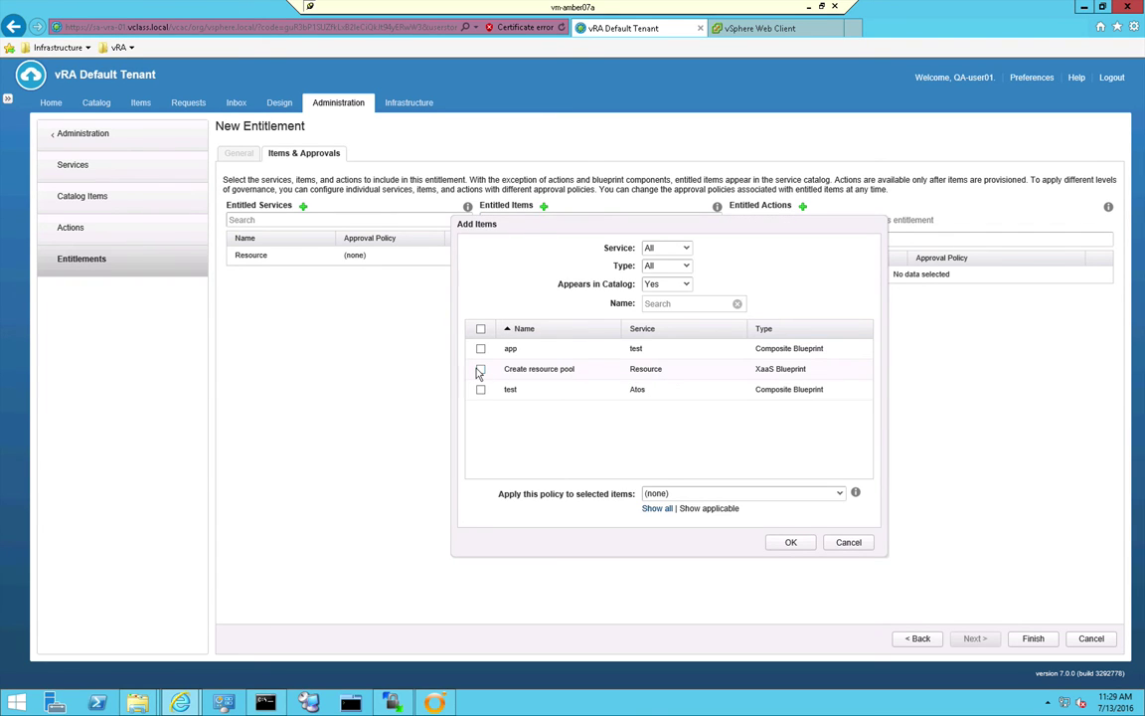
click(787, 543)
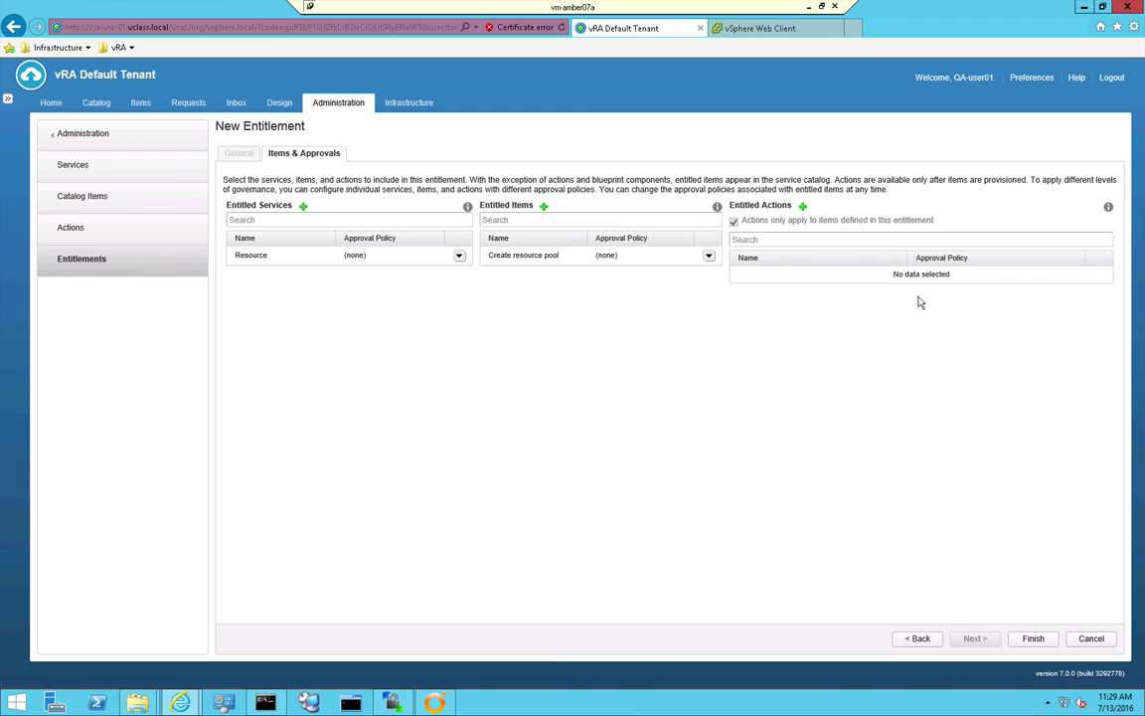
Find actions matching pool, entitle the Rename resource pool action without an approval policy, and finish the RP entitlement
click(803, 207)
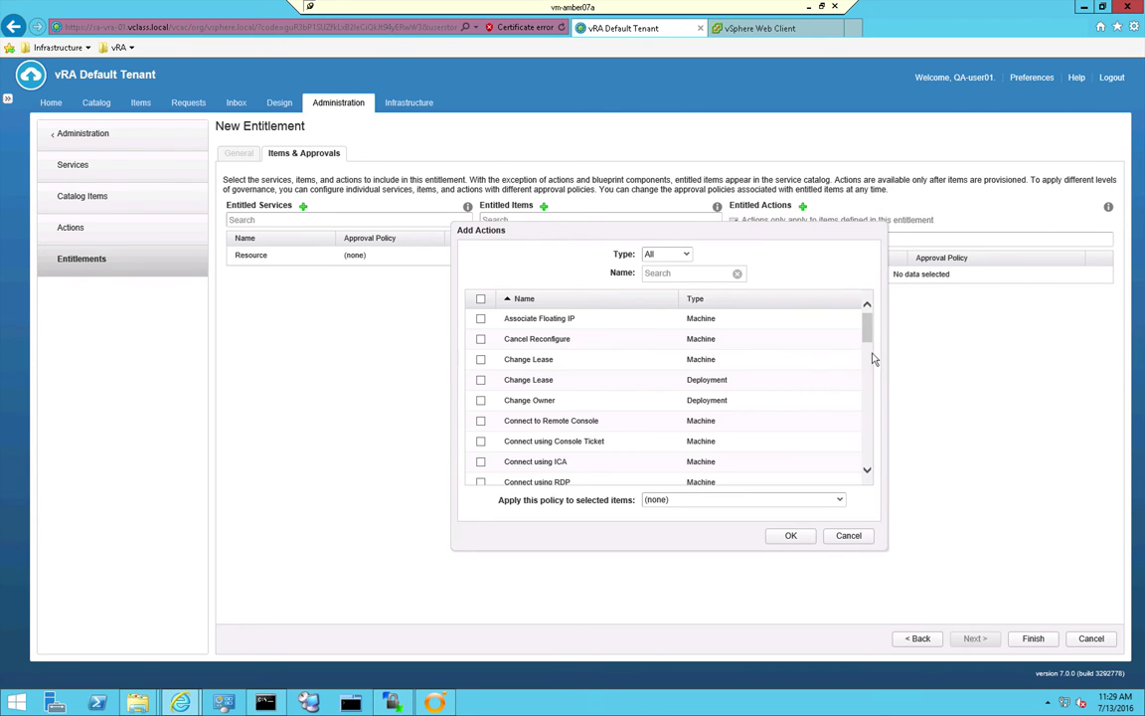
click(657, 271)
text(pool)
click(736, 272)
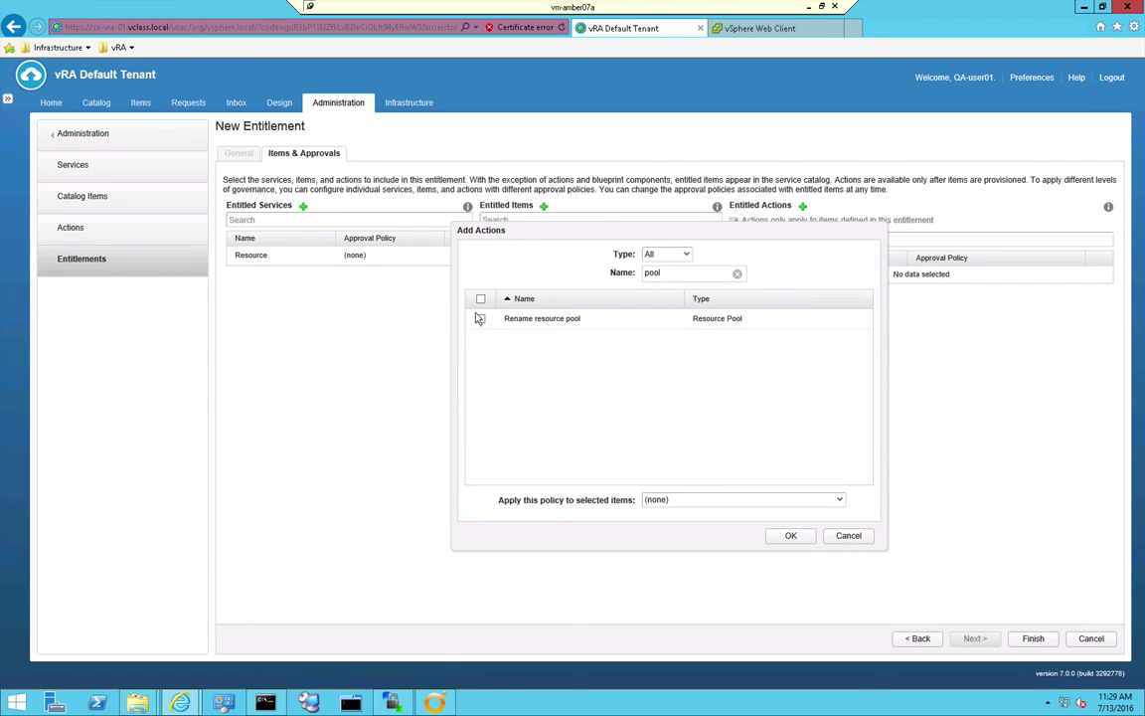
click(481, 319)
click(792, 535)
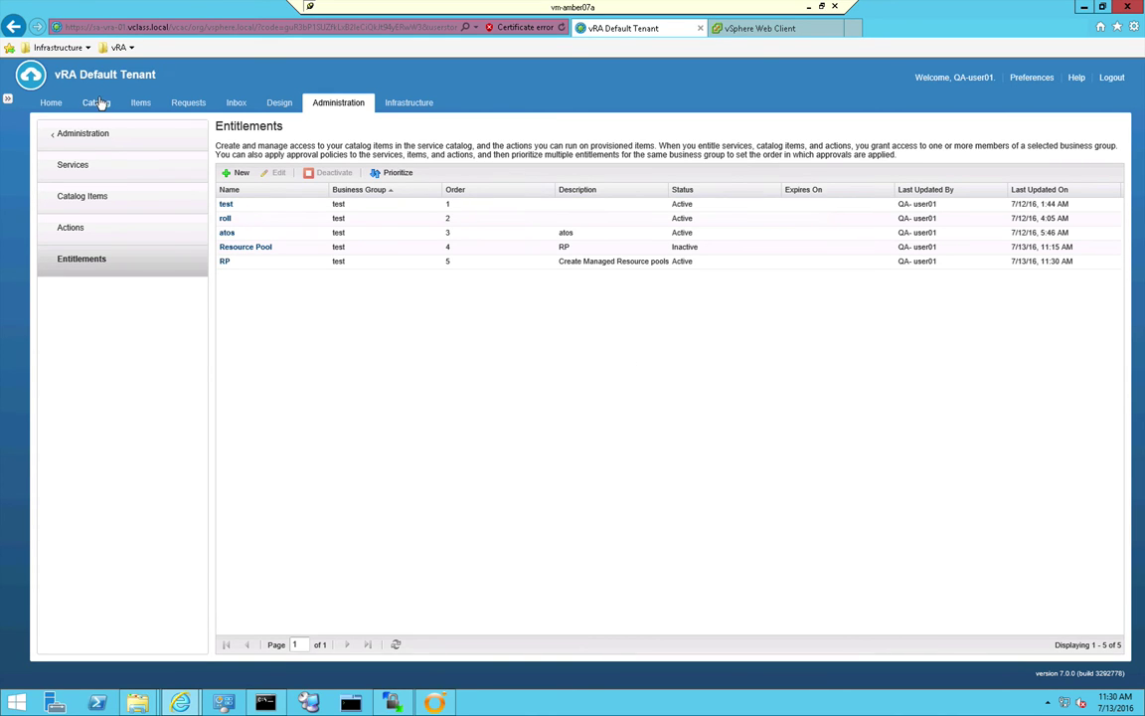
Add the New & Noteworthy portlet to the home page
click(46, 102)
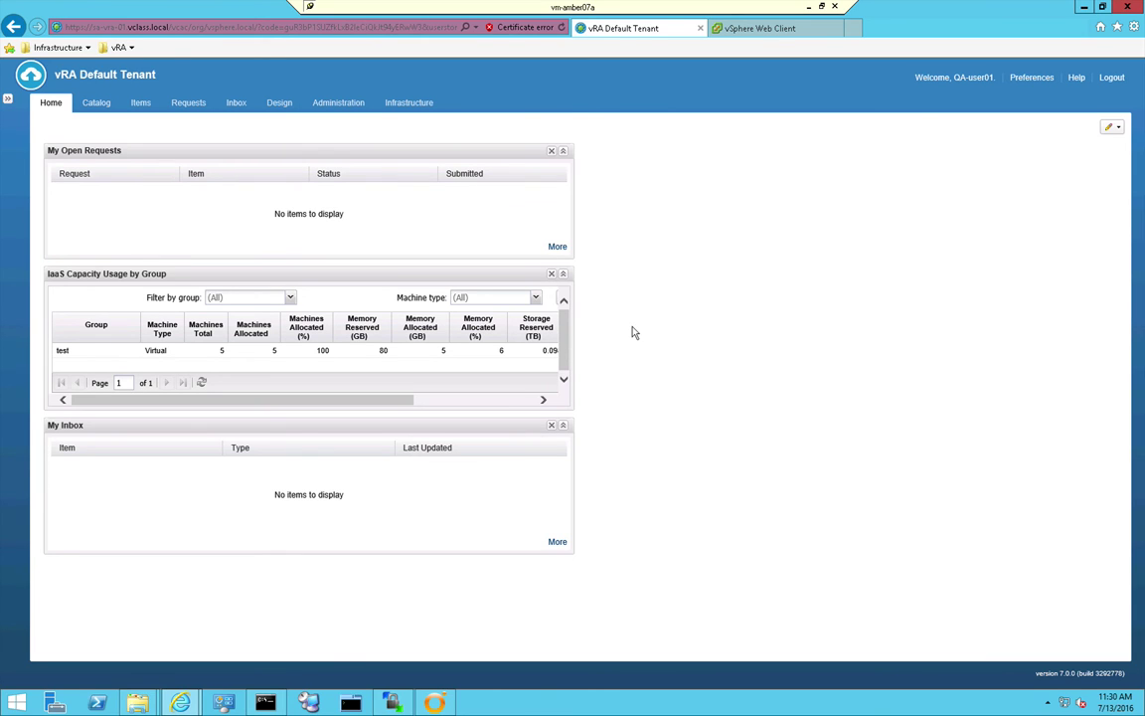
click(1113, 128)
click(1094, 160)
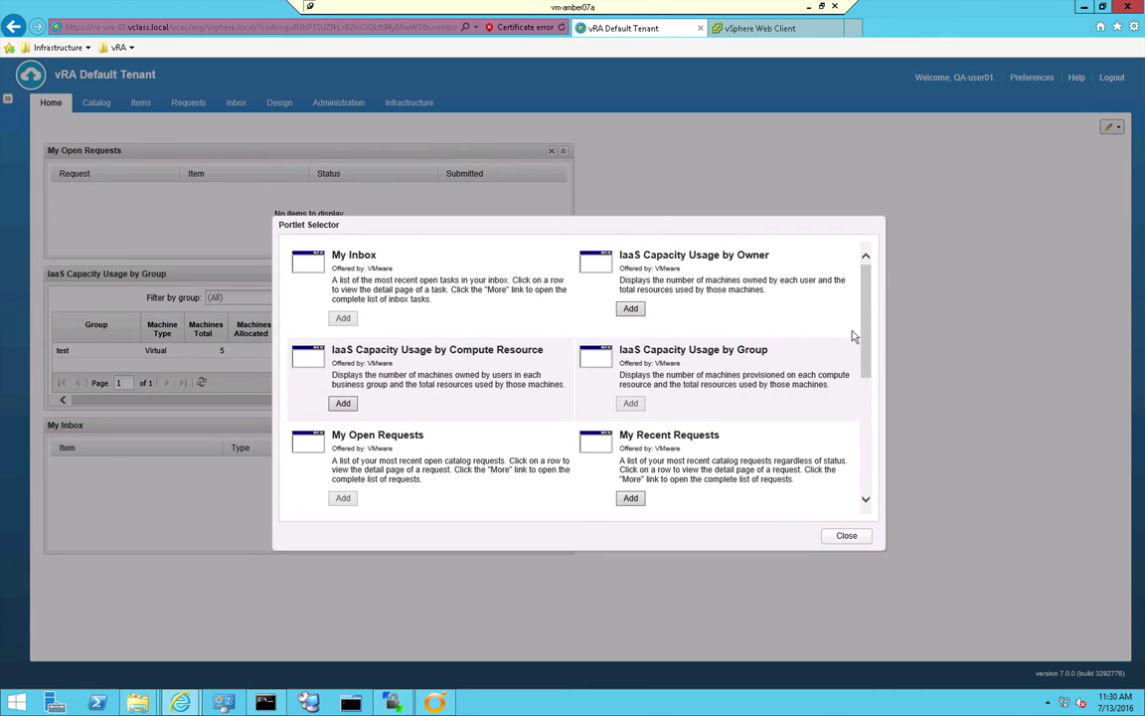
drag(866, 326, 866, 447)
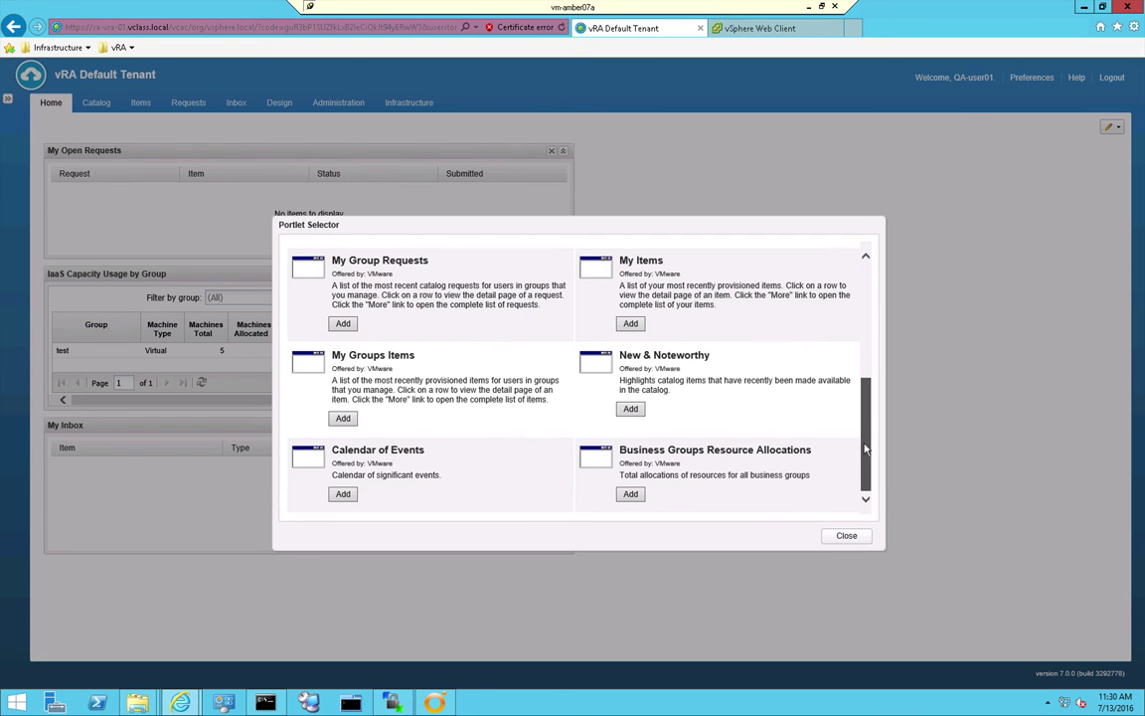
drag(866, 443, 866, 416)
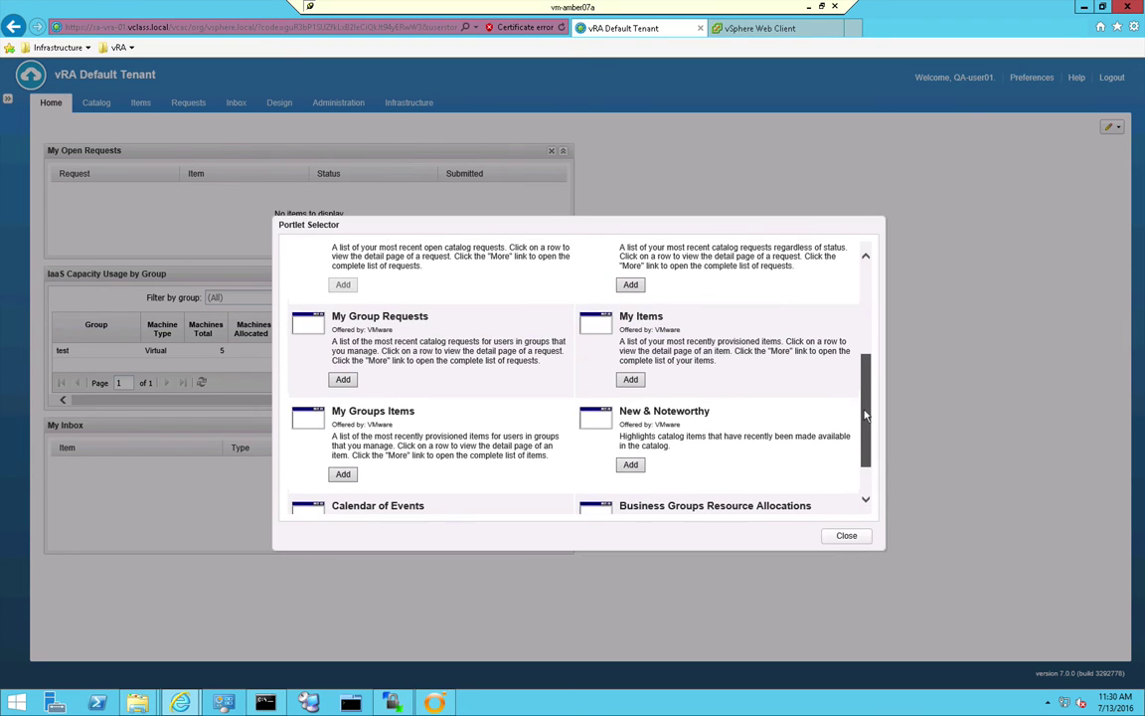
click(631, 468)
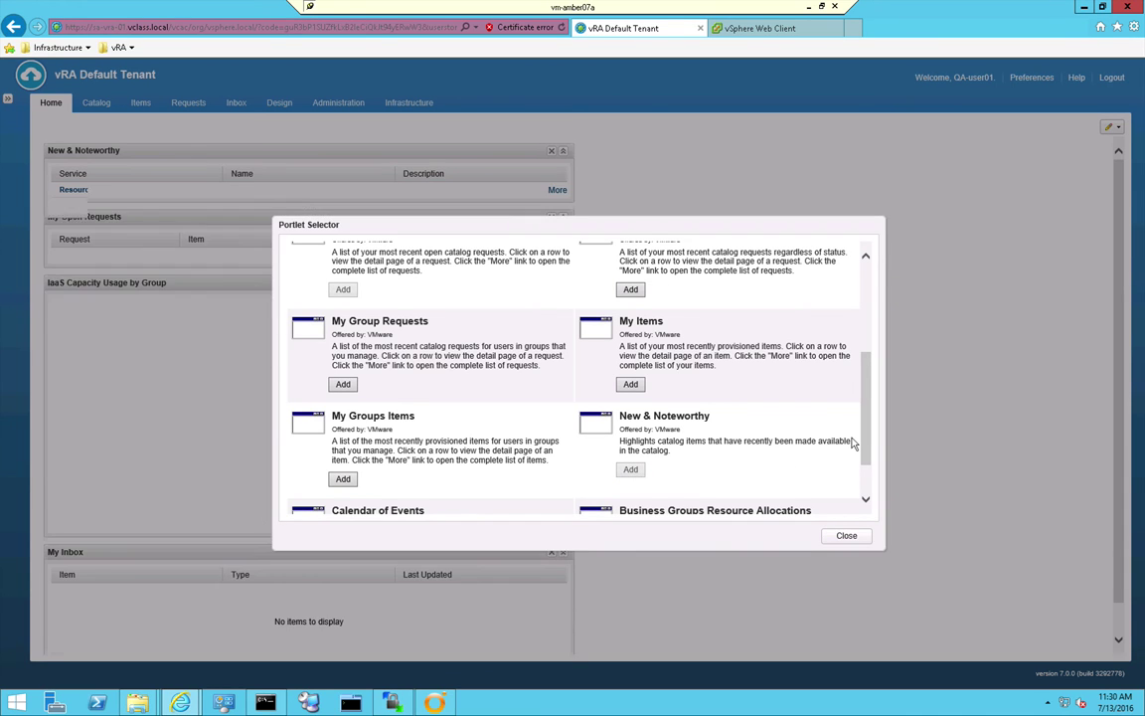
click(847, 536)
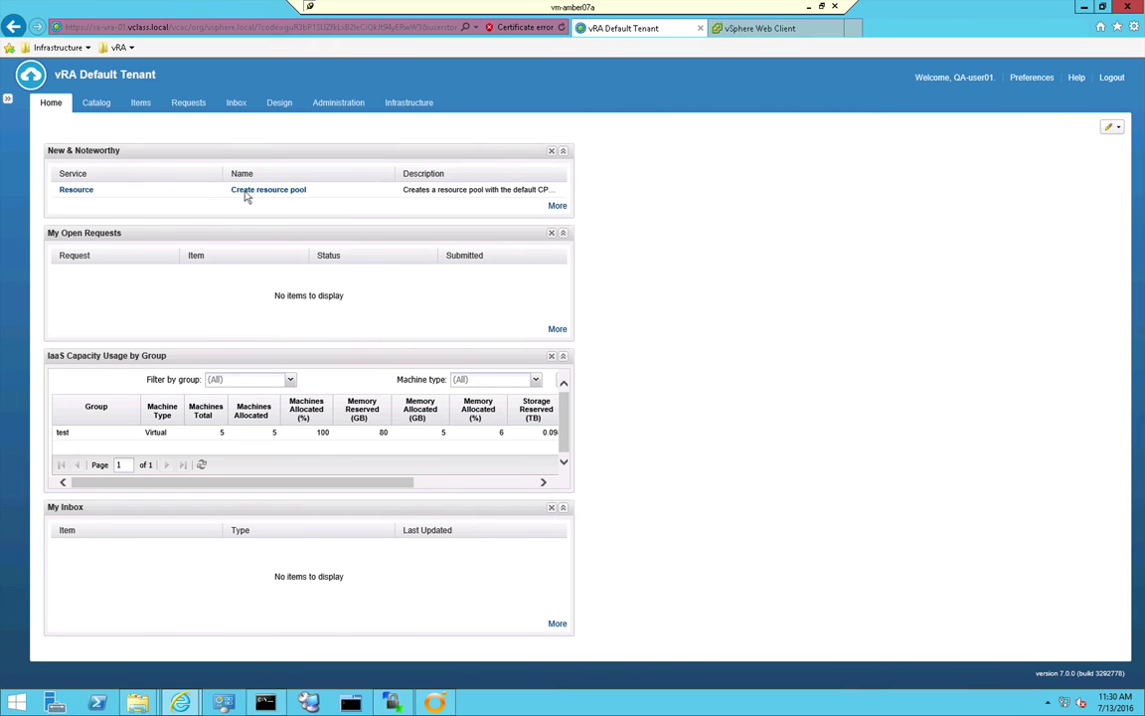
Request Create resource pool from the catalog's Resource service, with the description my second and the reason cool video
click(96, 102)
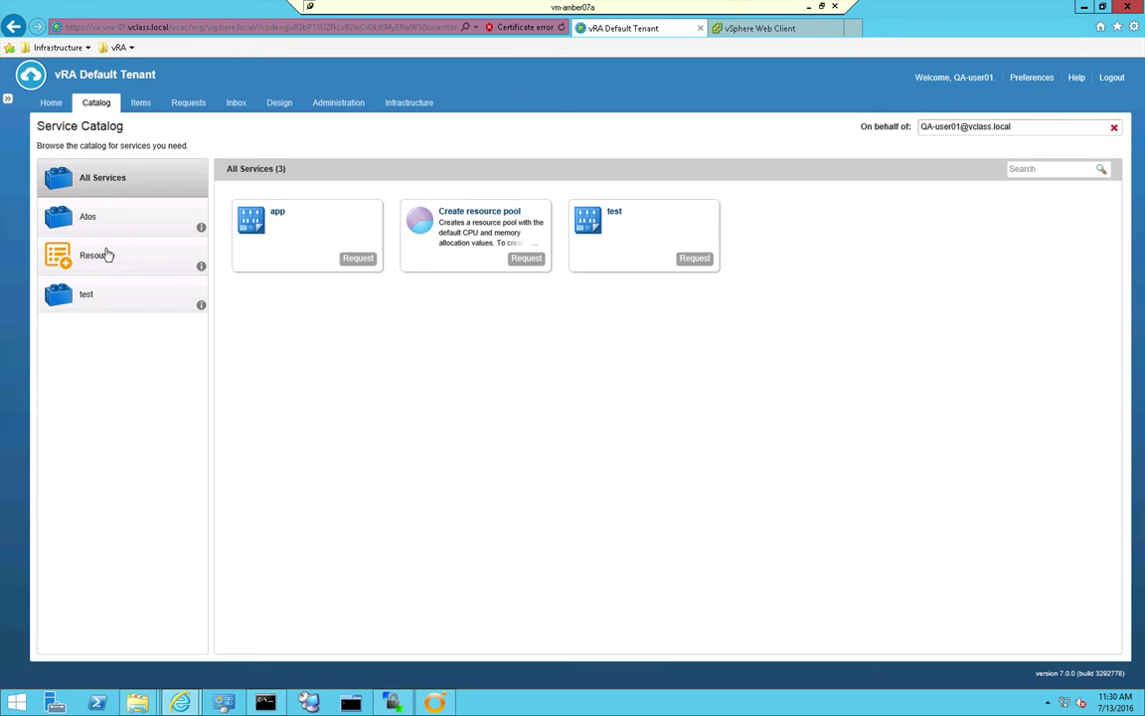
click(97, 256)
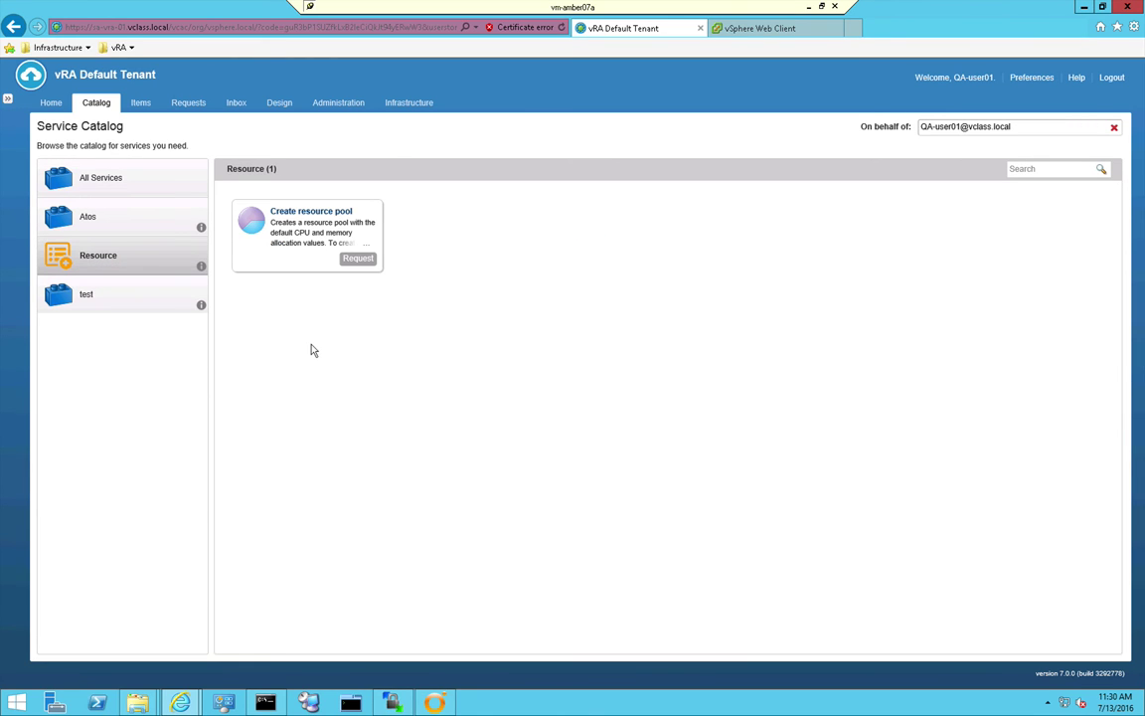
click(358, 258)
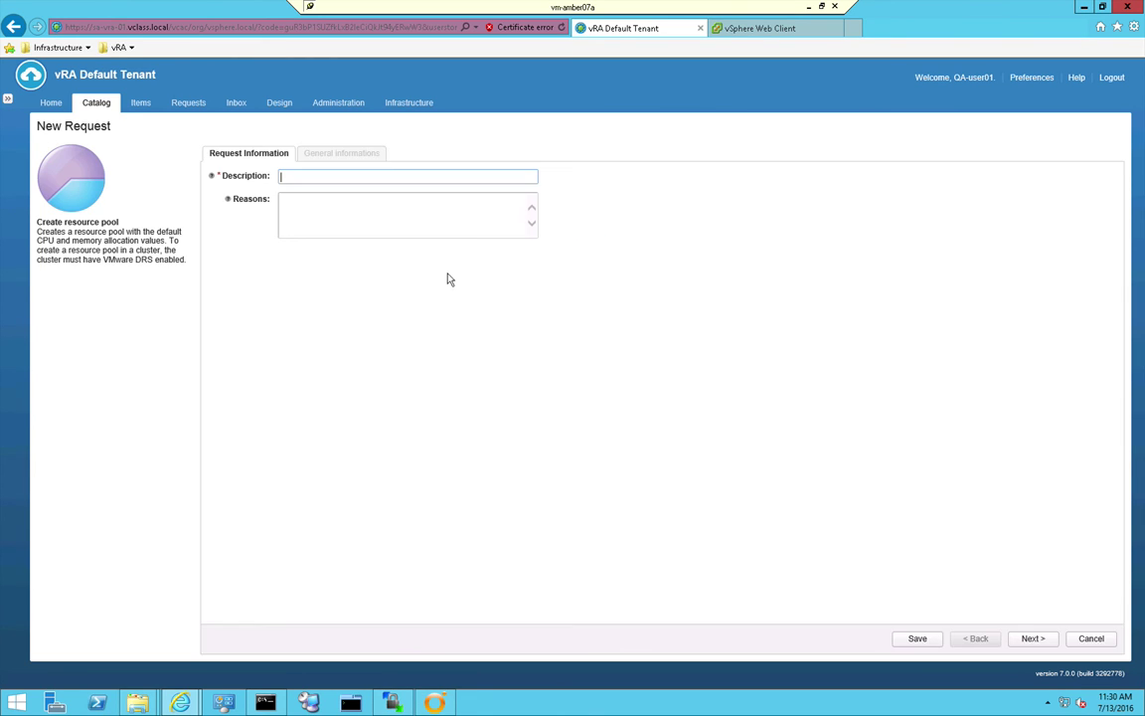
click(423, 211)
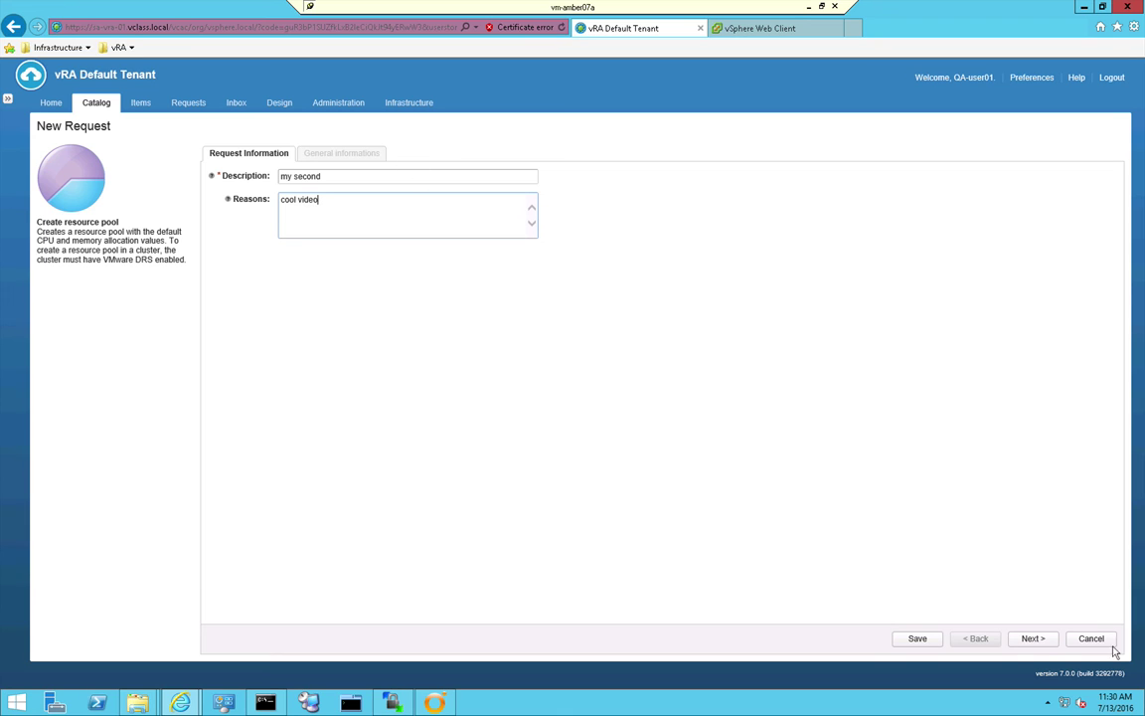
click(1032, 638)
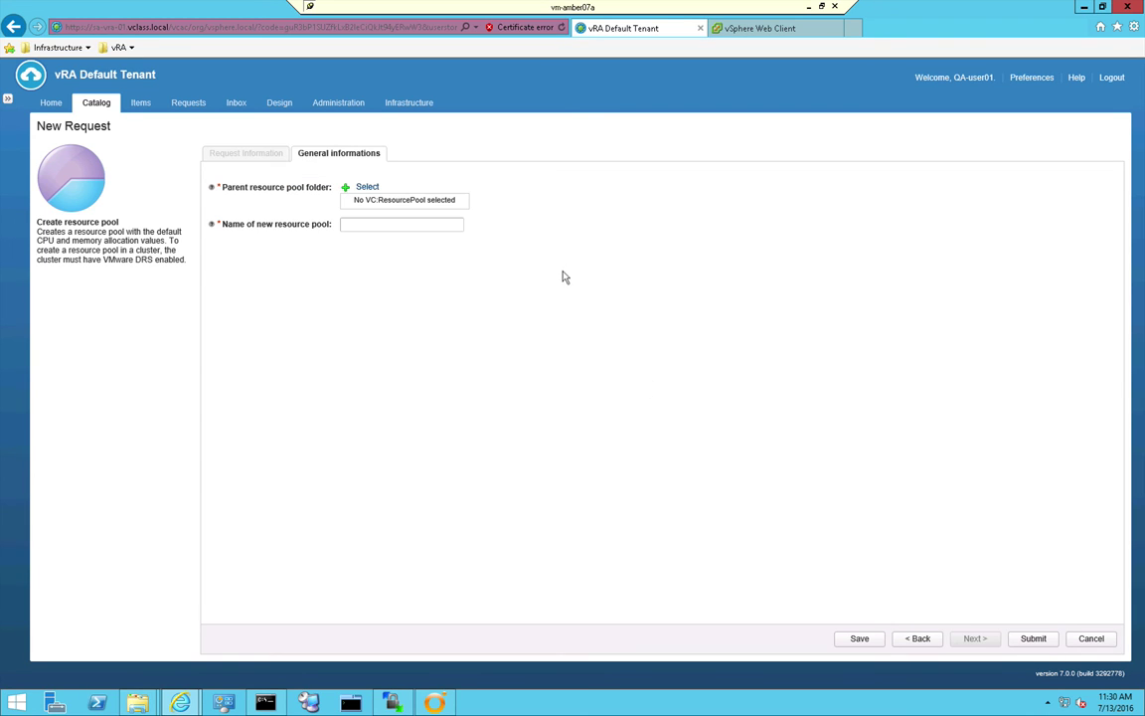
Set the parent resource pool folder to Resources under SA Datacenter's SA Compute-01 cluster
click(360, 187)
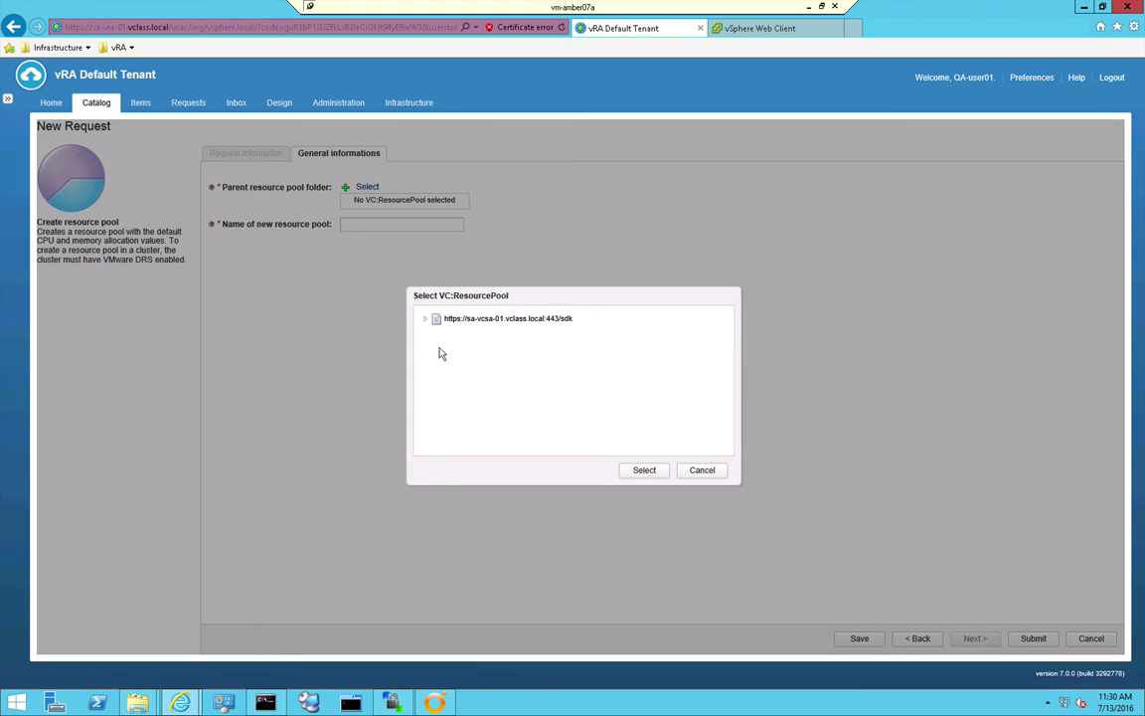
click(426, 318)
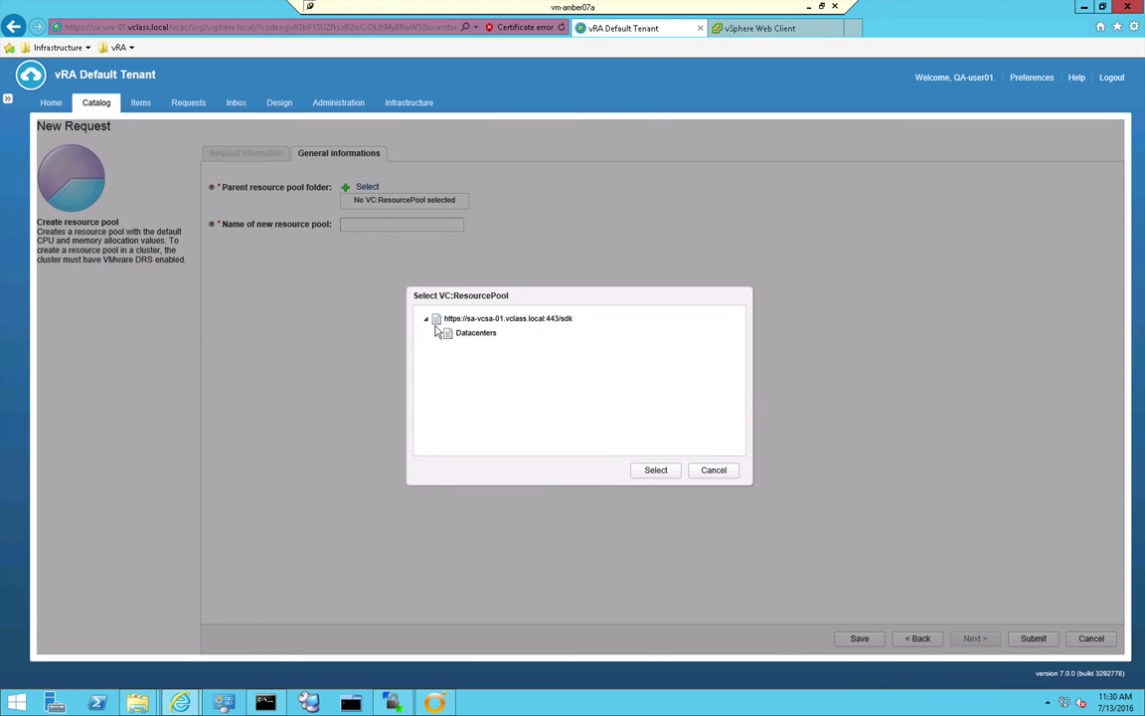
click(436, 333)
click(448, 347)
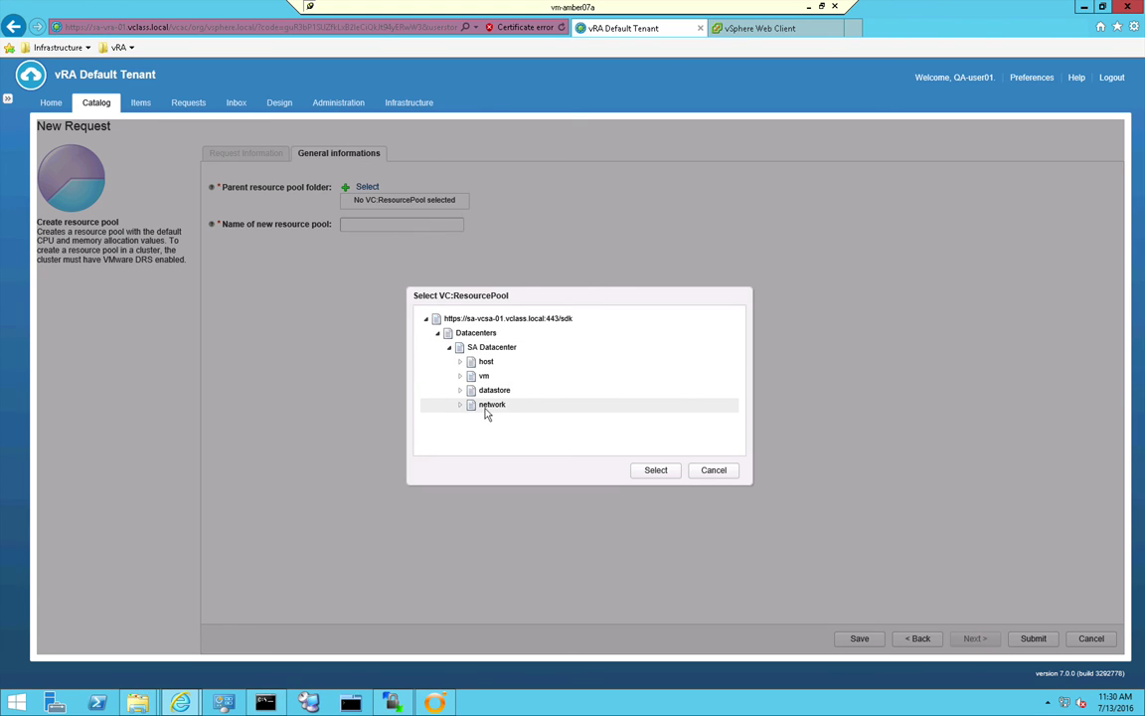
click(459, 362)
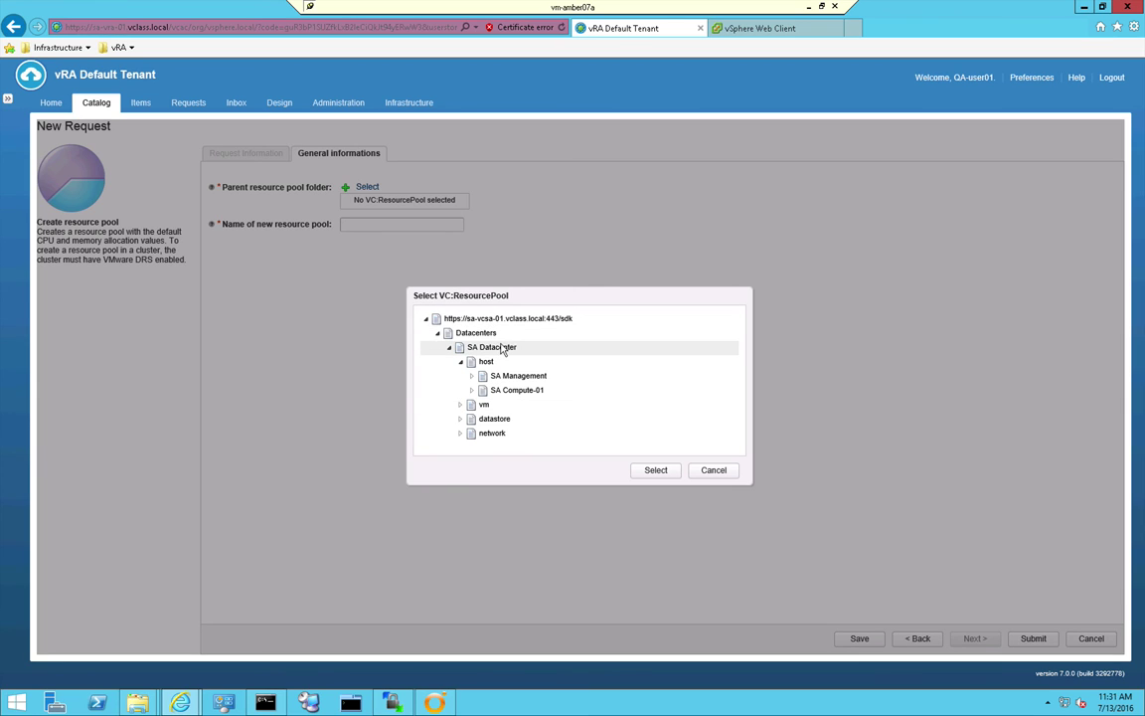
click(472, 391)
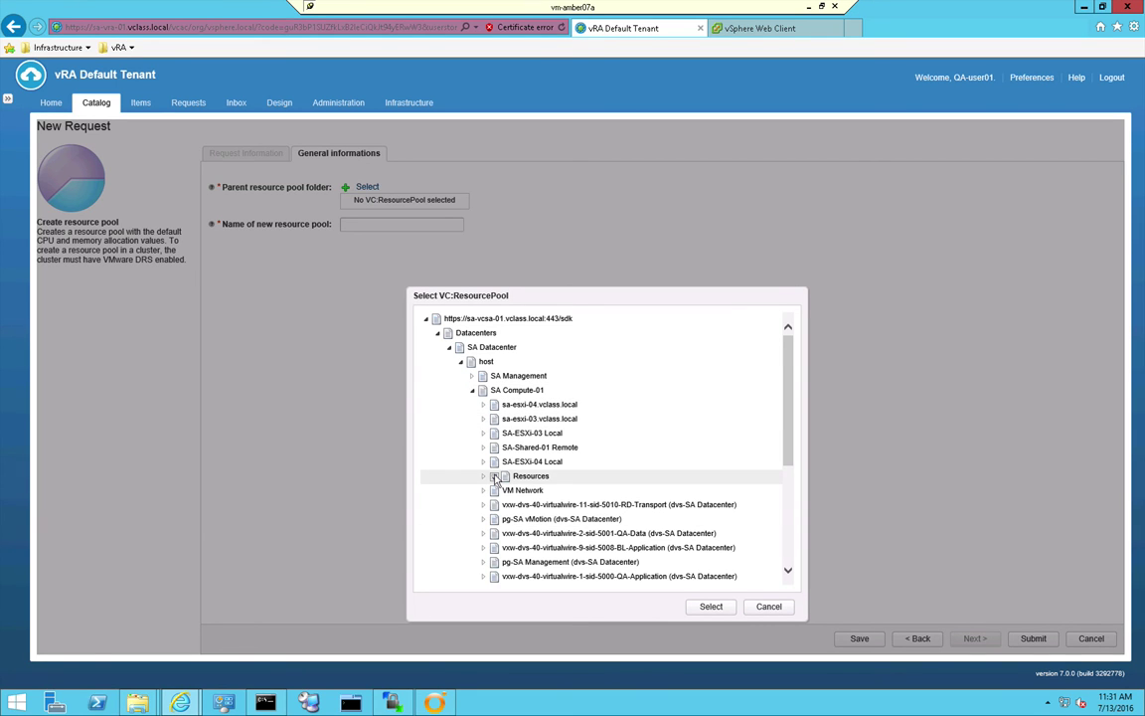
click(495, 477)
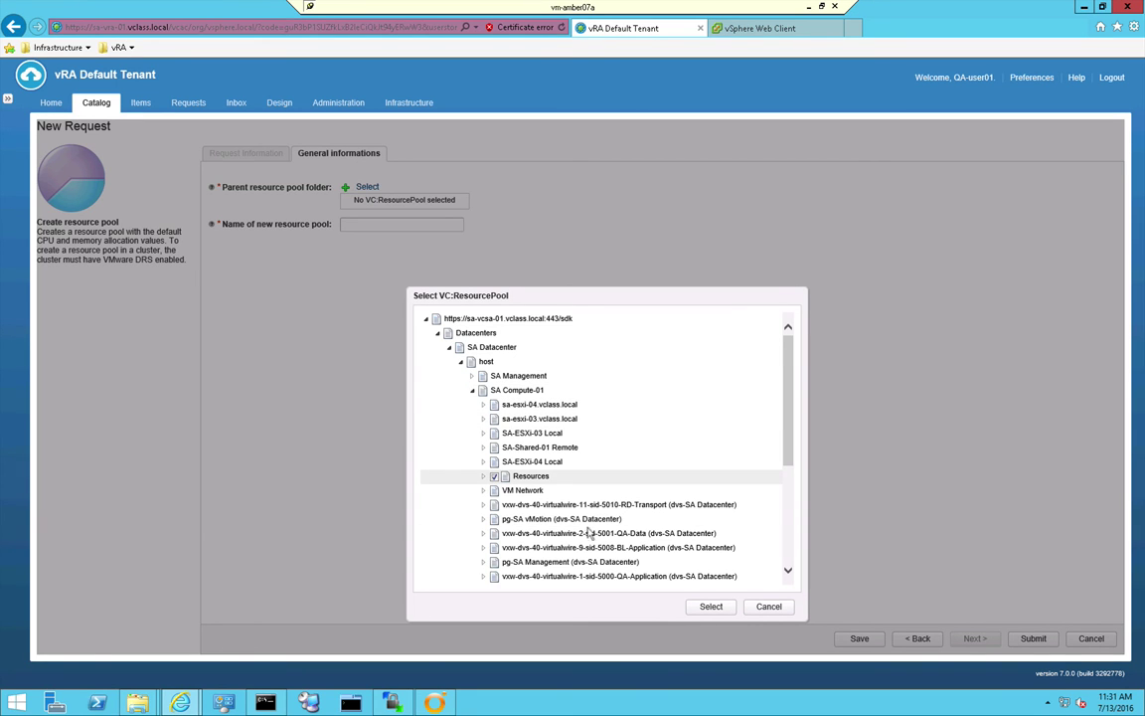
click(711, 607)
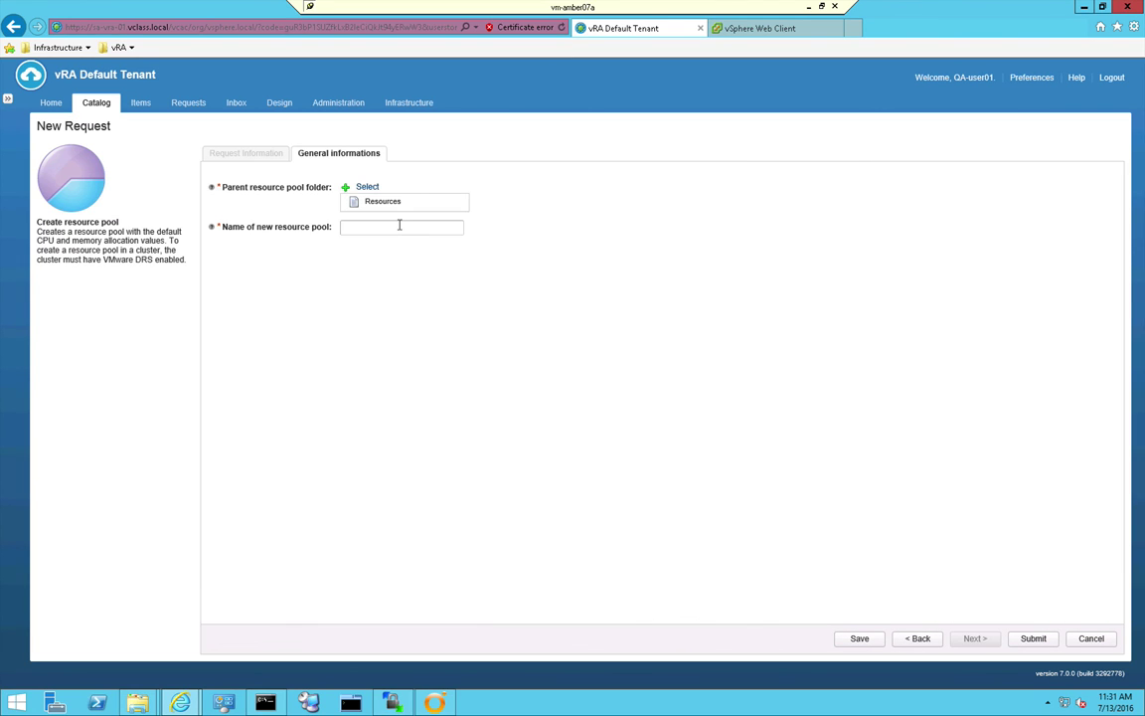
Name the new resource pool cooooll respoll, submit the request and return to the catalog
click(400, 227)
click(1033, 638)
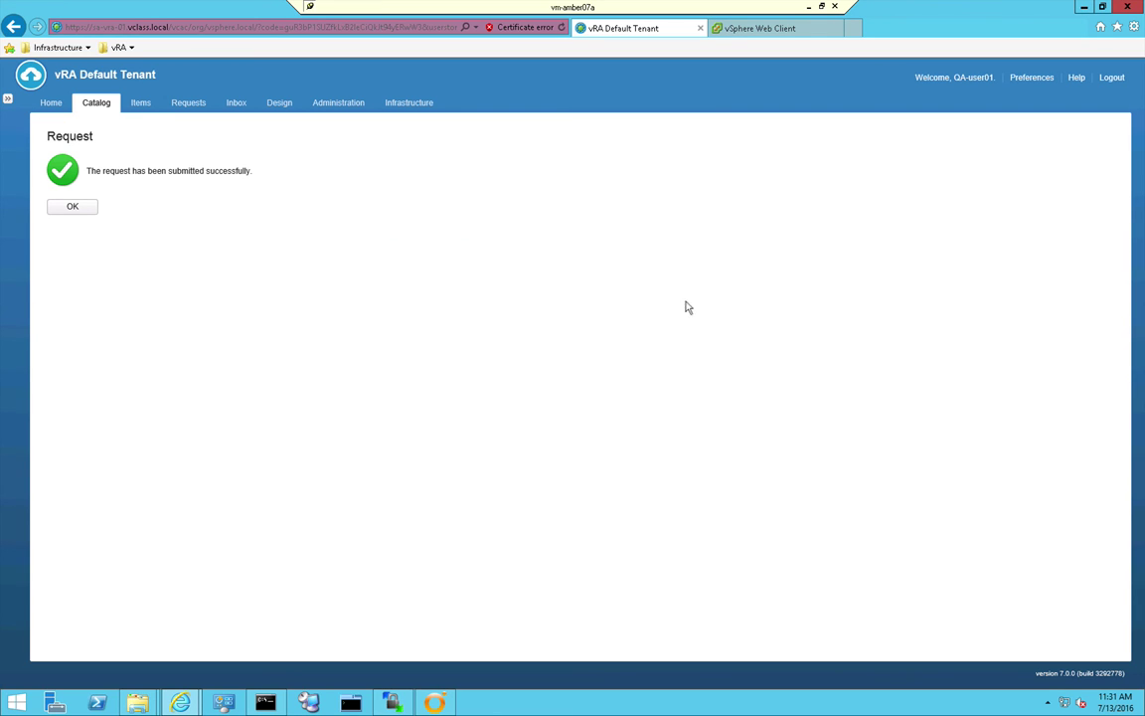
key(Return)
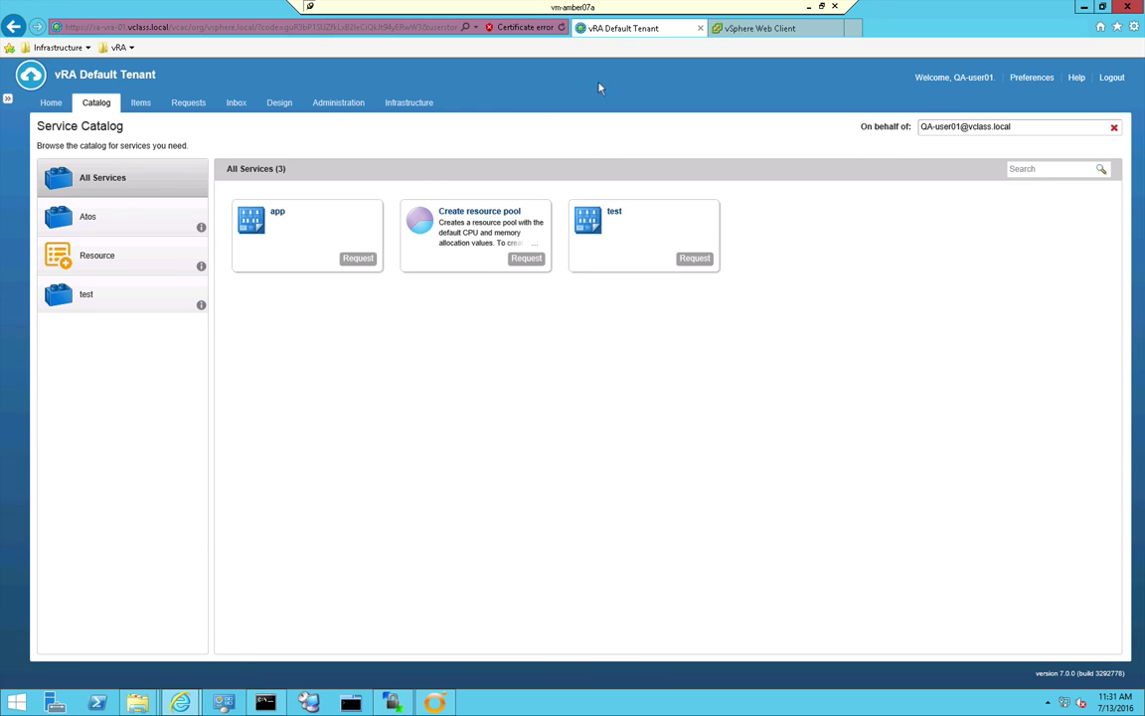
Switch to the vSphere Web Client, refresh it and check the Create resource pool task for SA Compute-01
click(750, 30)
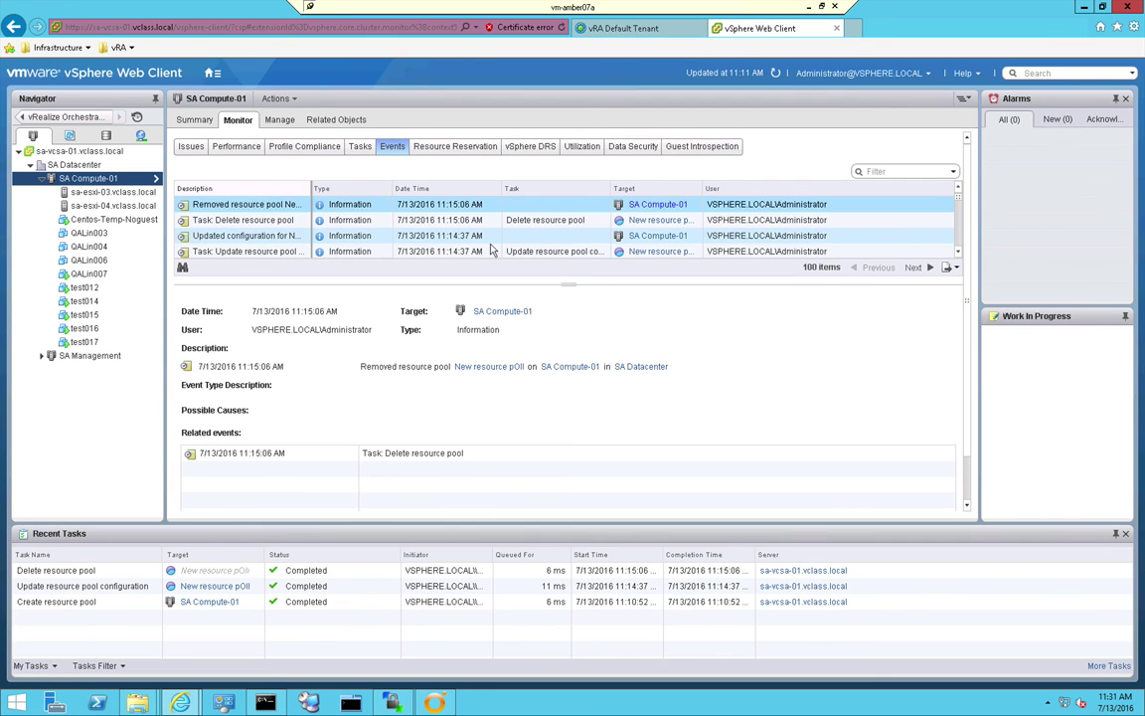
click(776, 74)
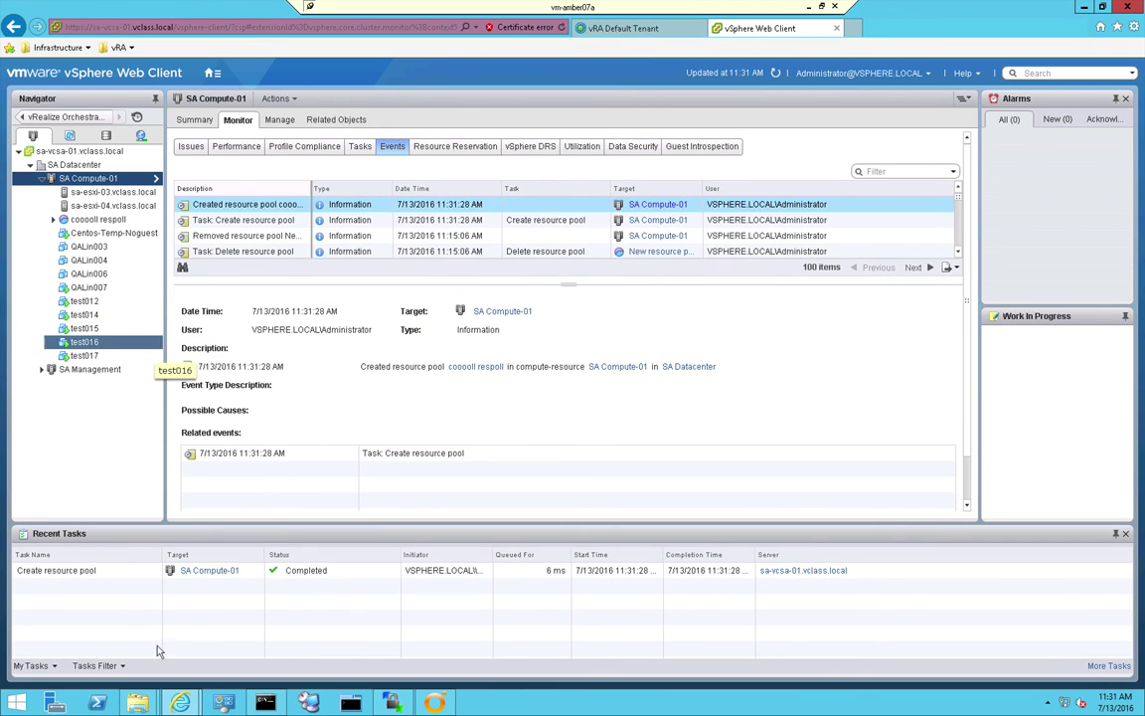
click(97, 574)
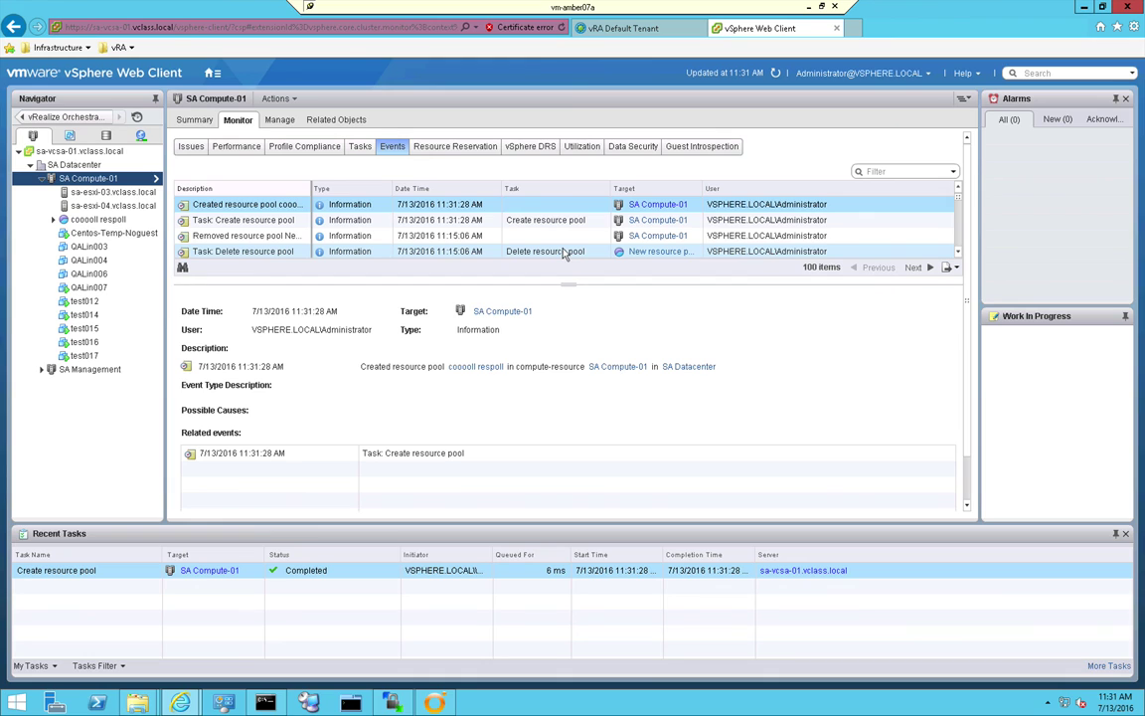
Switch back to vRealize Automation and list the provisioned resource pools among the vCenter Server items
click(623, 28)
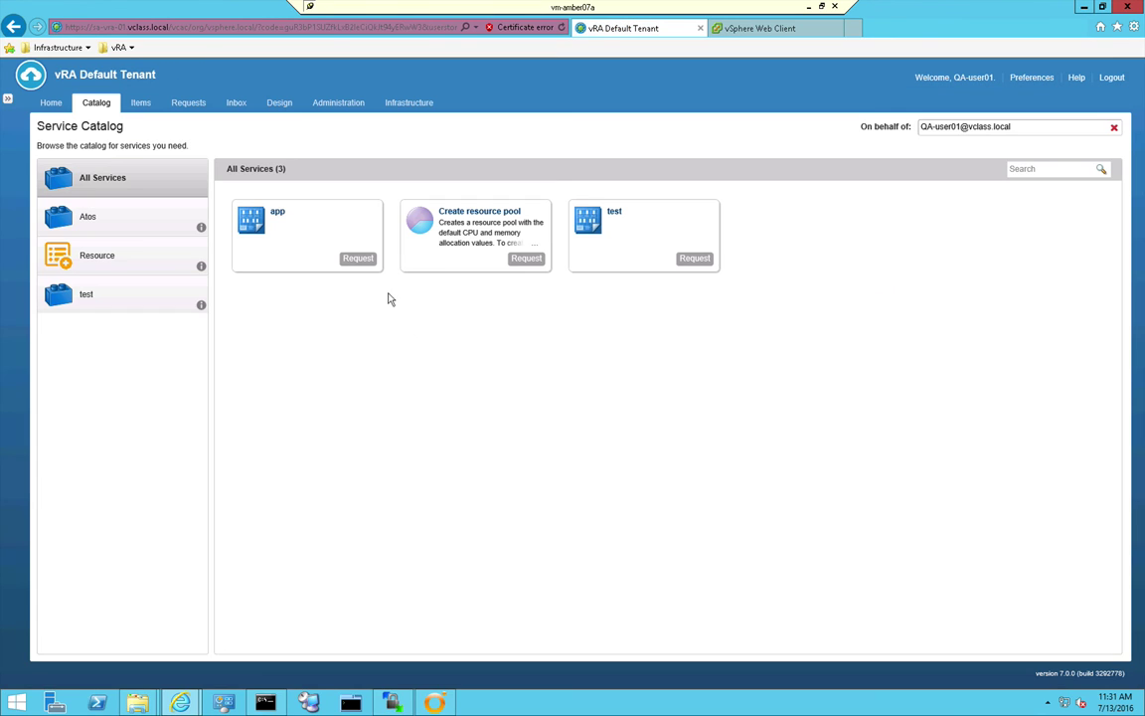
click(141, 103)
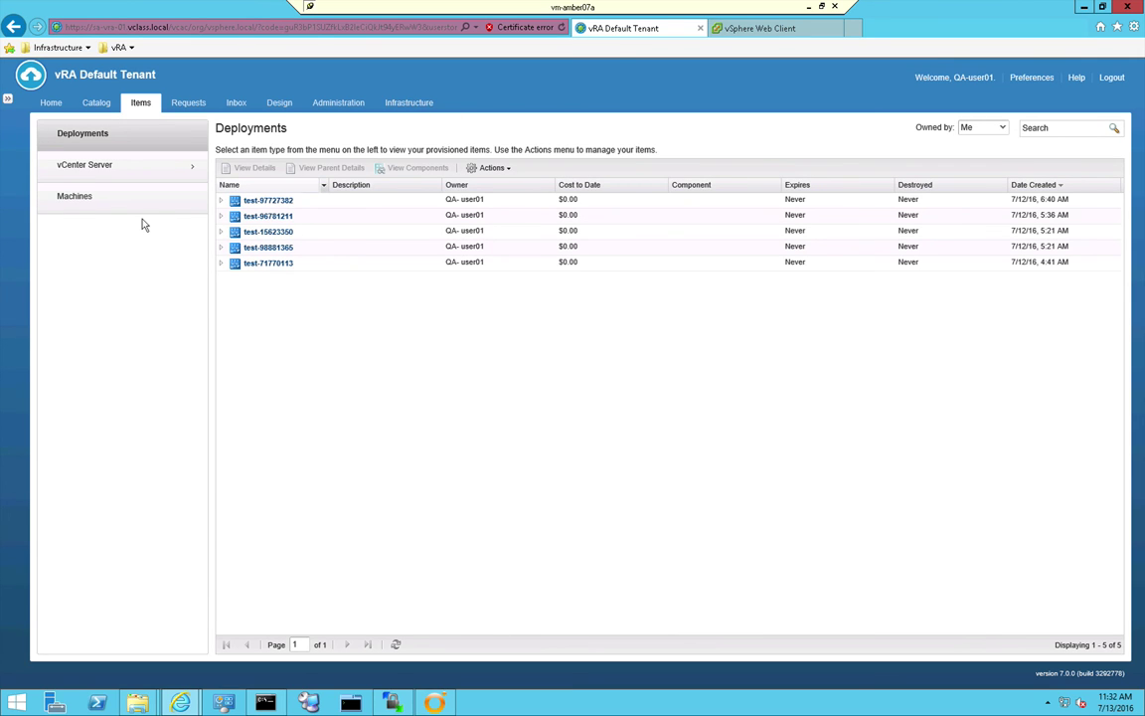
click(120, 167)
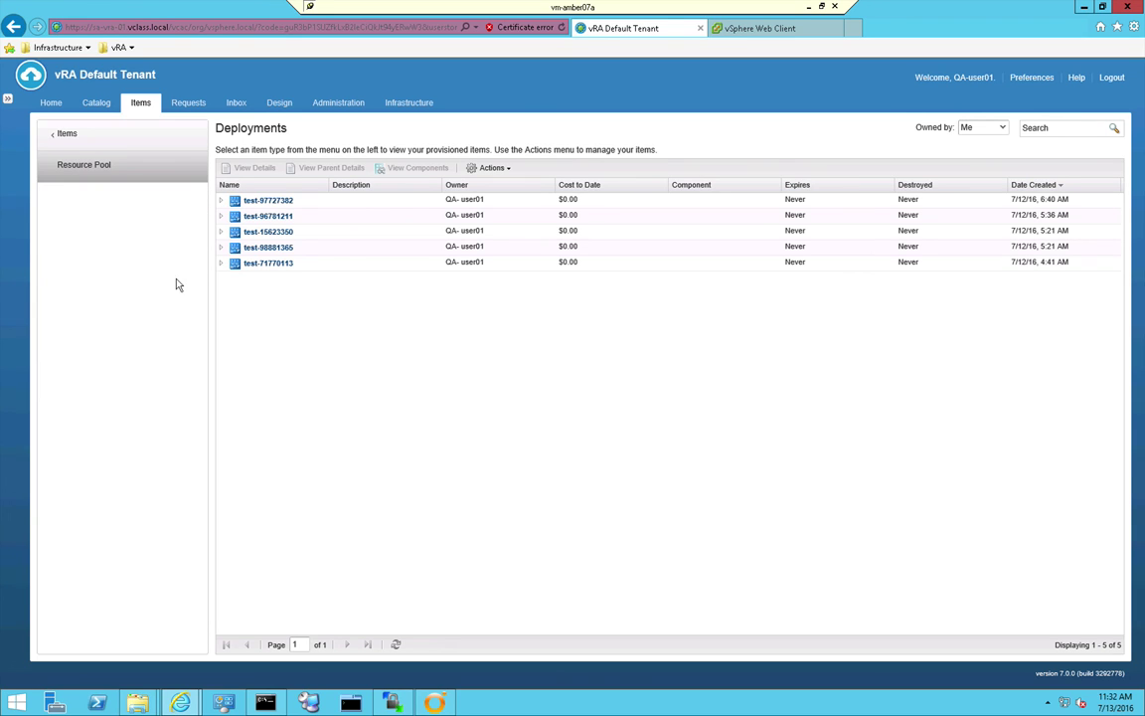
click(96, 167)
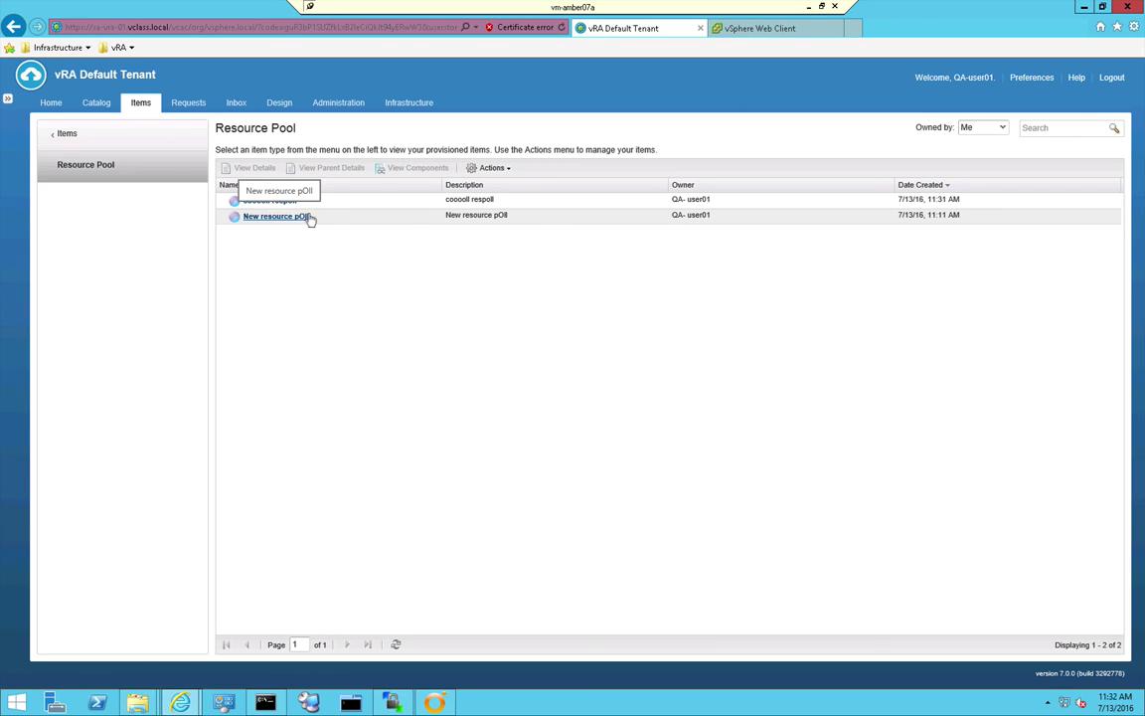
Start a Rename resource pool request for cooooll respoll with the description resname and the reason ewerwew
click(391, 221)
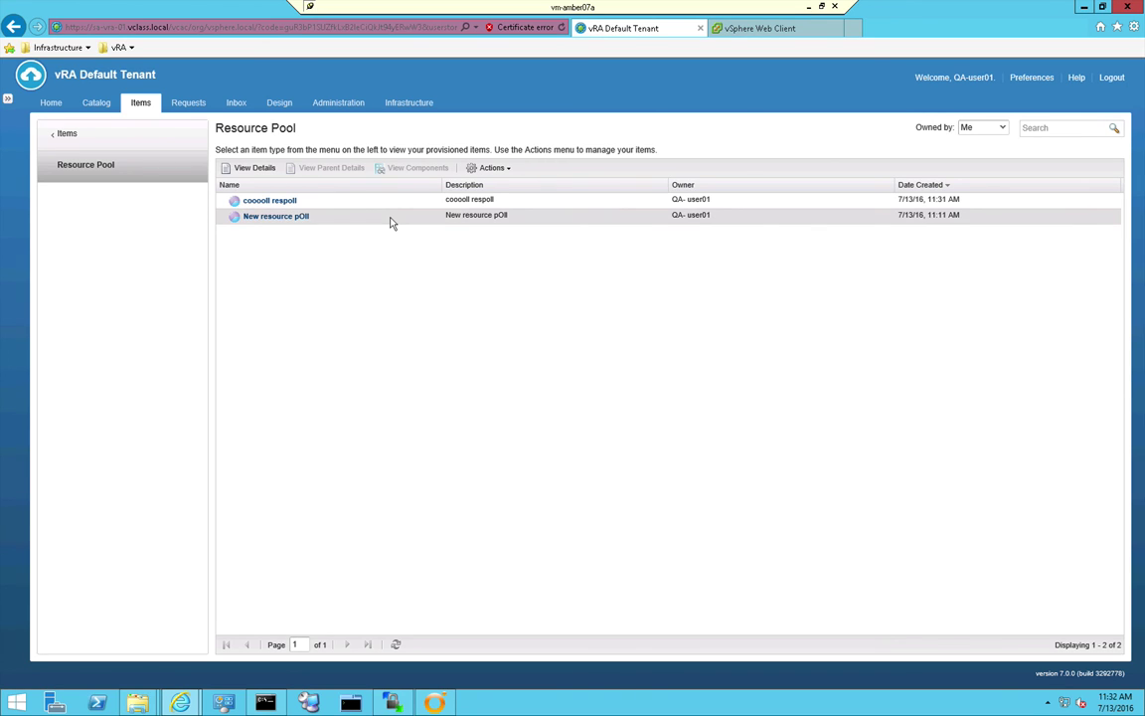
click(502, 170)
click(360, 201)
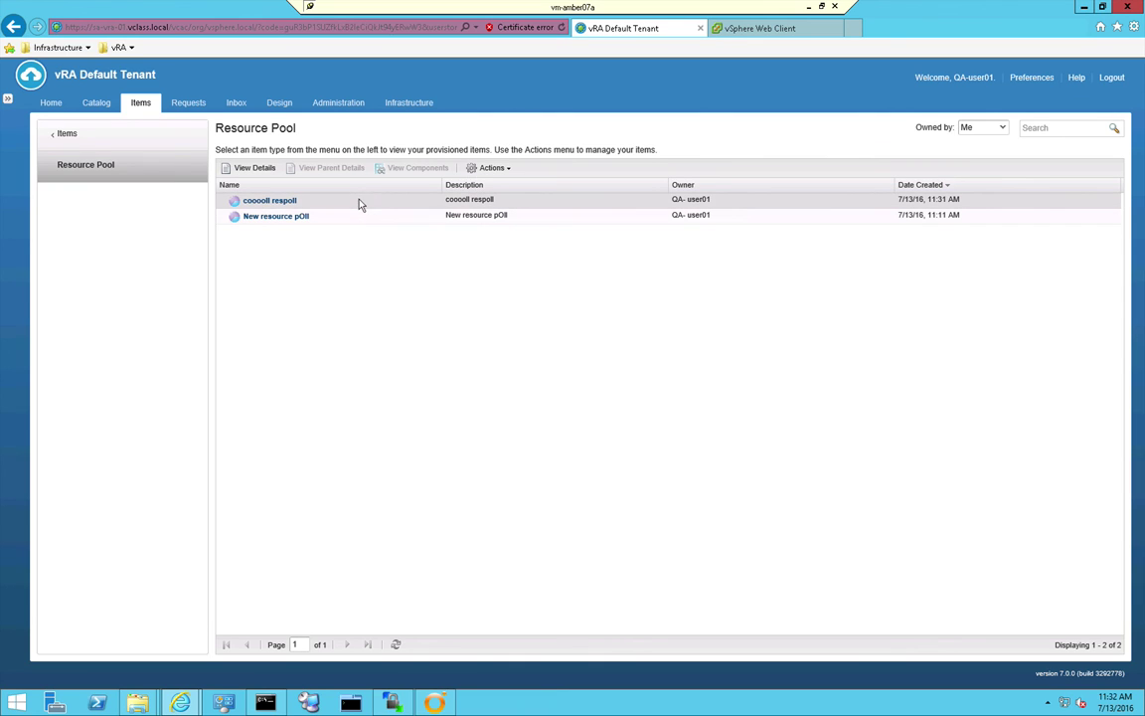
click(476, 169)
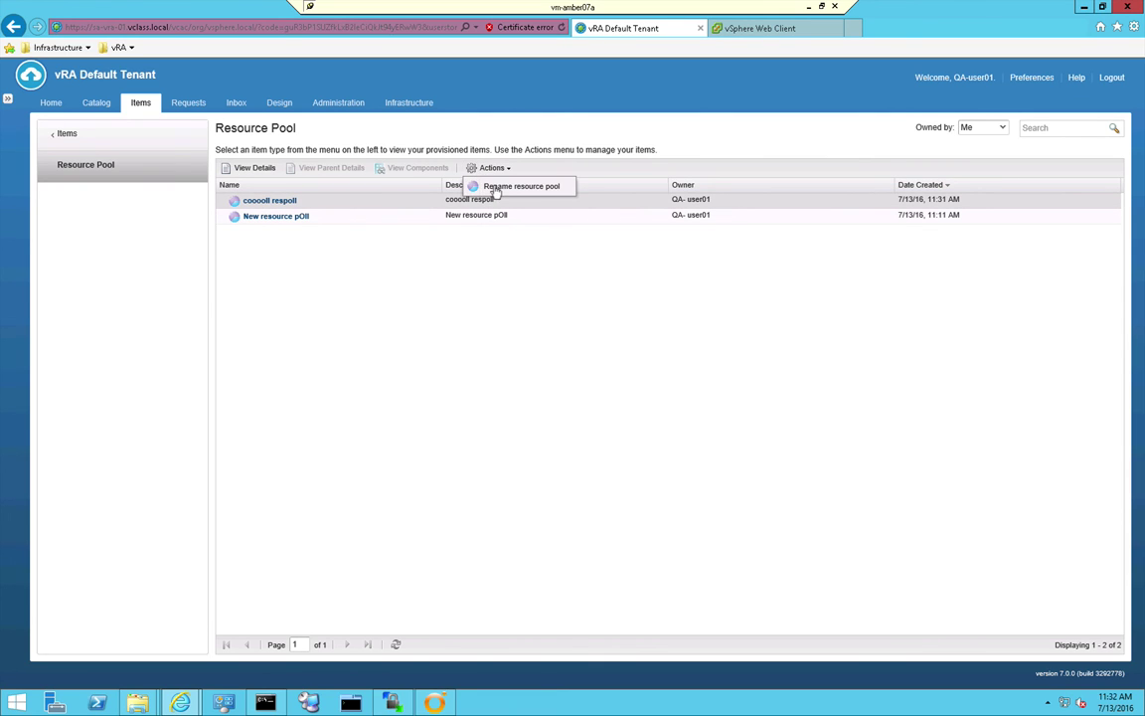
click(502, 188)
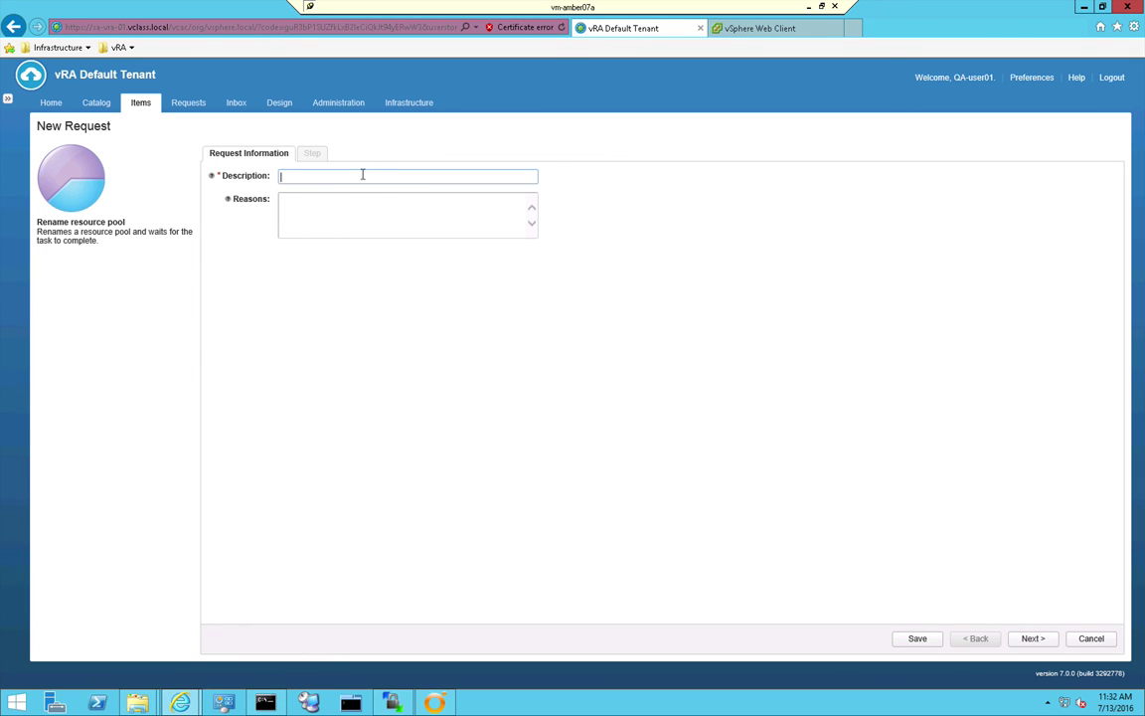
text(resname)
click(350, 208)
text(ewerwew)
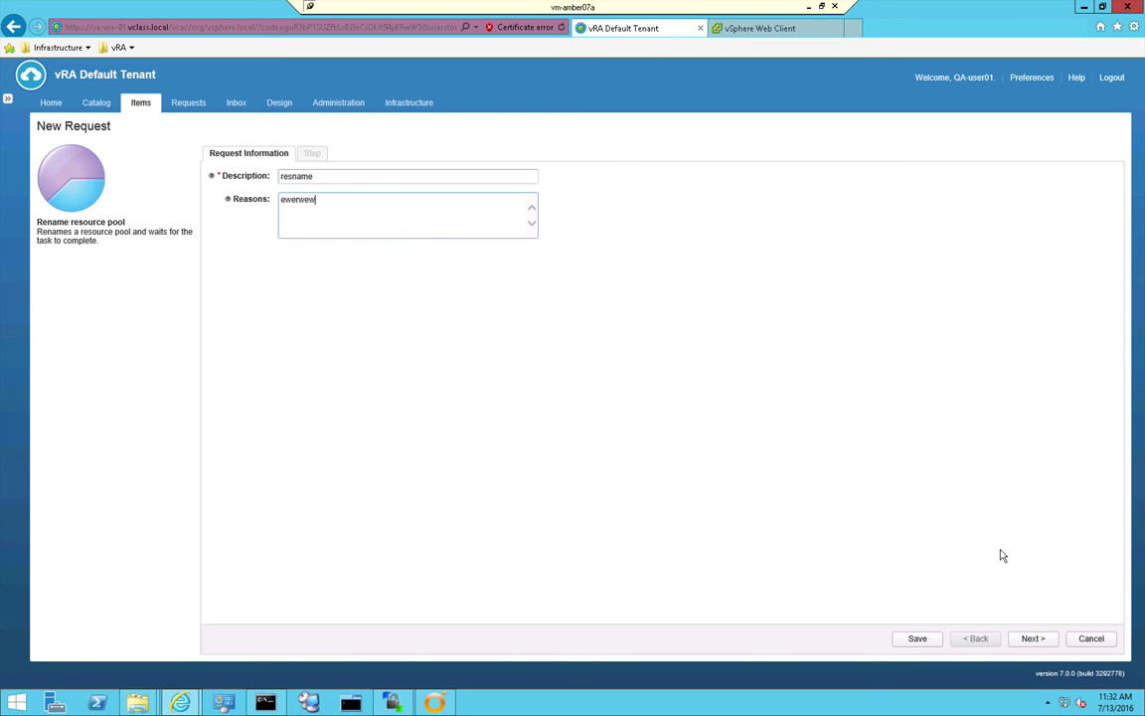
click(1034, 638)
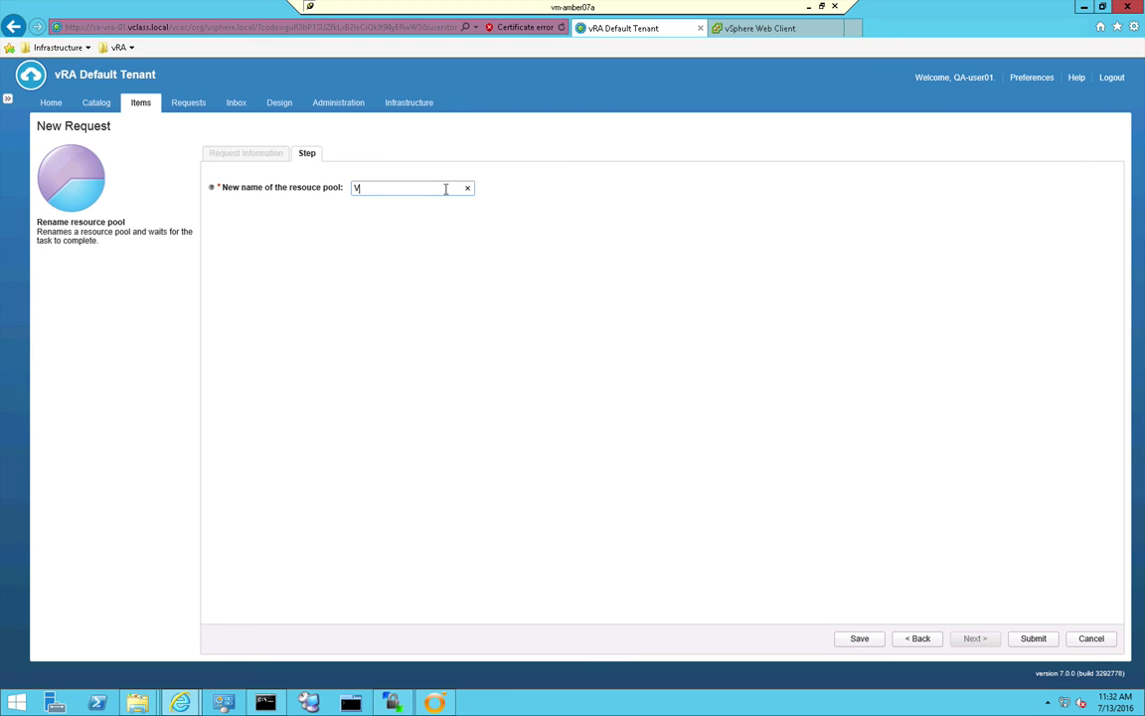
Set the resource pool's new name to Video suceeded and submit the rename request
text(Video suceeded)
click(1029, 639)
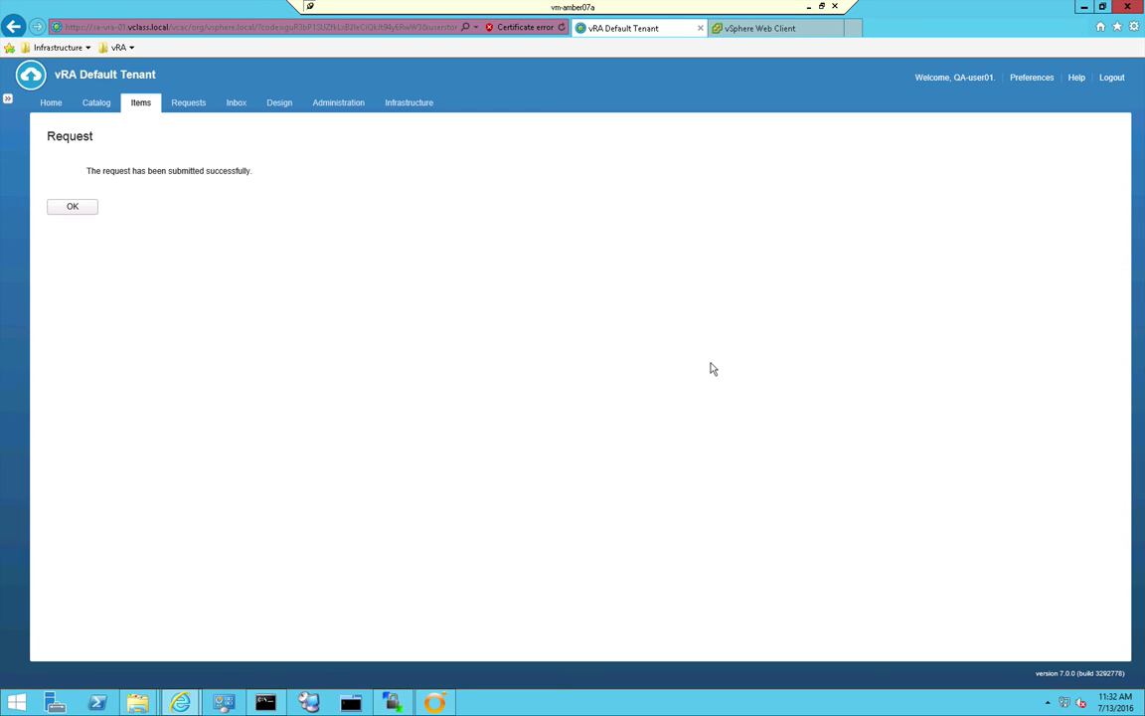
click(65, 206)
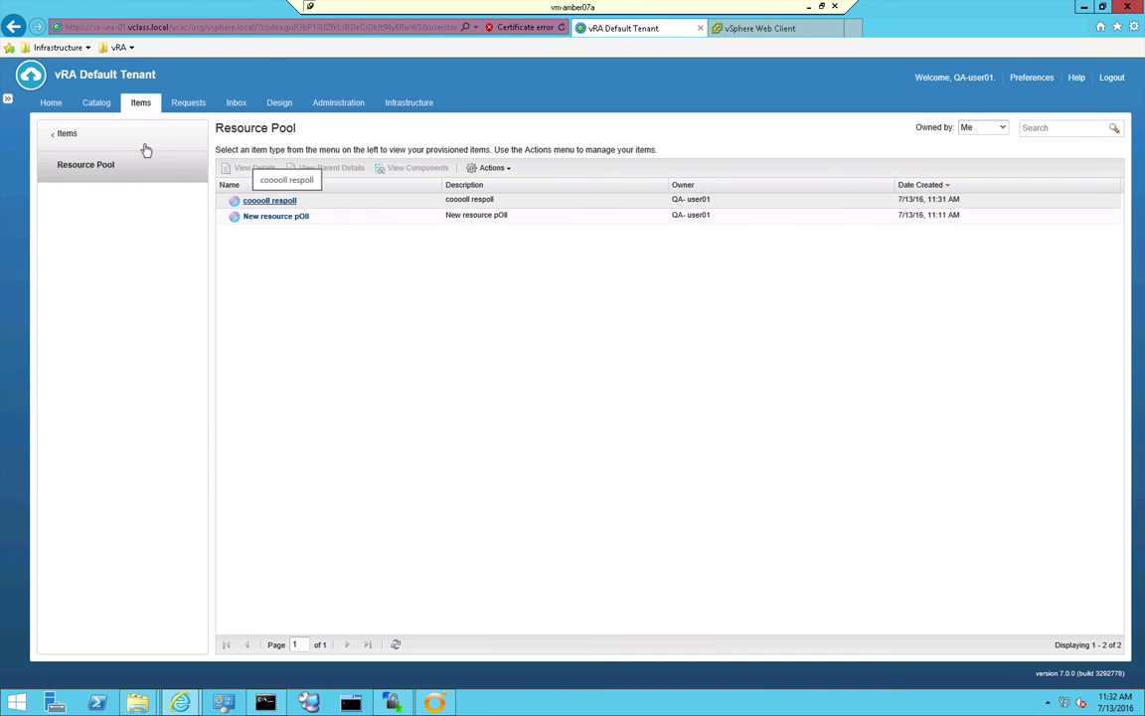
Switch to the vSphere Web Client, refresh it and open the renamed resource pool under SA Compute-01
click(104, 105)
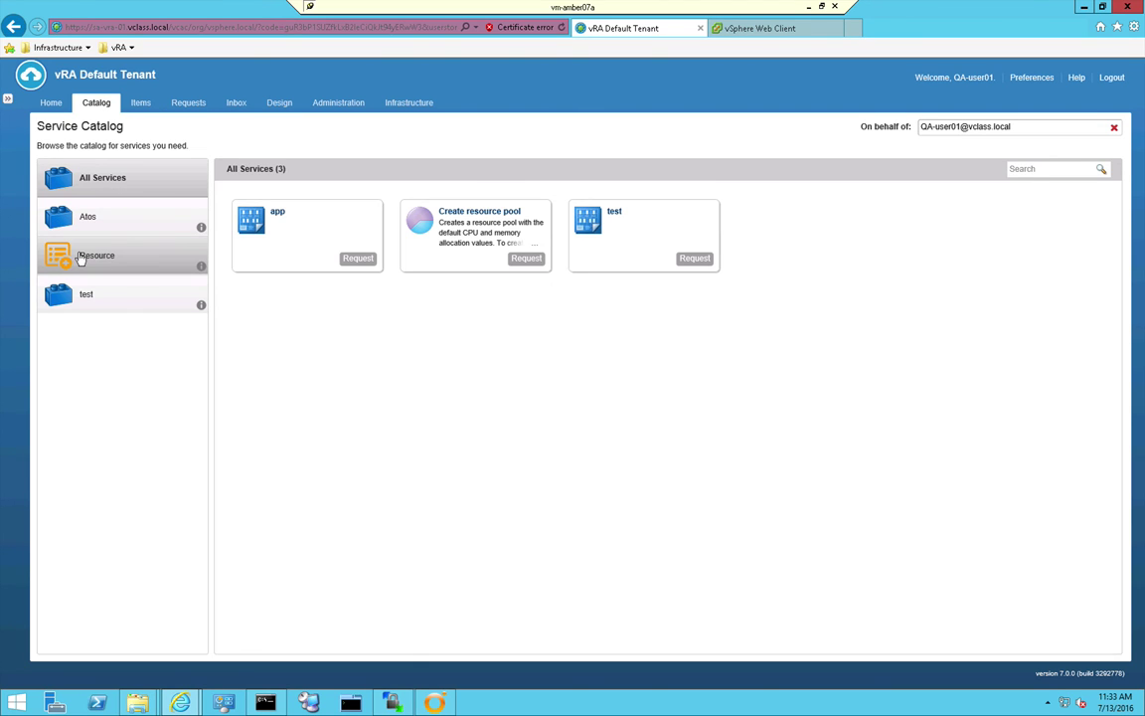
click(82, 259)
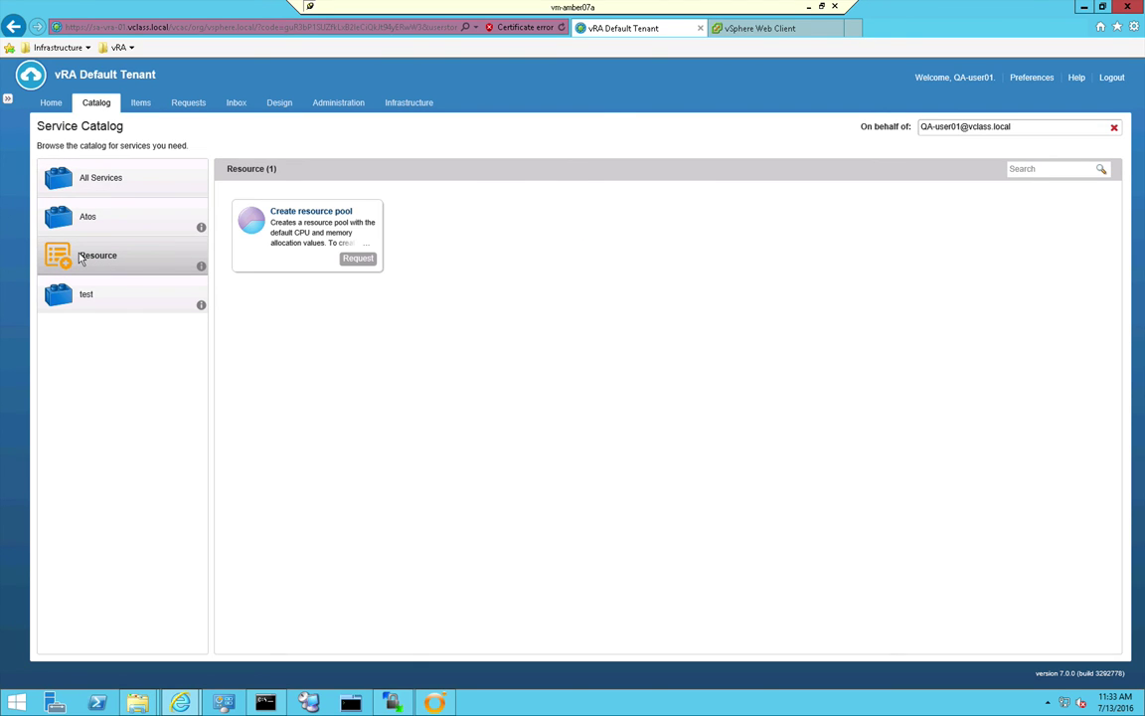
click(764, 28)
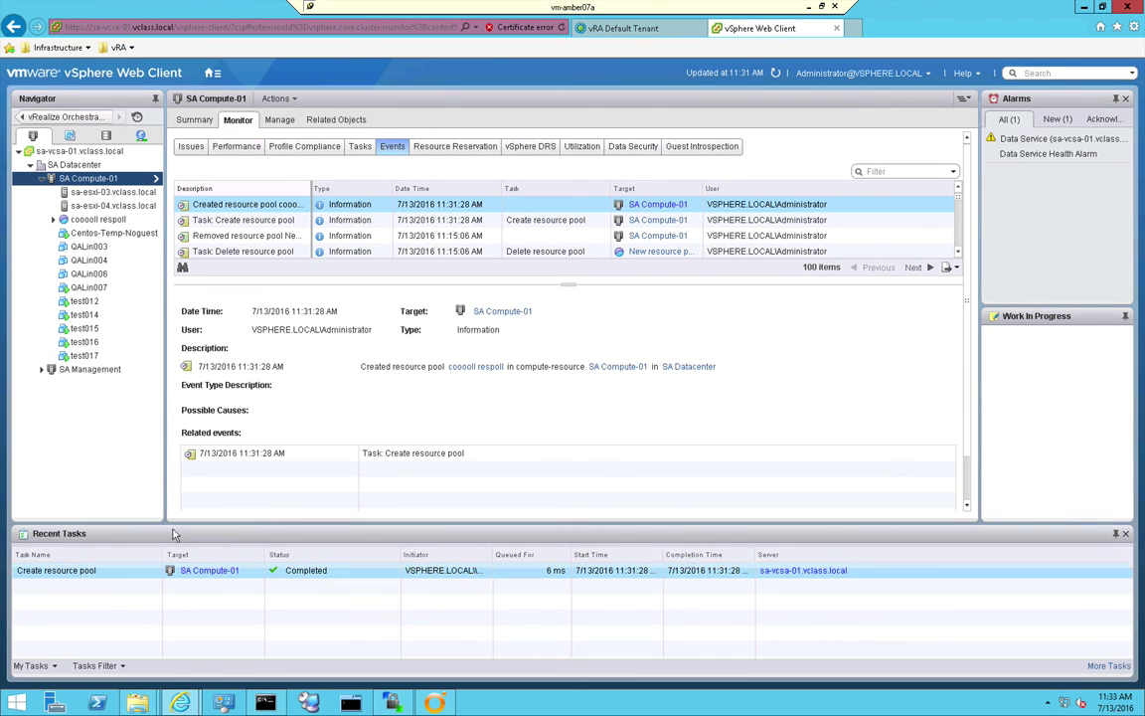
click(776, 74)
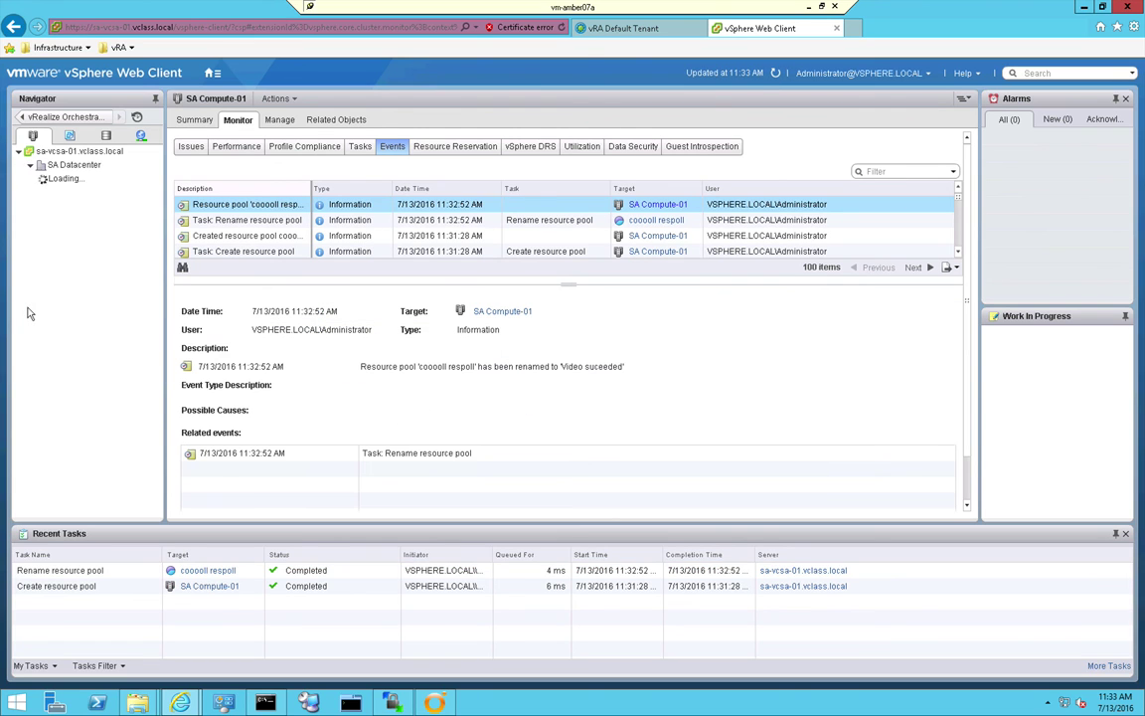
click(100, 219)
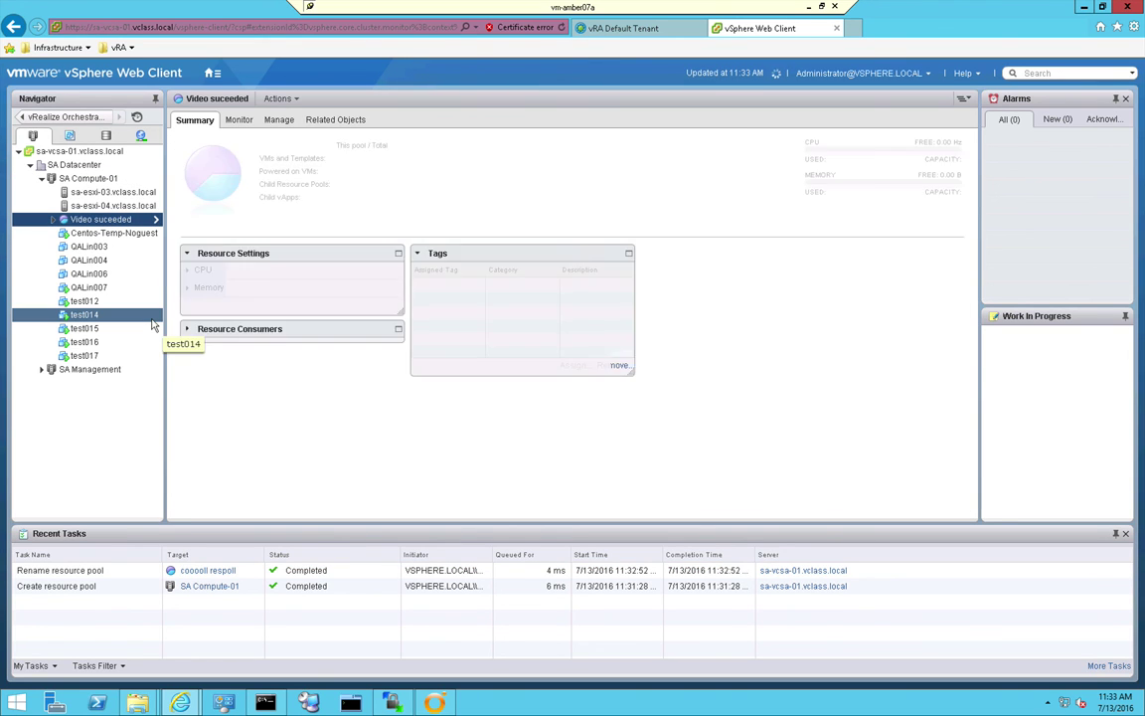
Return to vRealize Automation and check the renamed resource pool in the provisioned items
click(621, 28)
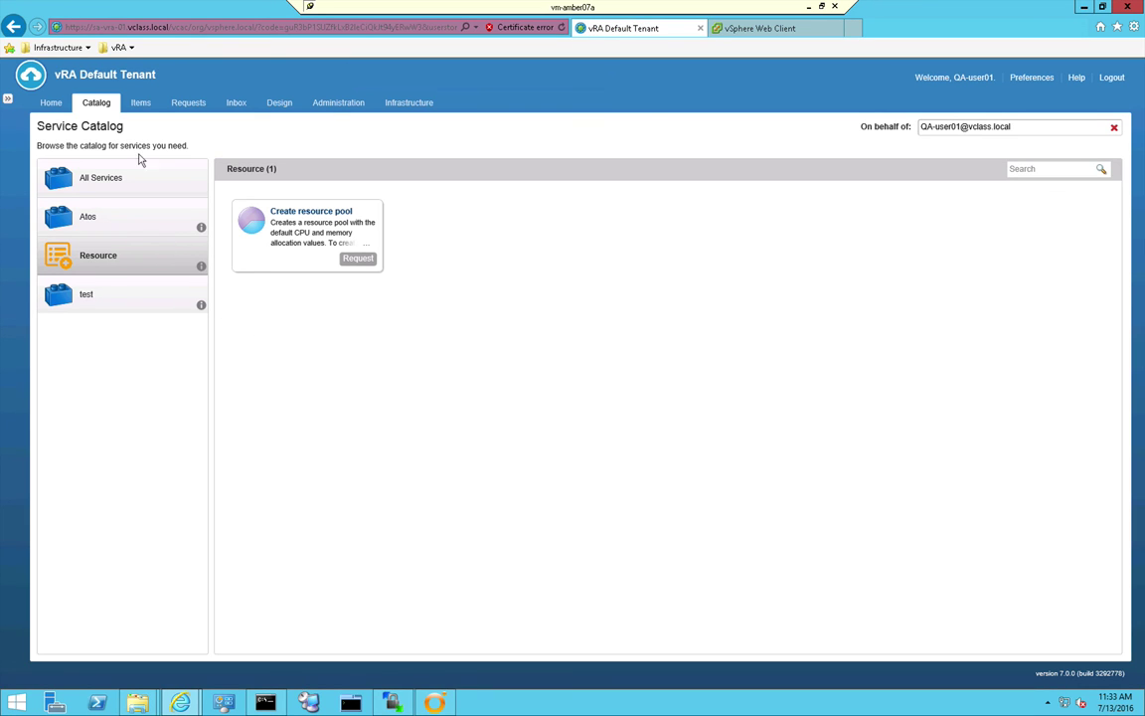
click(139, 103)
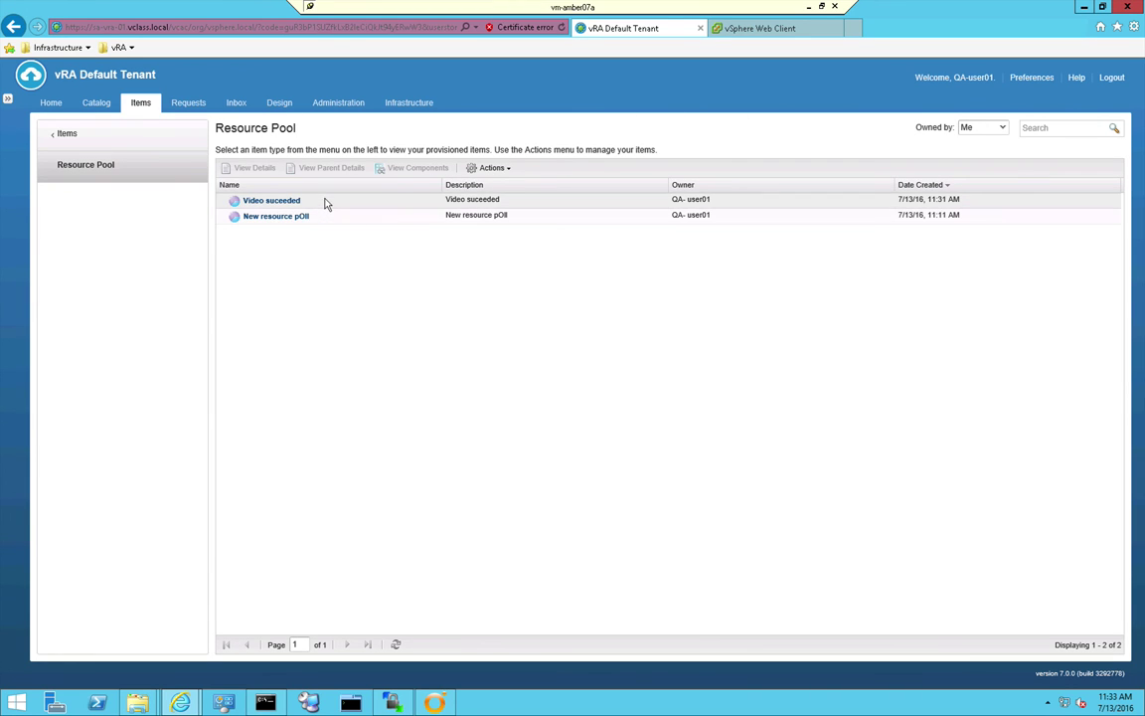
click(338, 204)
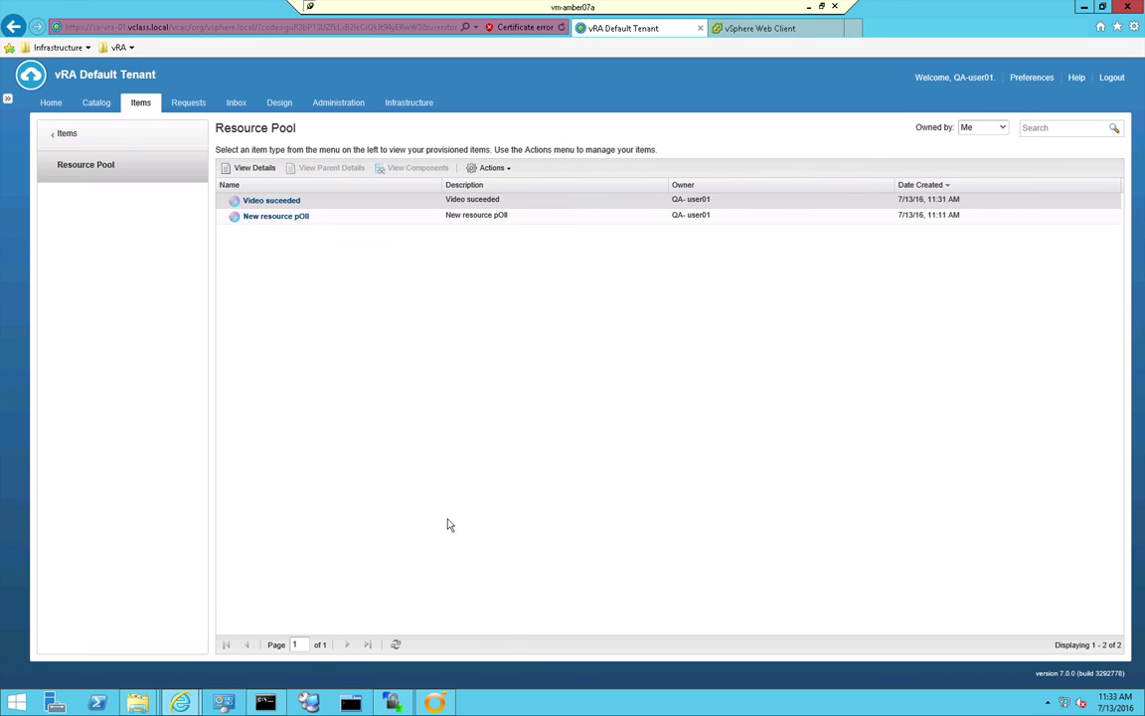
Switch to the vRealize Orchestrator client to view the vCenter Resource Pool workflows
click(442, 706)
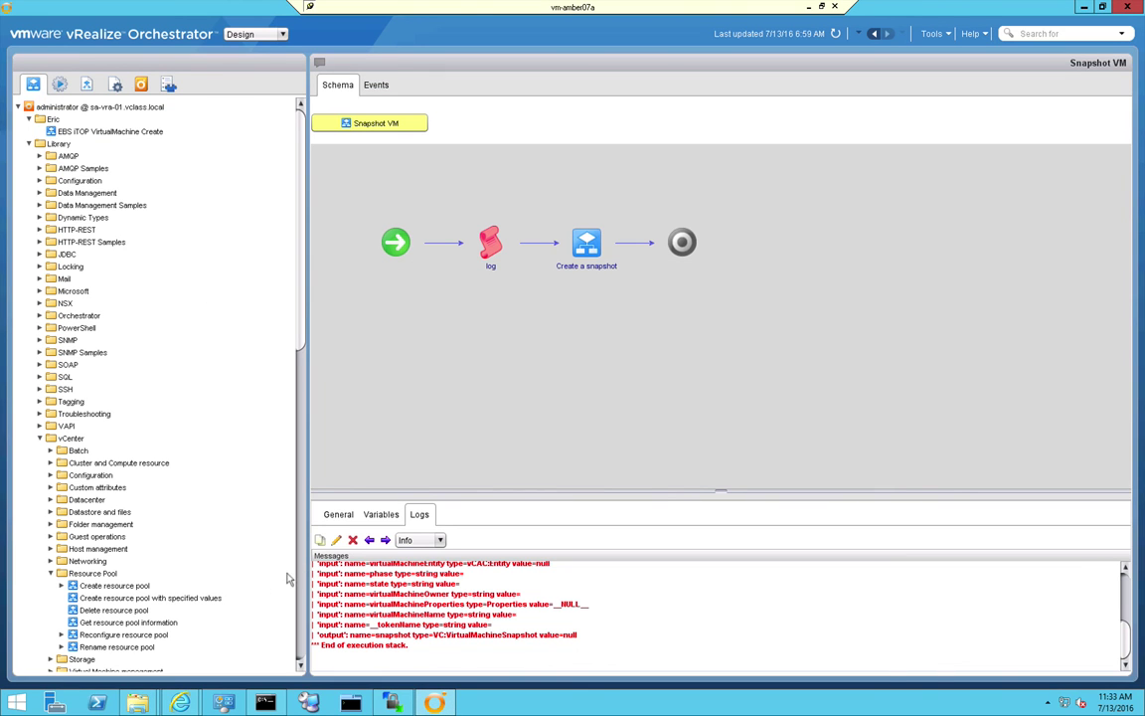